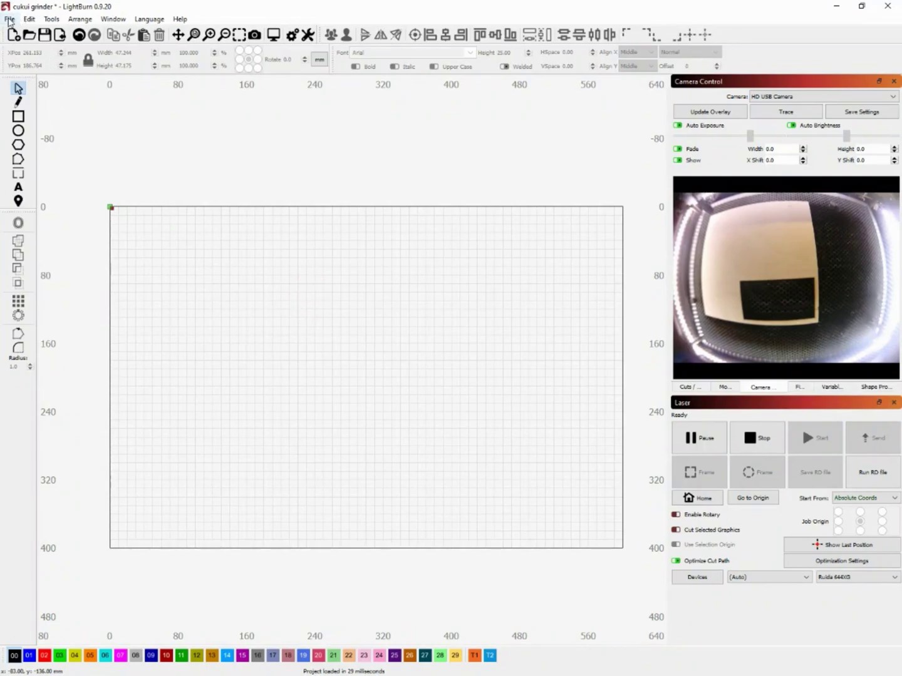
Load the saved cukui grinder project through File > Open.
click(9, 19)
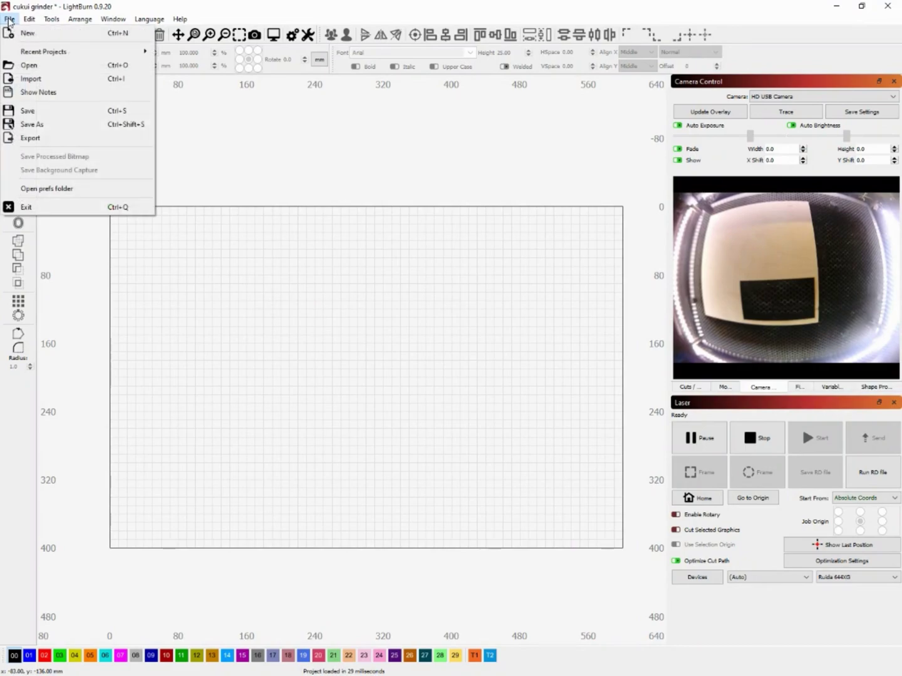
click(47, 71)
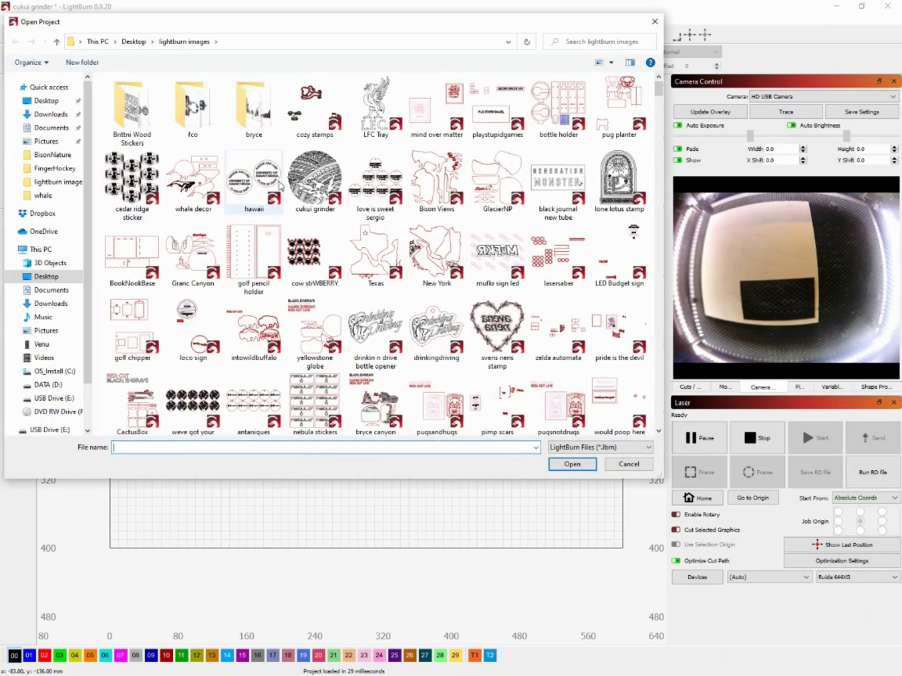
double_click(306, 176)
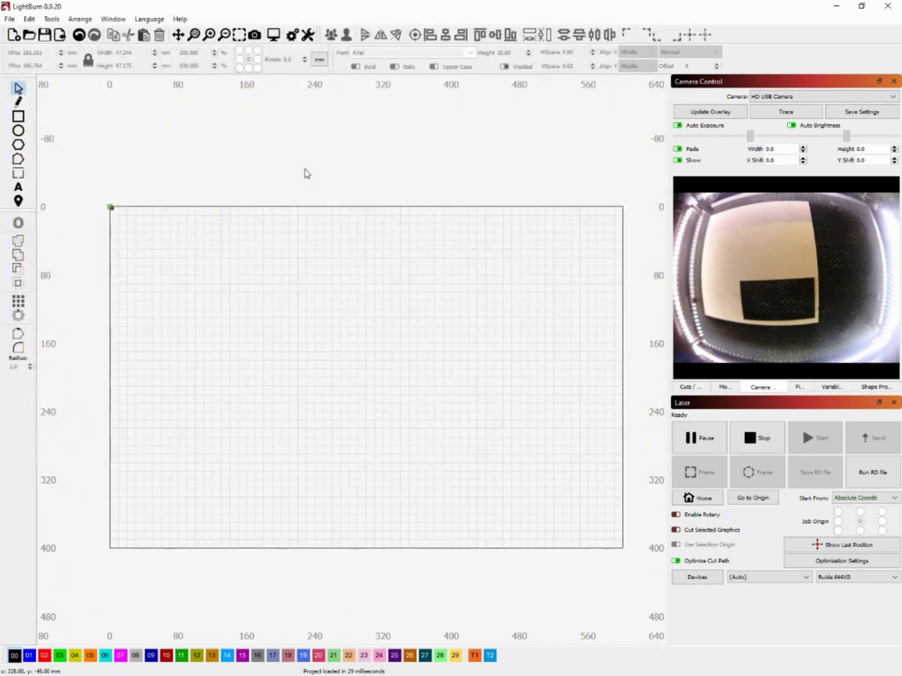
Zoom onto the circular tribal design and select all of it with Ctrl+A.
scroll(328, 391, up, 12)
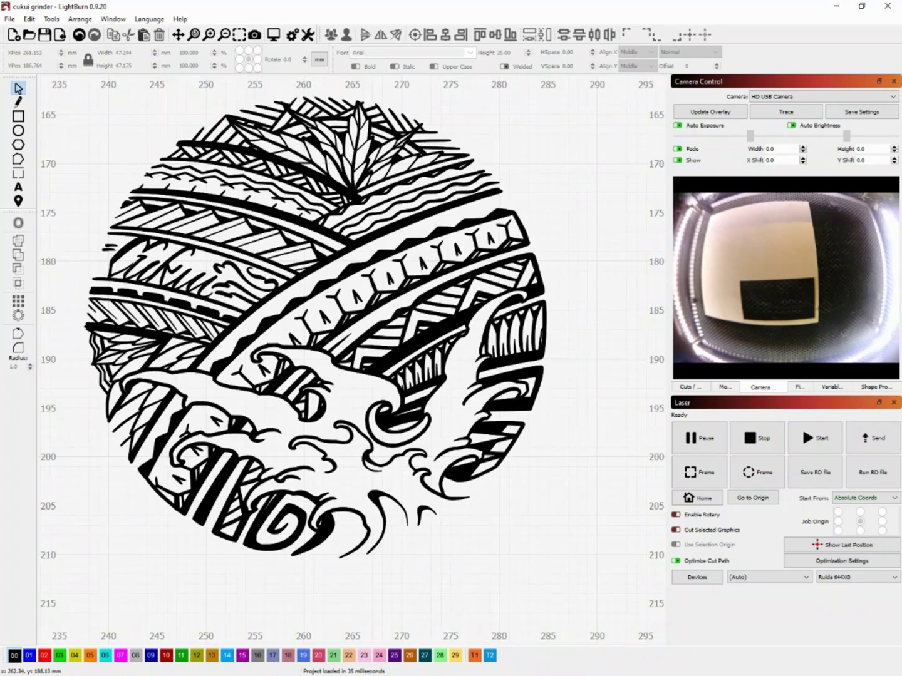
key(ctrl+a)
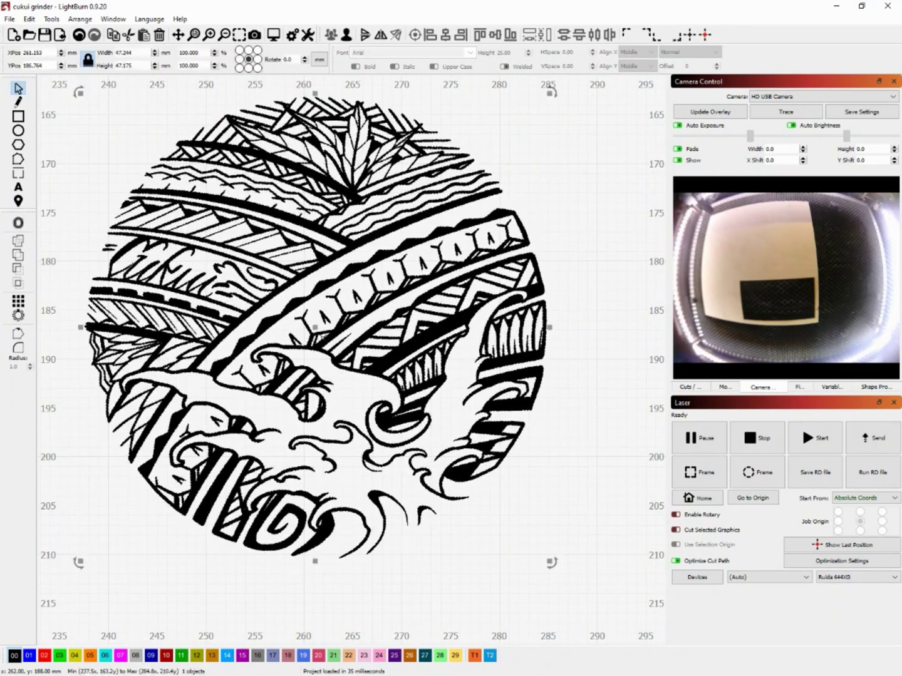
scroll(322, 339, down, 3)
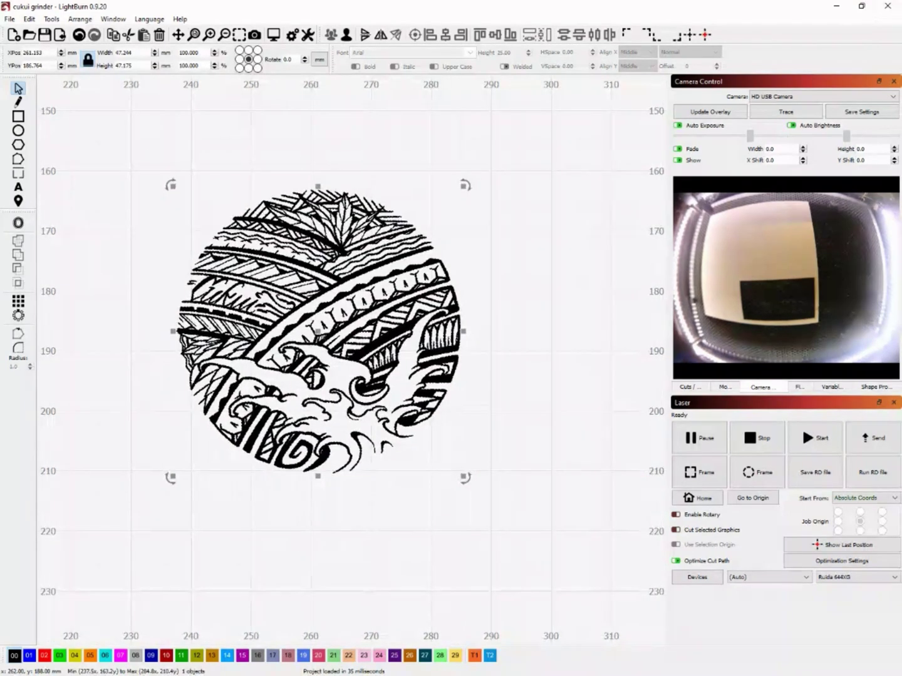
scroll(322, 339, down, 1)
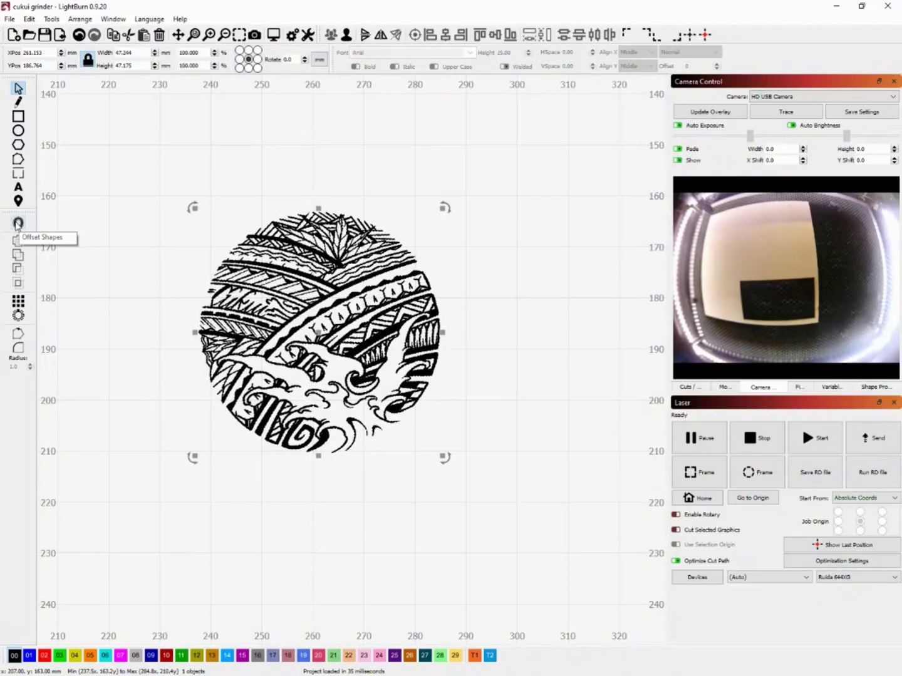
Offset the tribal design 3 mm outward with rounded corners.
click(17, 223)
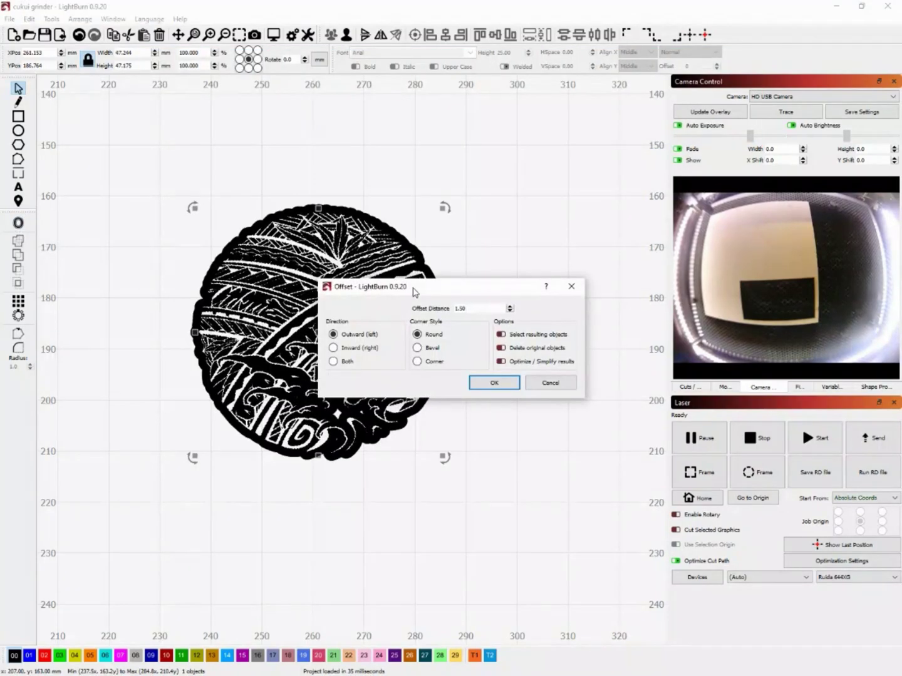
drag(413, 292, 564, 221)
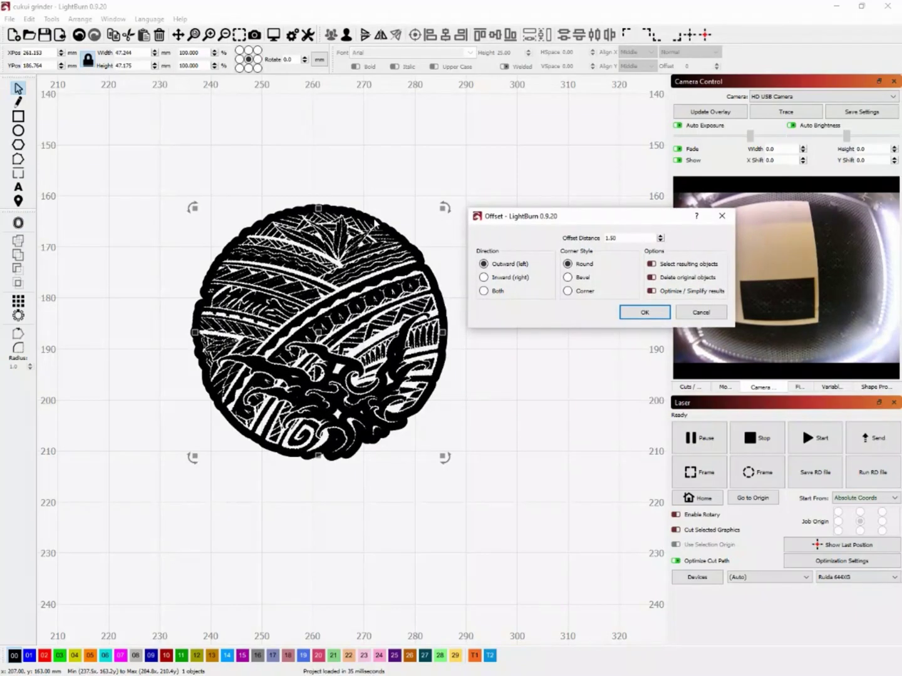
double_click(611, 238)
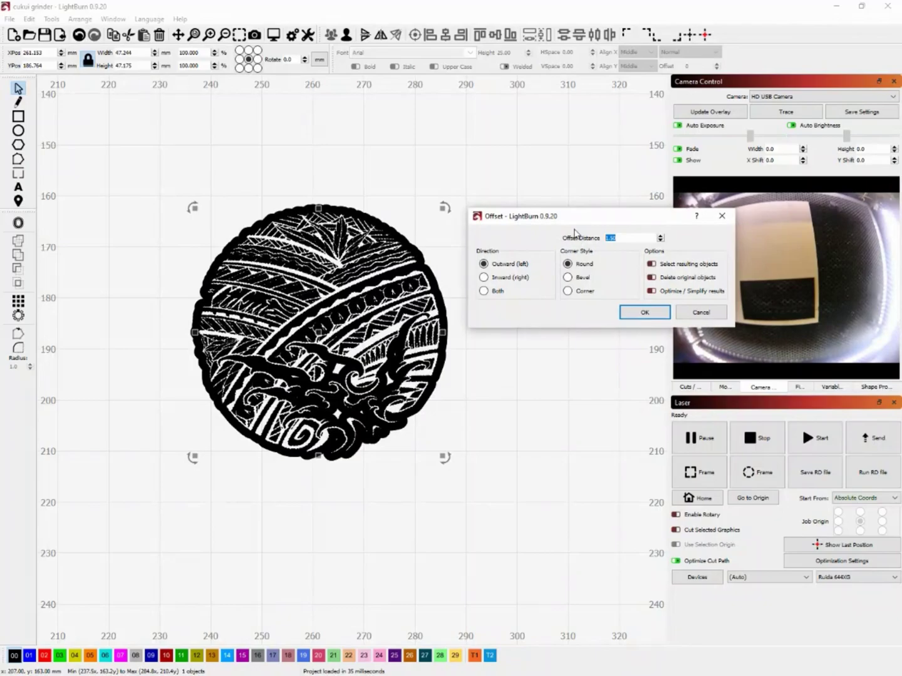
text(3)
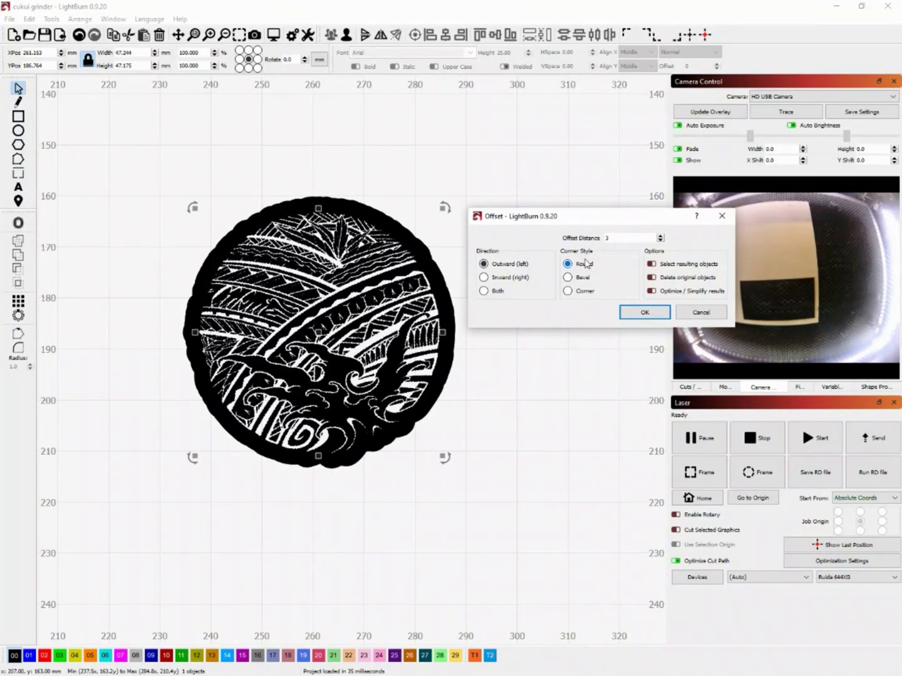
click(577, 280)
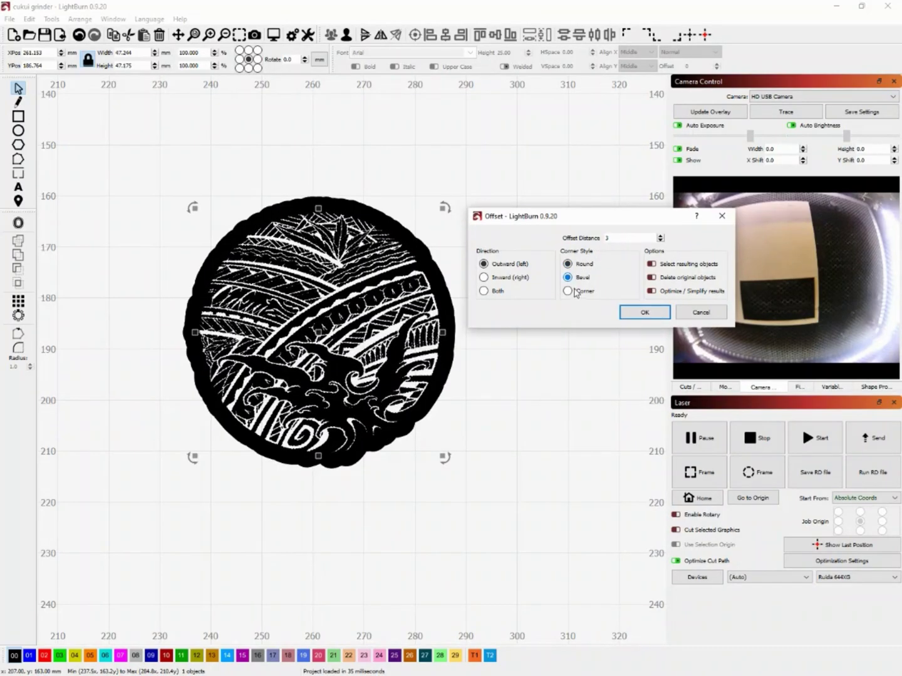
click(569, 291)
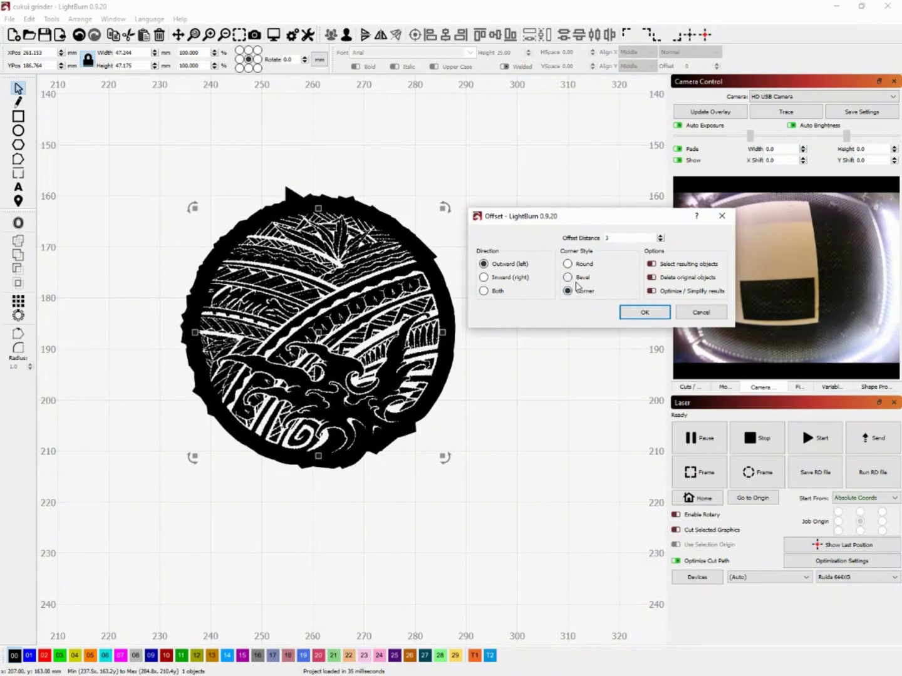
click(578, 280)
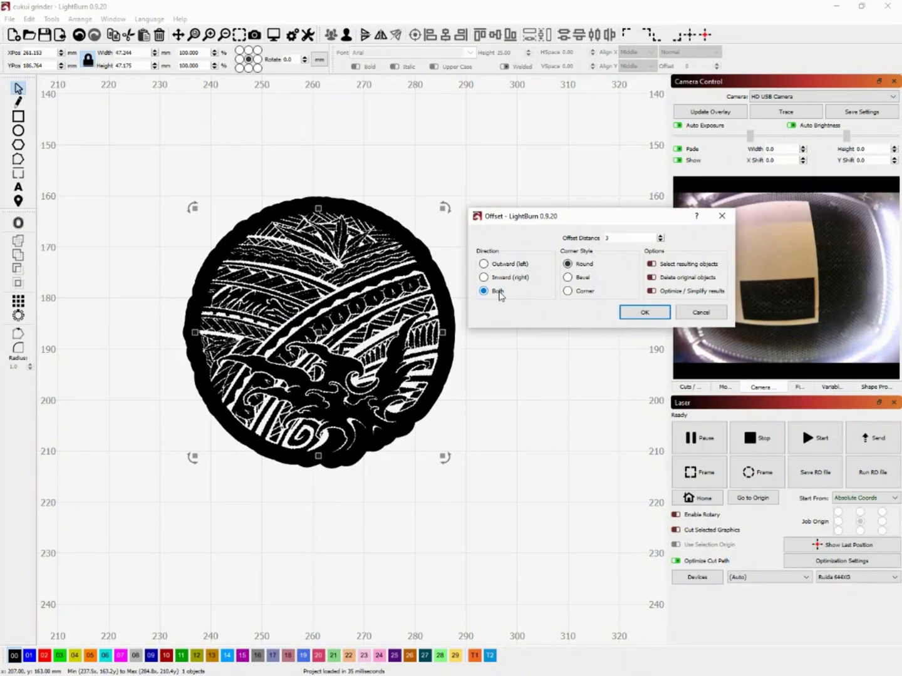
click(506, 279)
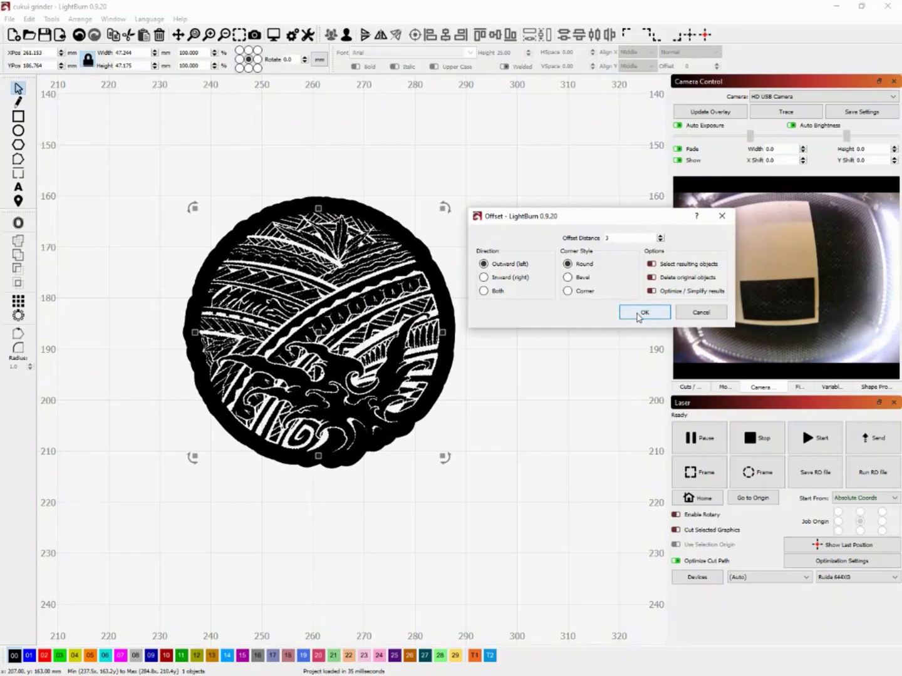
click(638, 315)
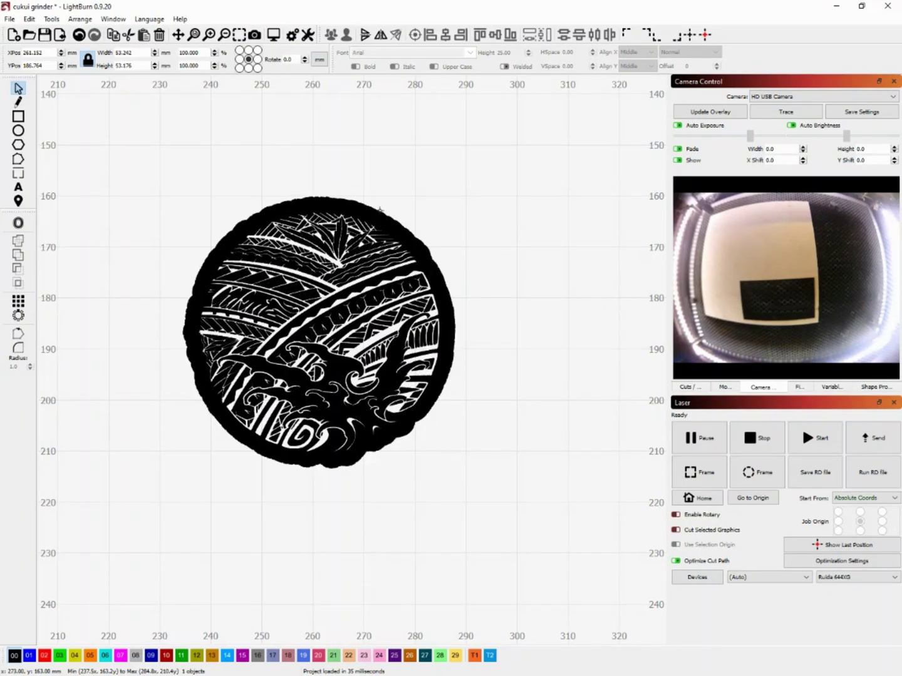
Put the new offset outline on red cut layer 10.
click(166, 655)
scroll(291, 266, up, 1)
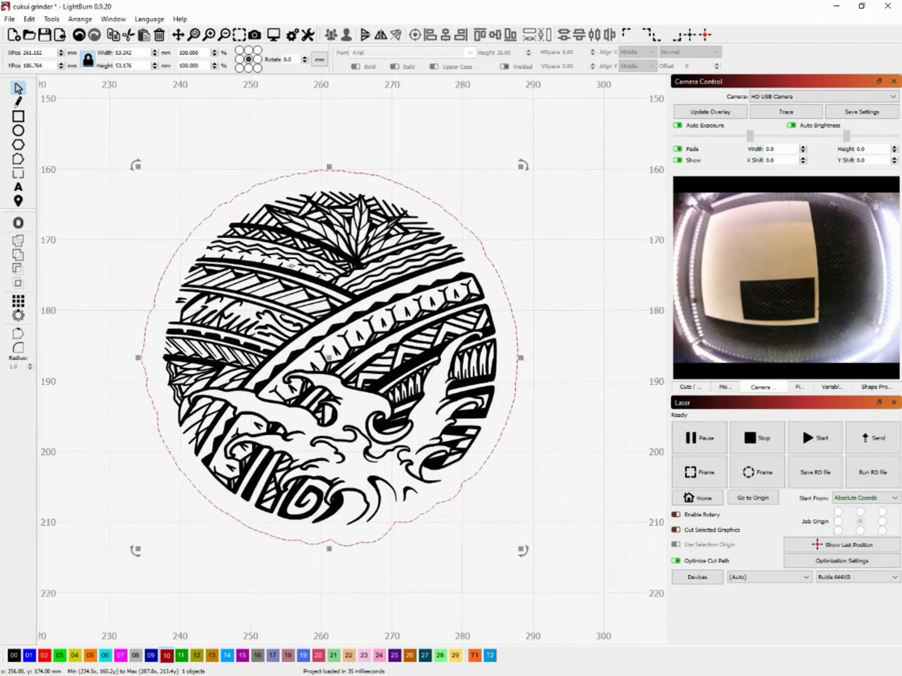
scroll(290, 267, up, 1)
scroll(291, 266, down, 2)
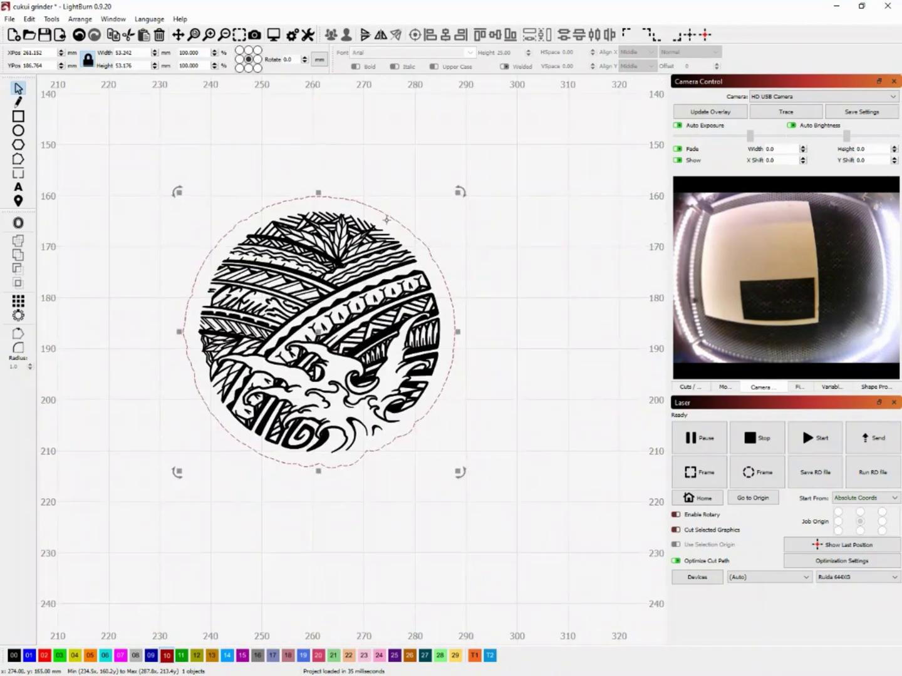
right_click(387, 219)
Draw a small 13 mm circle above and left of the tribal design.
click(410, 187)
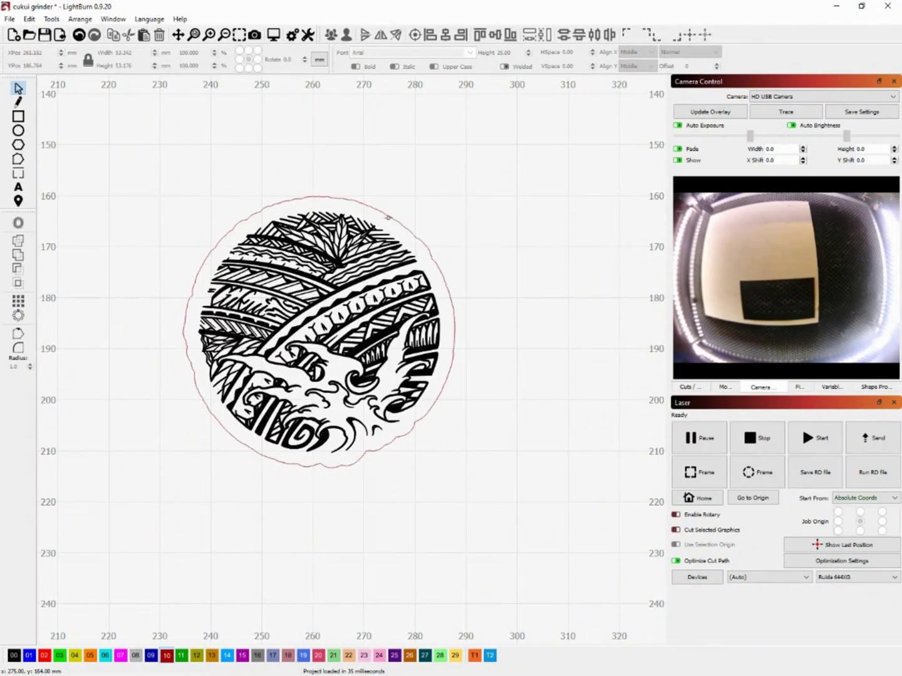
click(18, 130)
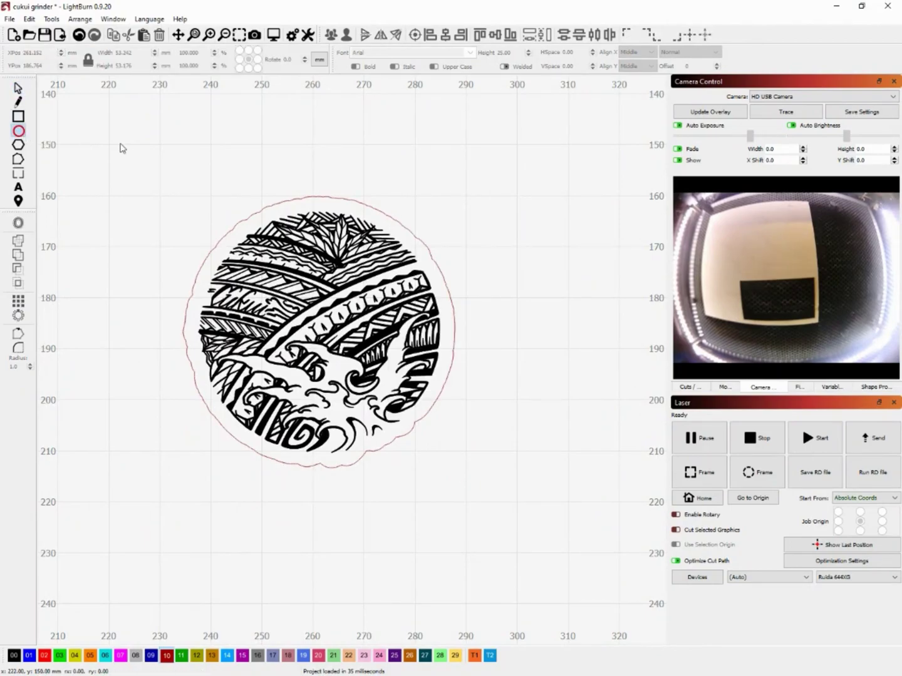
drag(119, 145, 186, 218)
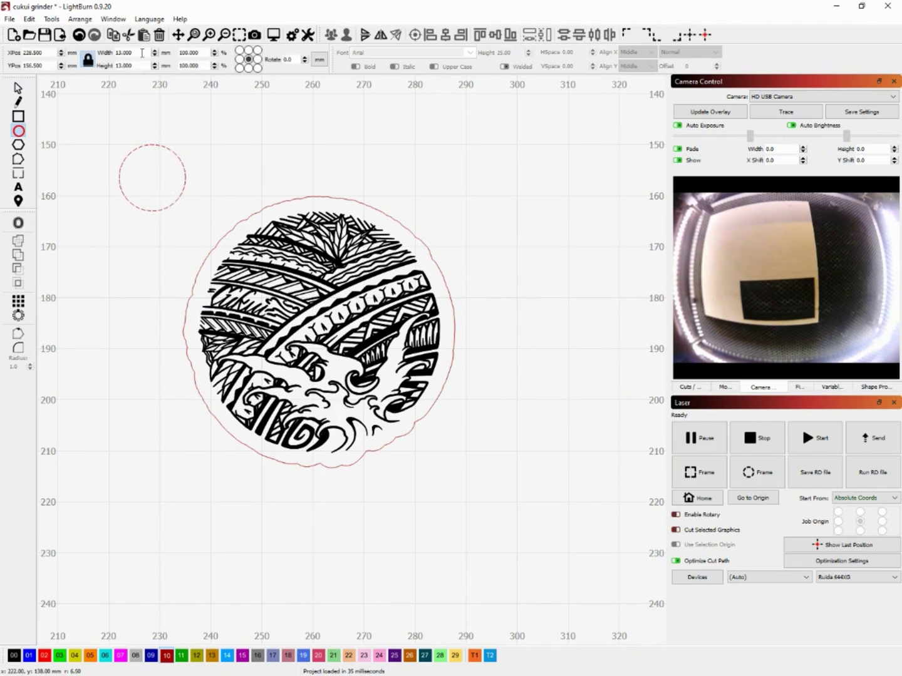
click(18, 88)
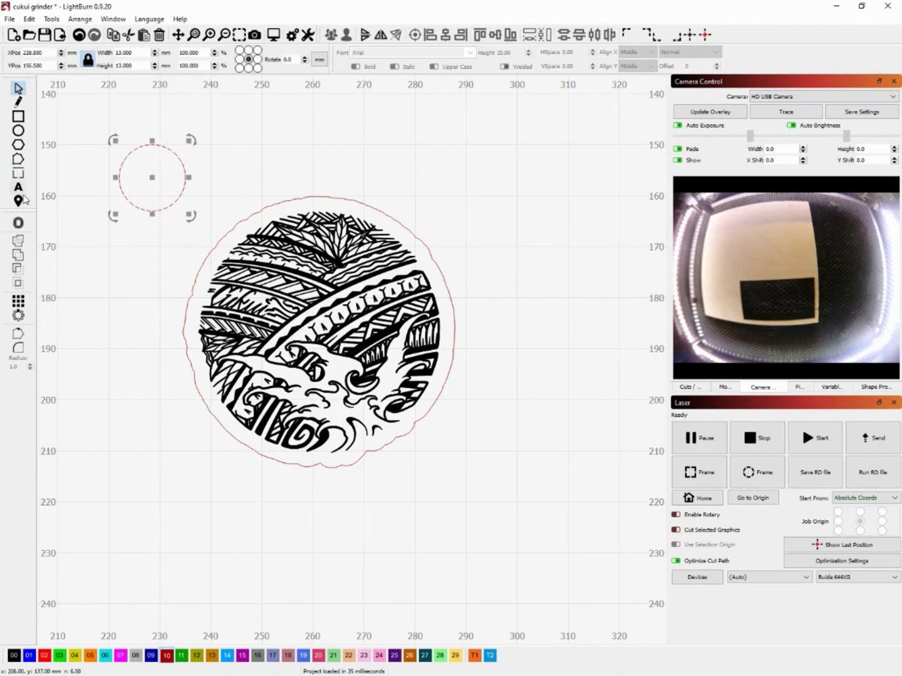
Preview inward and outward offsets of the small circle, then cancel without applying.
click(18, 224)
drag(454, 285, 414, 172)
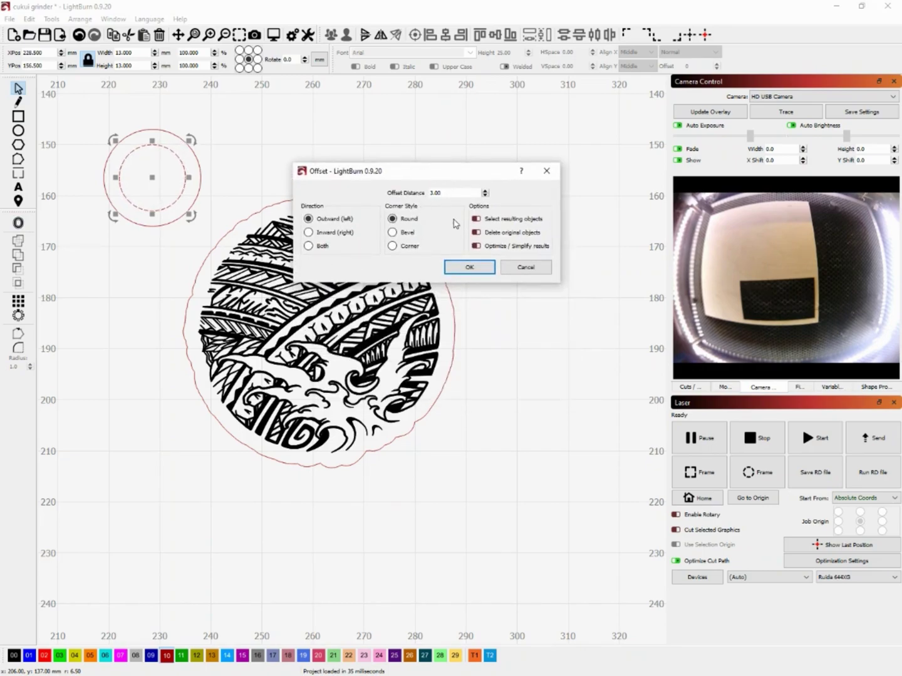
click(308, 233)
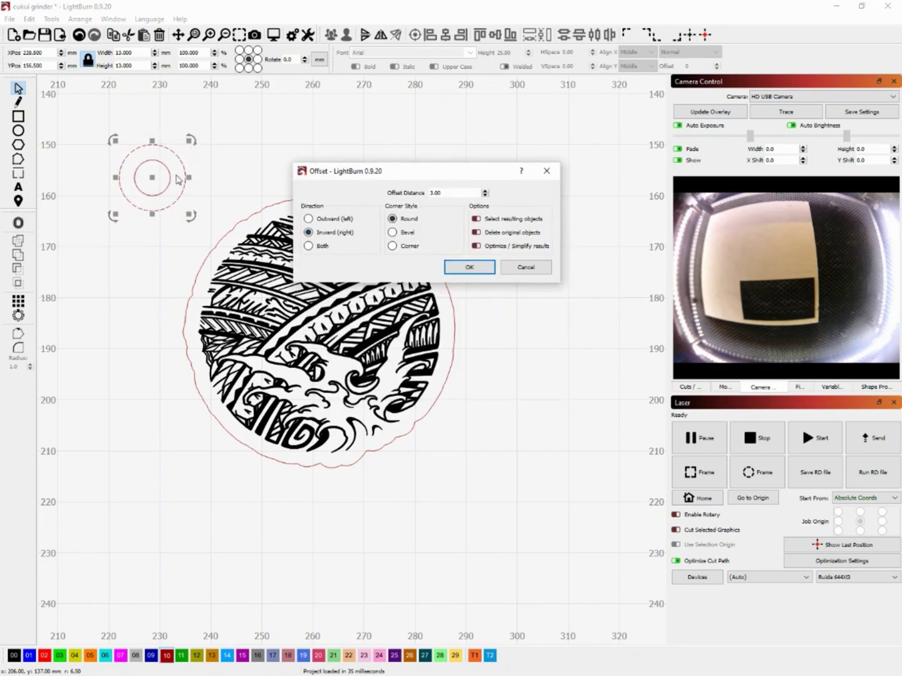
click(325, 219)
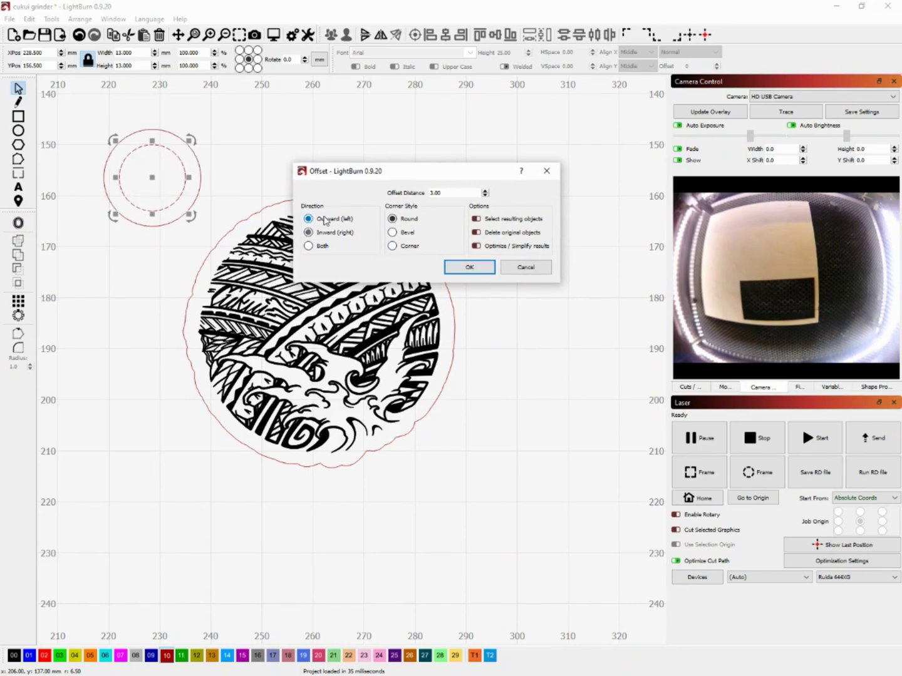
click(525, 271)
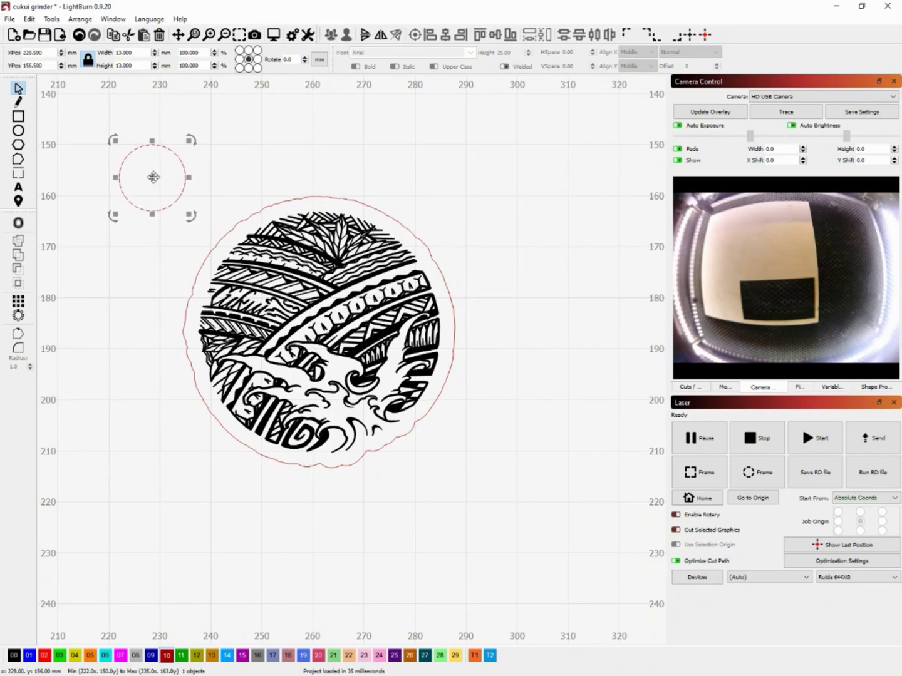
Drag the 13 mm circle onto the top edge of the outer cut outline, centred above it.
key(Escape)
scroll(414, 419, down, 3)
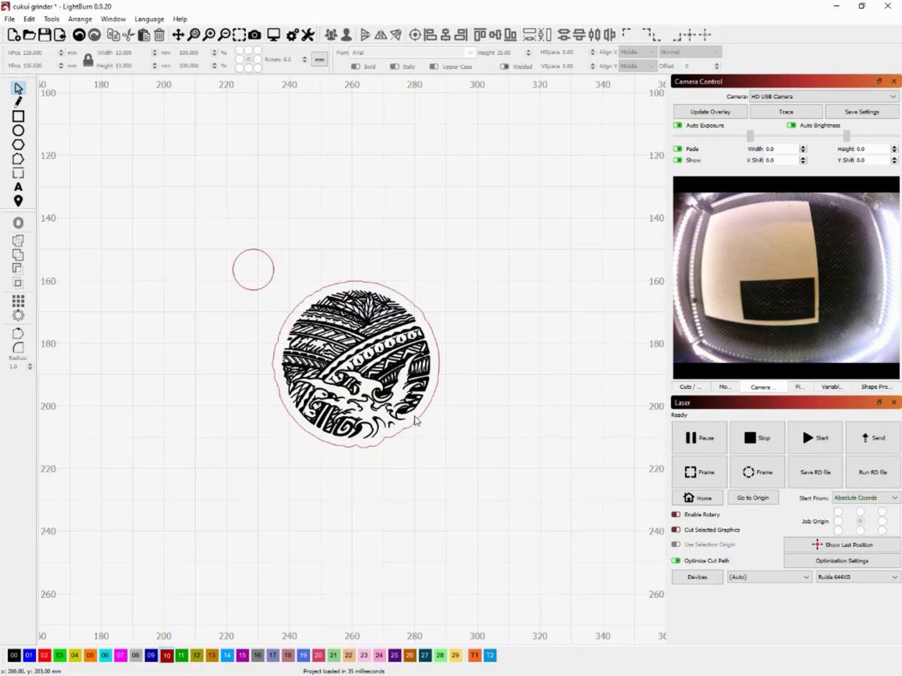
scroll(261, 304, up, 3)
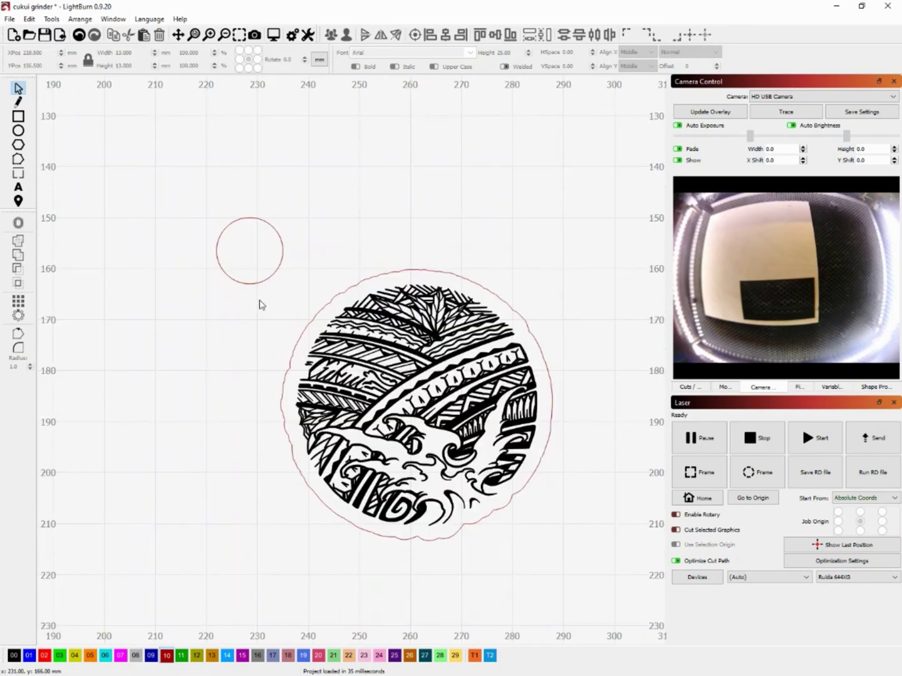
click(247, 217)
scroll(172, 235, down, 3)
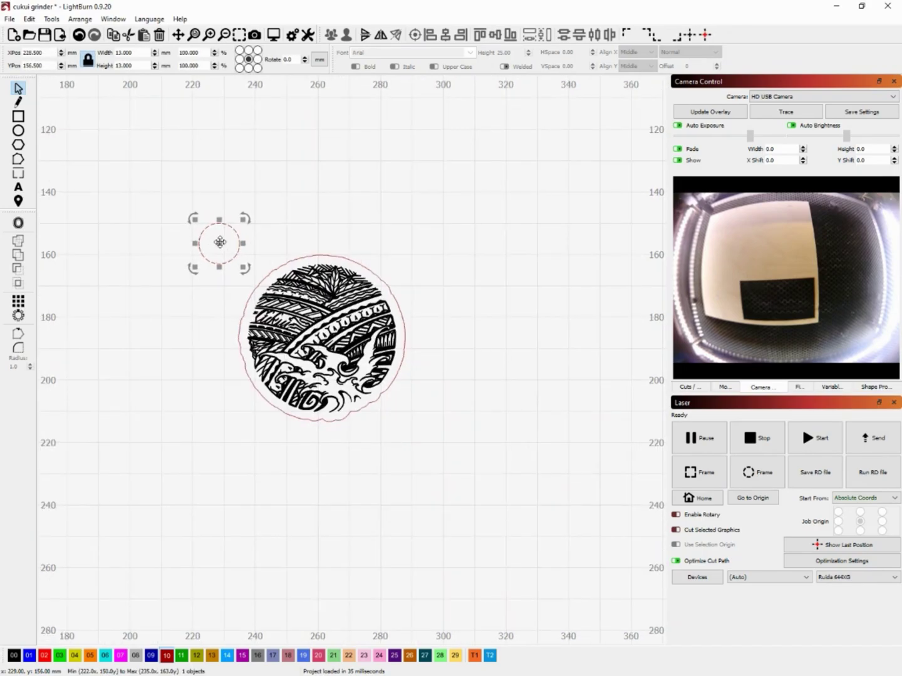
drag(220, 242, 322, 254)
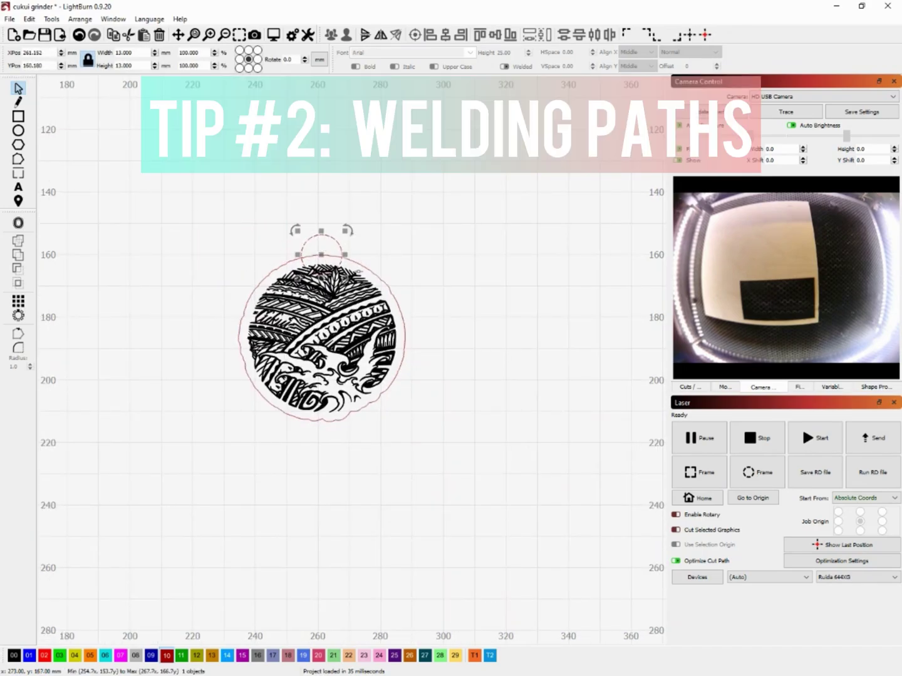
scroll(351, 273, up, 4)
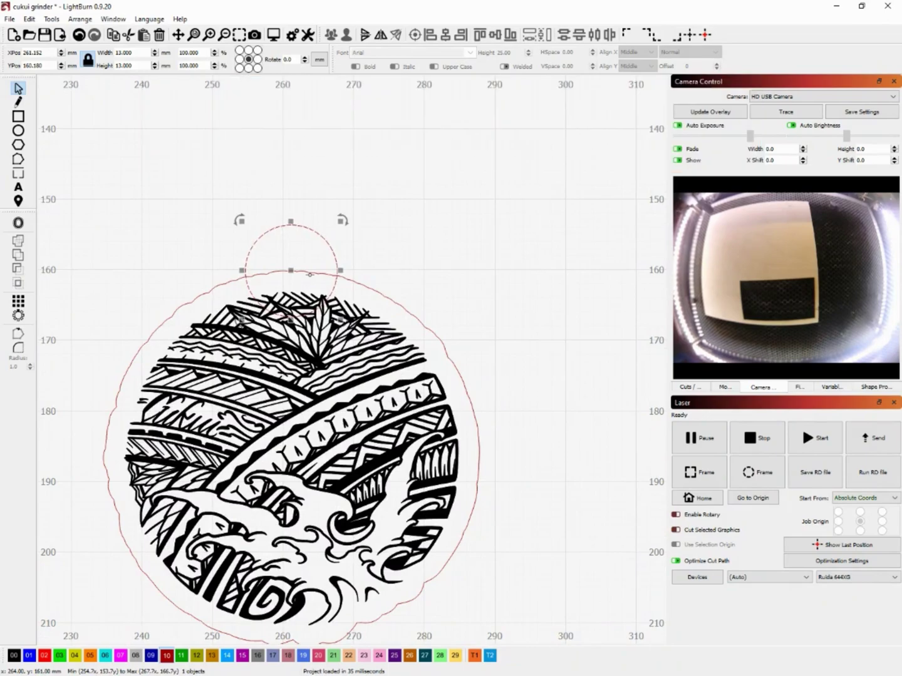
click(338, 195)
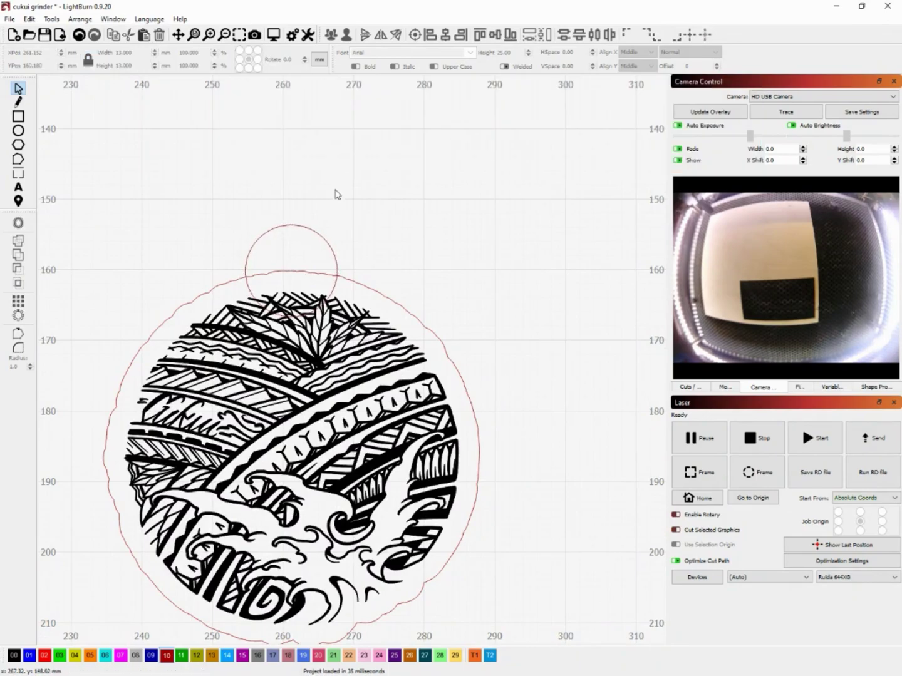
click(316, 231)
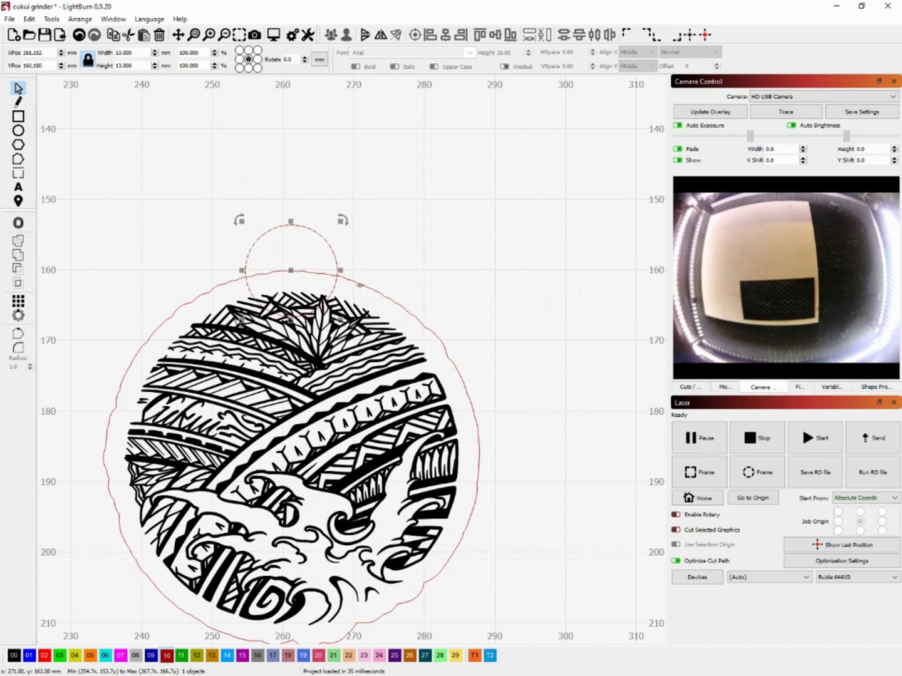
Select the circle with the outer outline and trial weld, union, subtract and intersect, undoing each.
shift+click(360, 285)
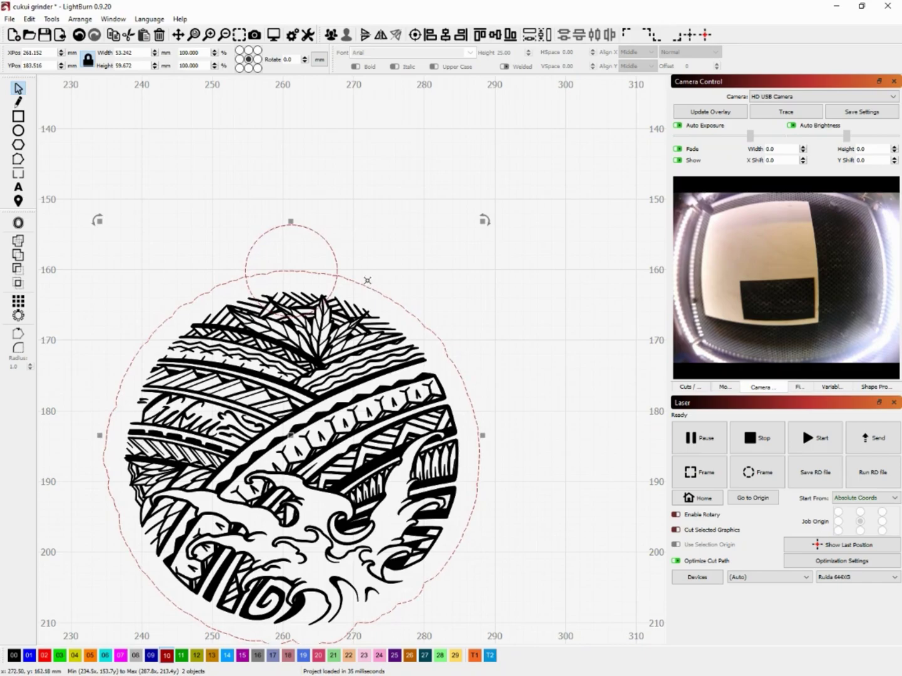
click(21, 243)
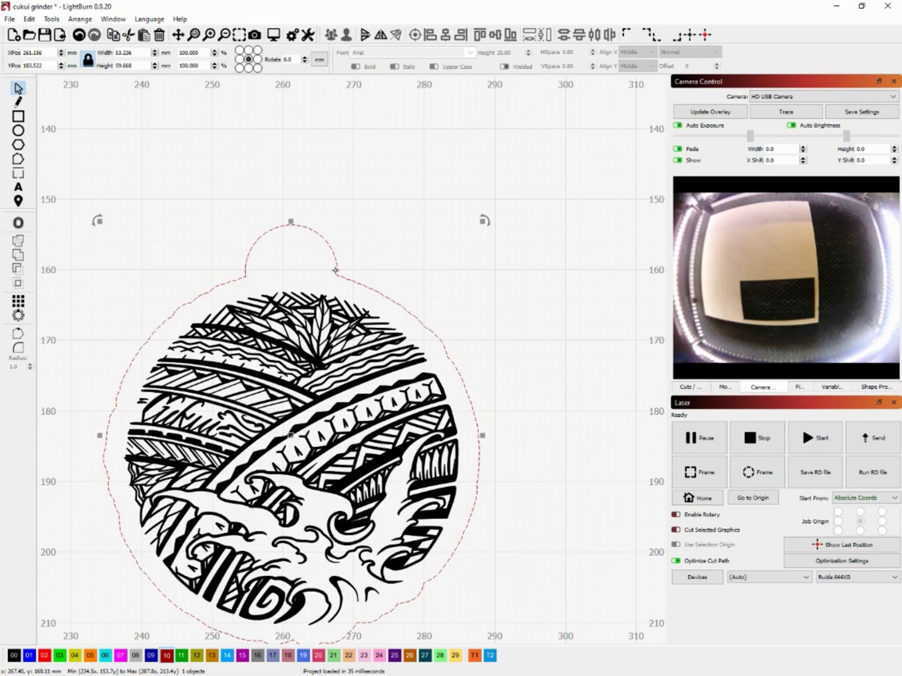
key(ctrl+z)
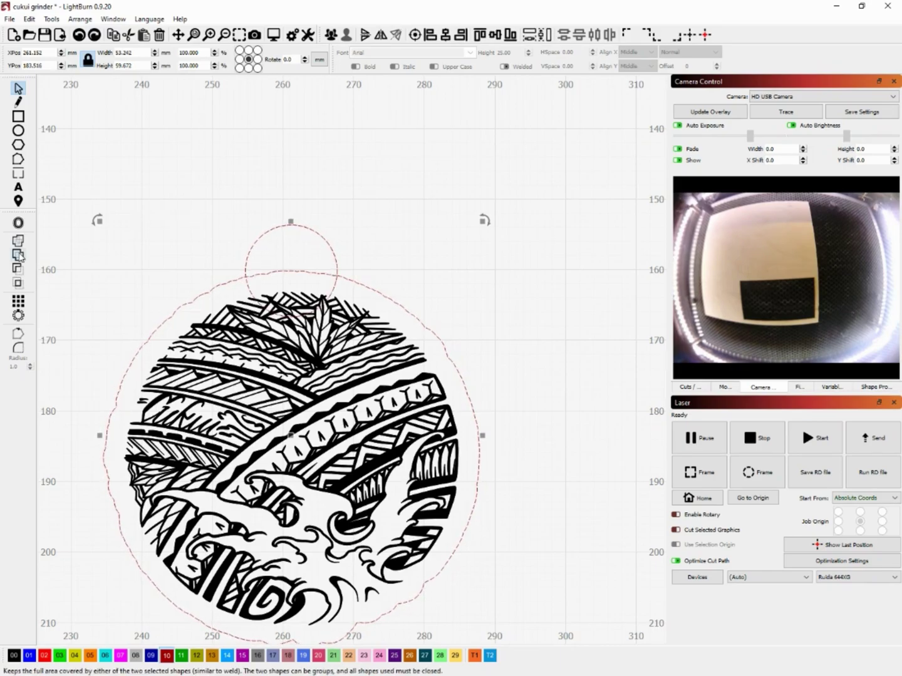
click(19, 255)
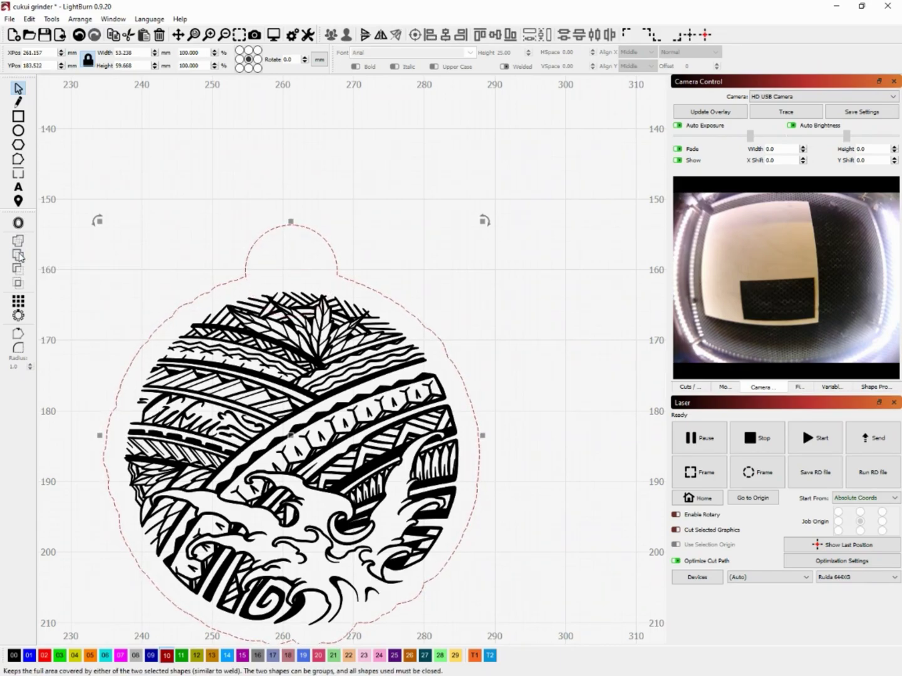
key(ctrl+z)
click(19, 270)
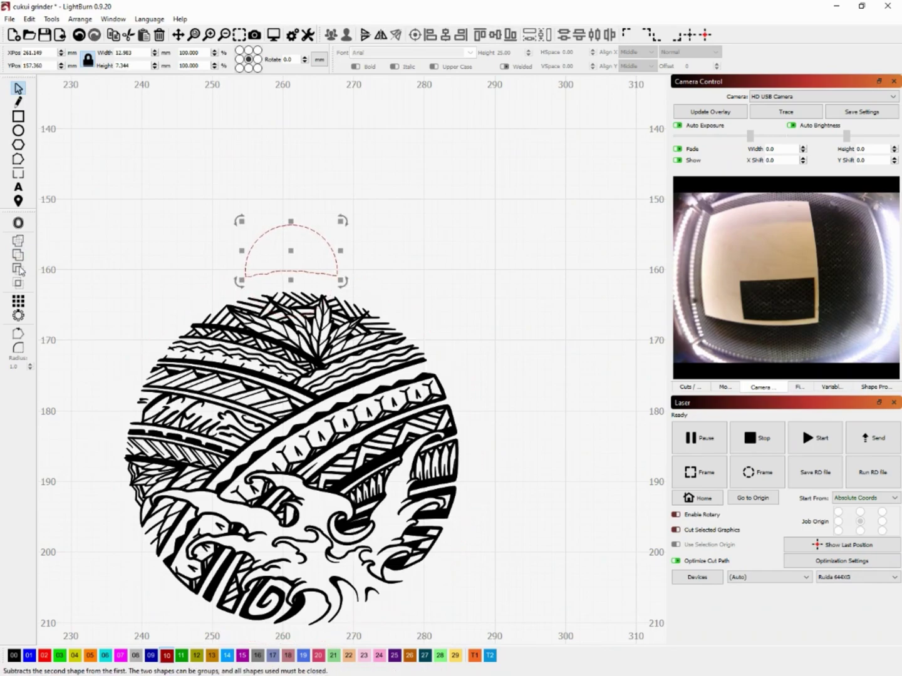
key(ctrl+z)
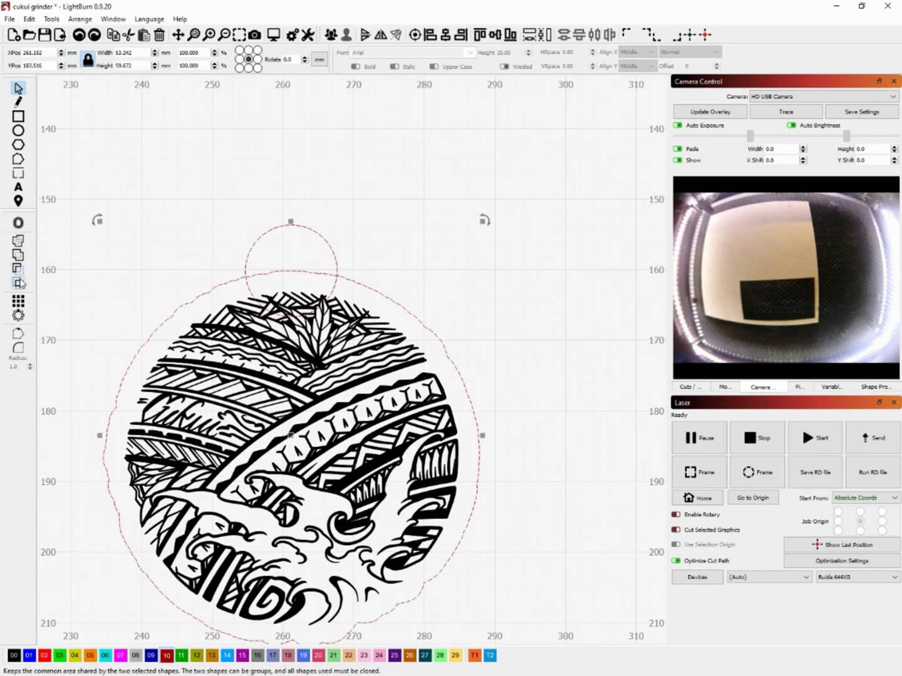
click(19, 283)
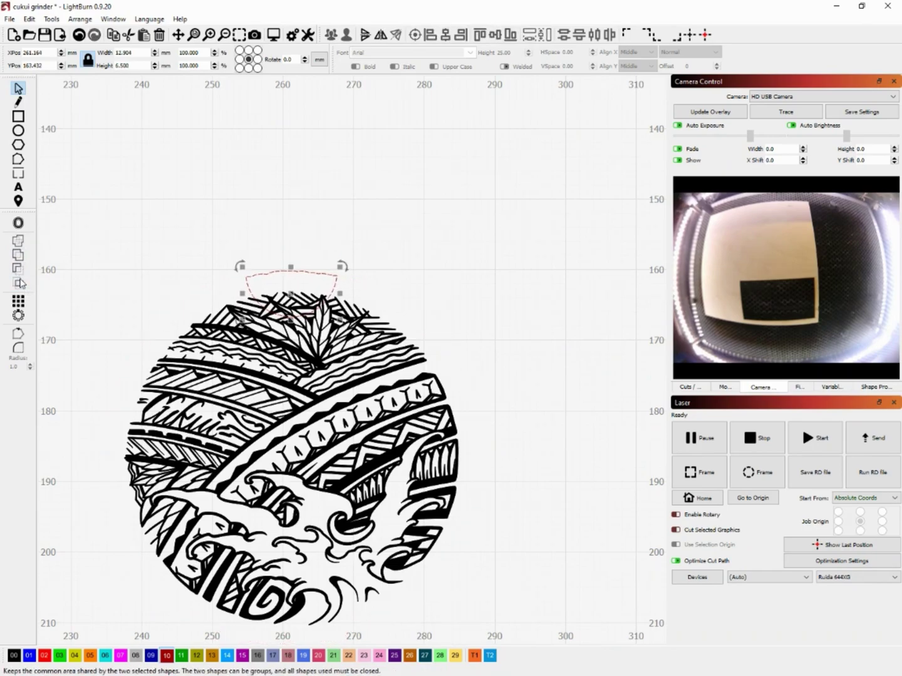
key(ctrl+z)
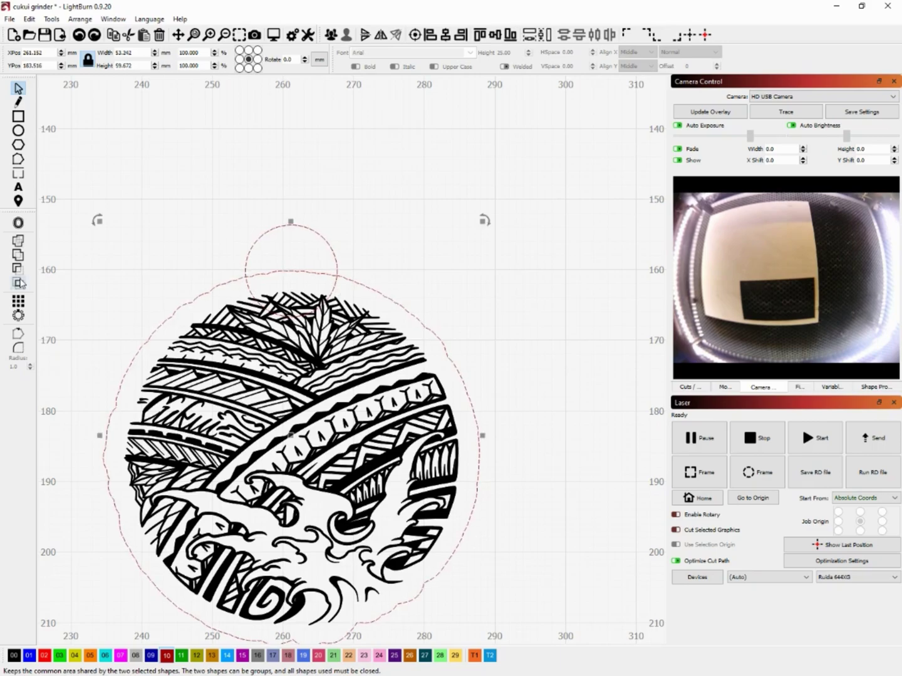
click(21, 283)
key(ctrl+z)
Weld the circle and outline into a single 53 × 60 mm tabbed keychain shape.
click(19, 268)
key(ctrl+z)
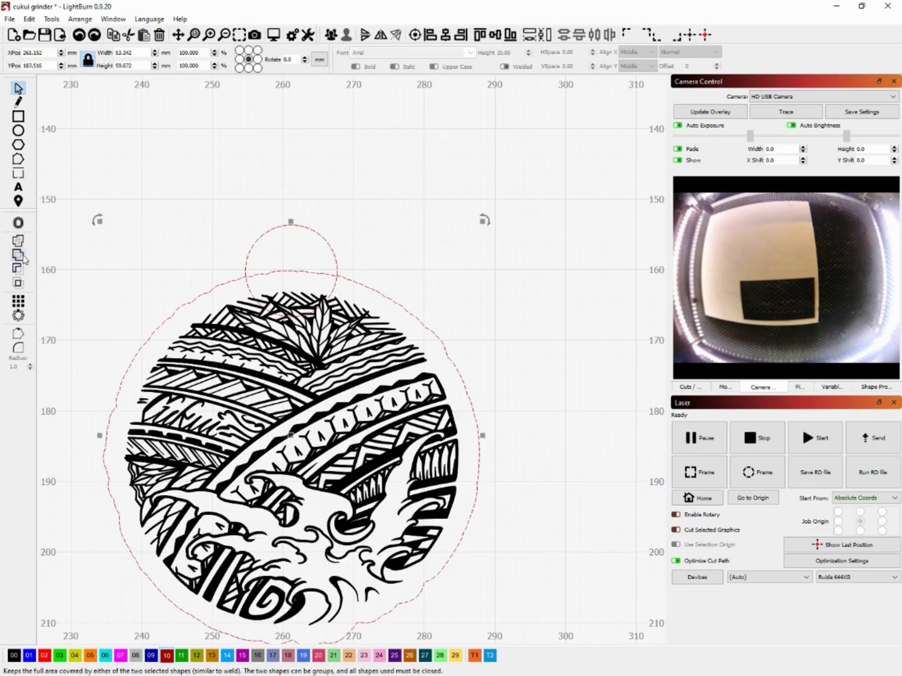
click(19, 255)
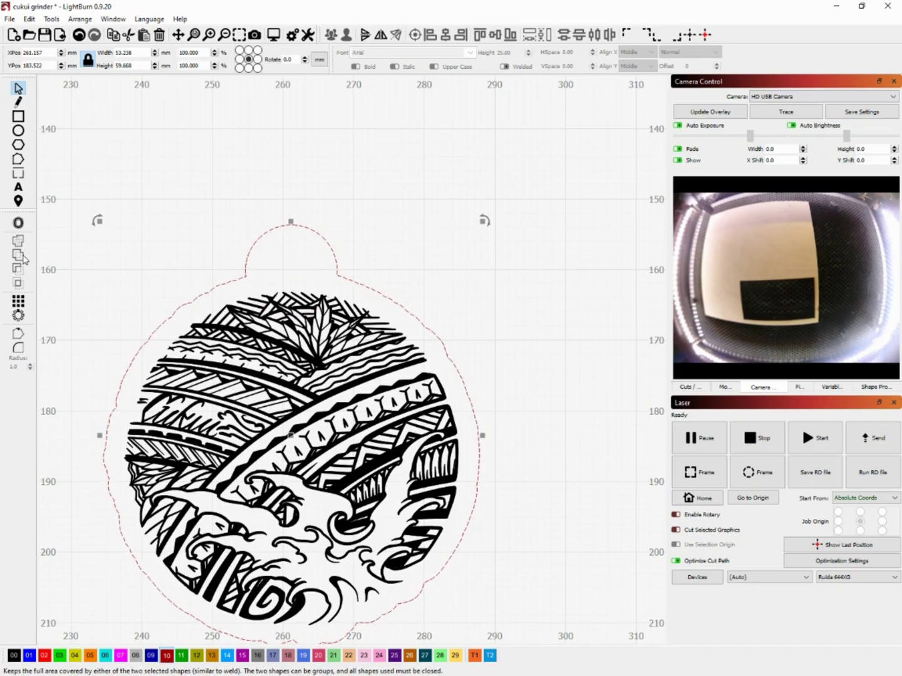
key(ctrl+z)
click(20, 269)
key(ctrl+z)
click(21, 270)
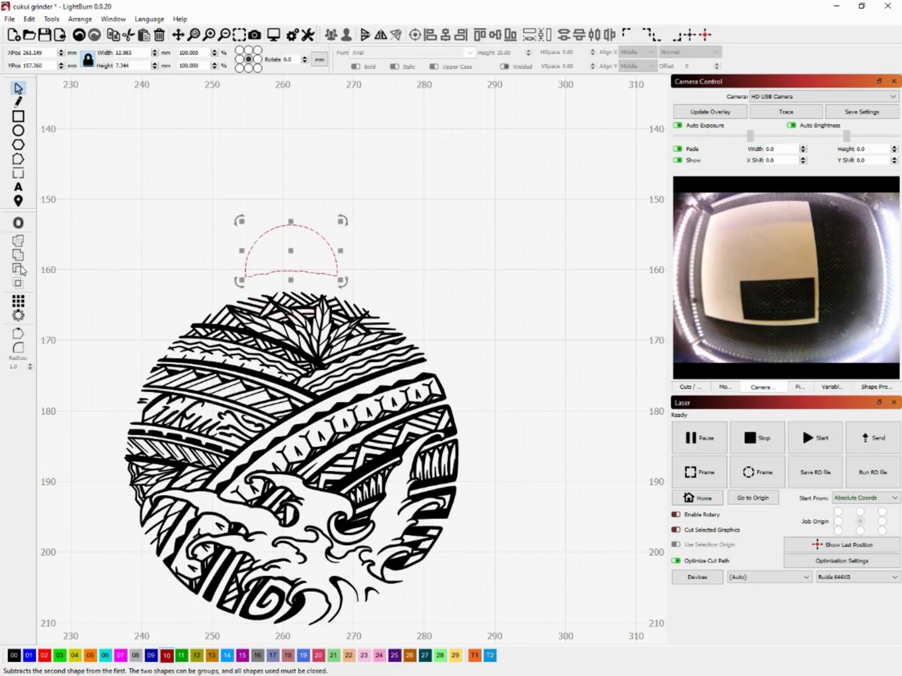
key(ctrl+z)
click(20, 243)
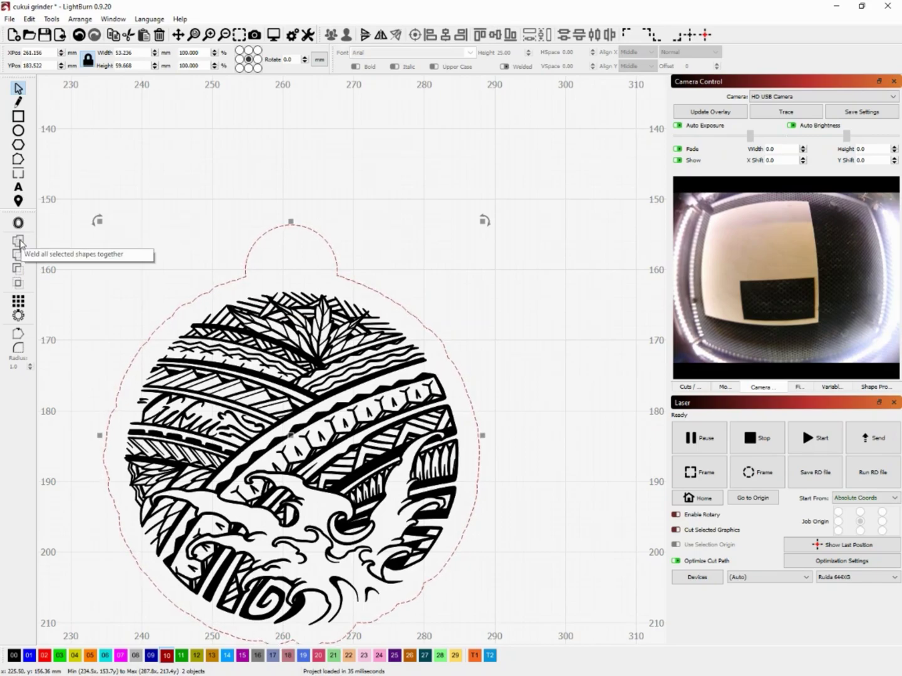
click(20, 243)
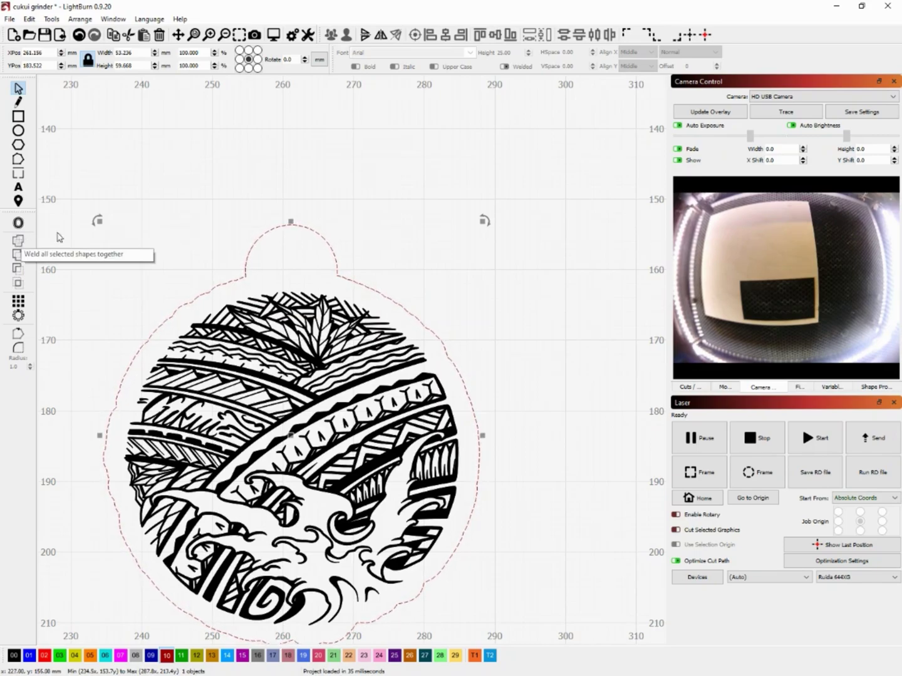
Draw a circle, set its width to 3 mm, and move it inside the top tab.
click(199, 168)
click(18, 131)
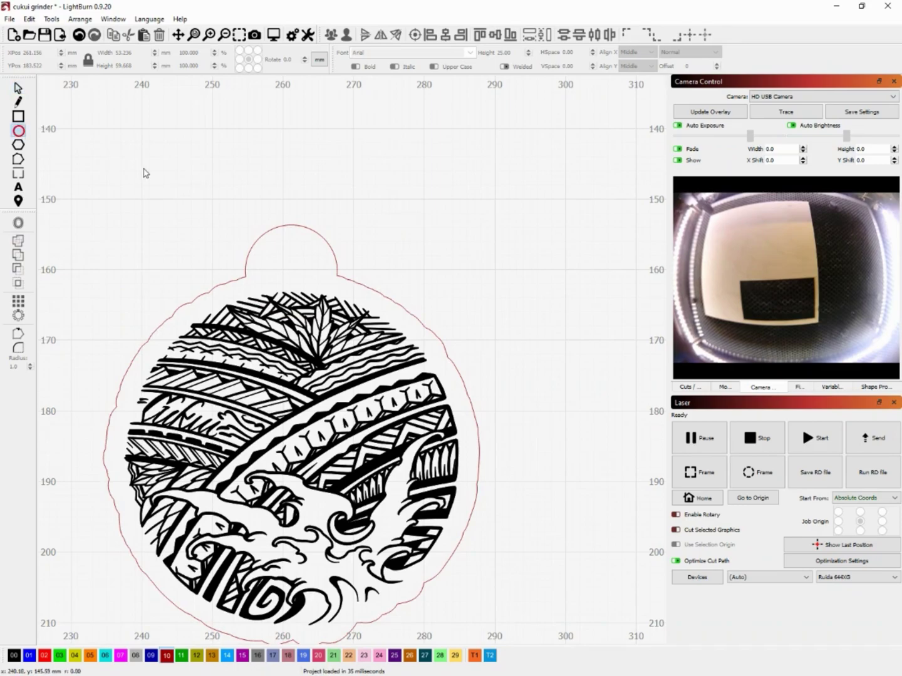
drag(142, 172, 156, 185)
double_click(137, 50)
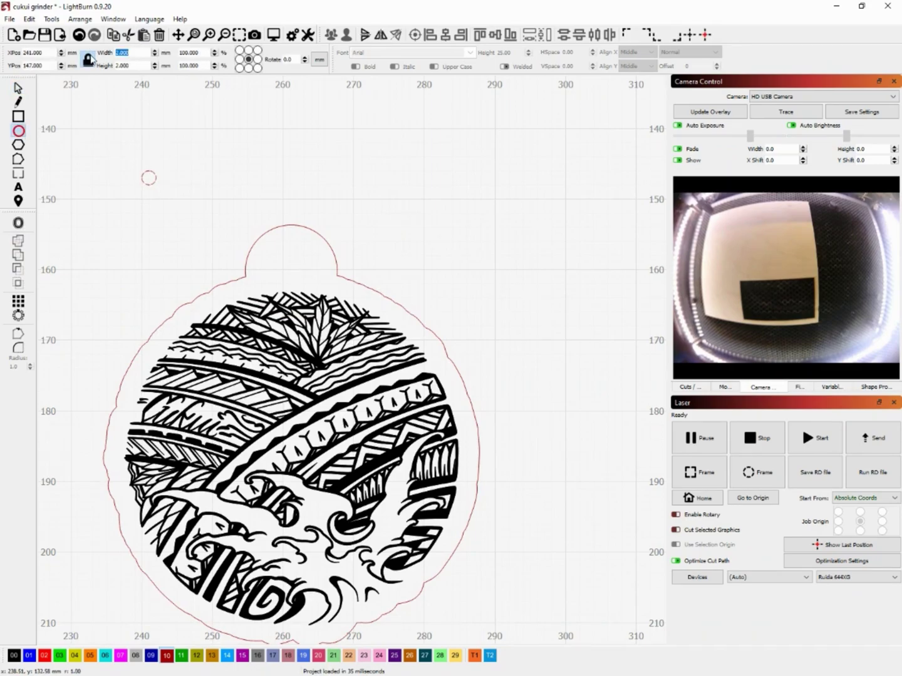
text(3)
key(Return)
click(18, 88)
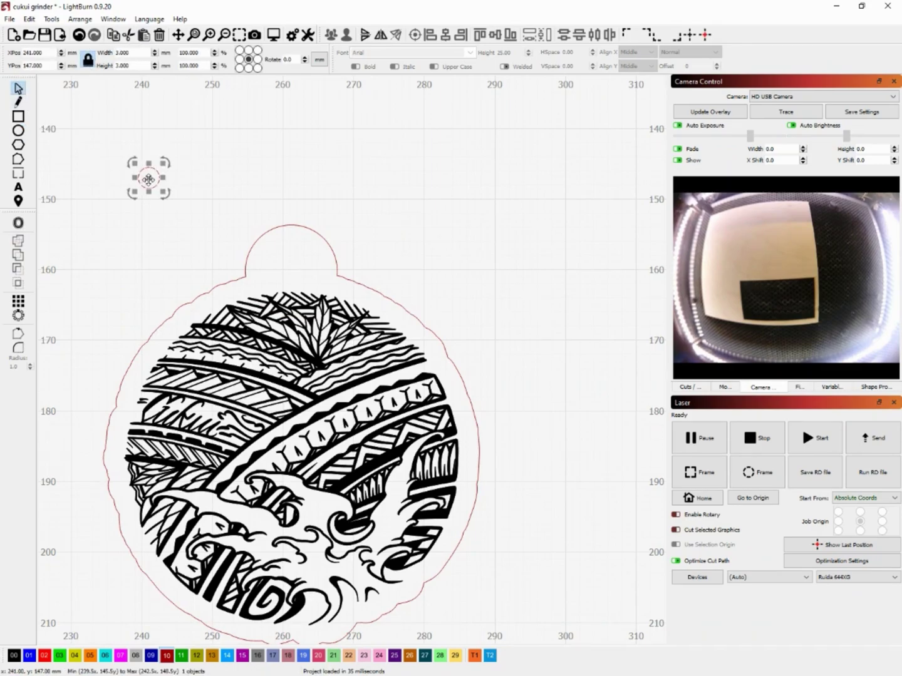
drag(146, 180, 314, 239)
click(189, 280)
scroll(196, 278, down, 3)
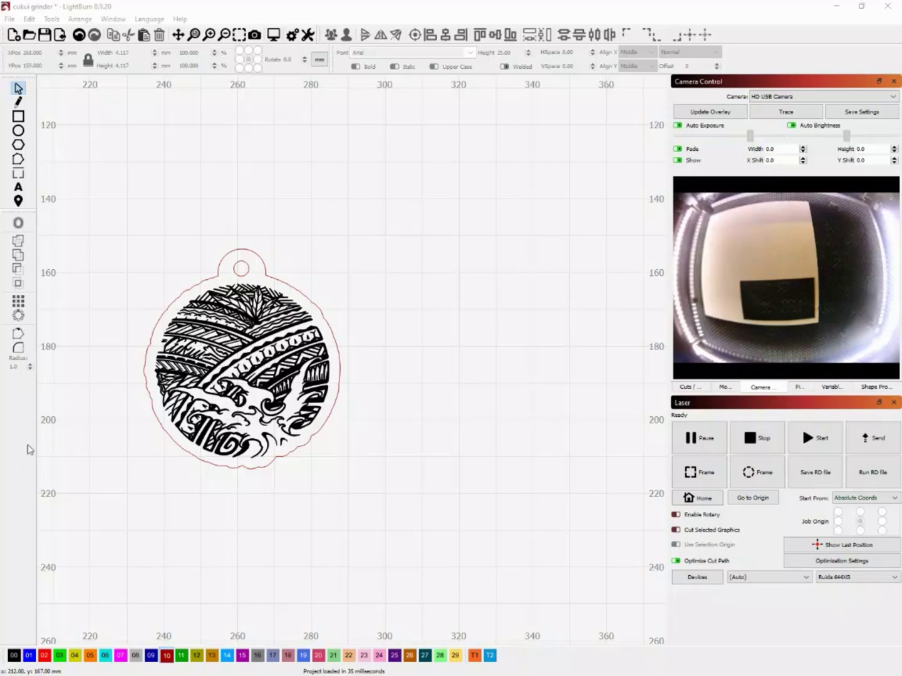
Add text reading 'Welding' on one line and 'Paths' on the next.
click(18, 187)
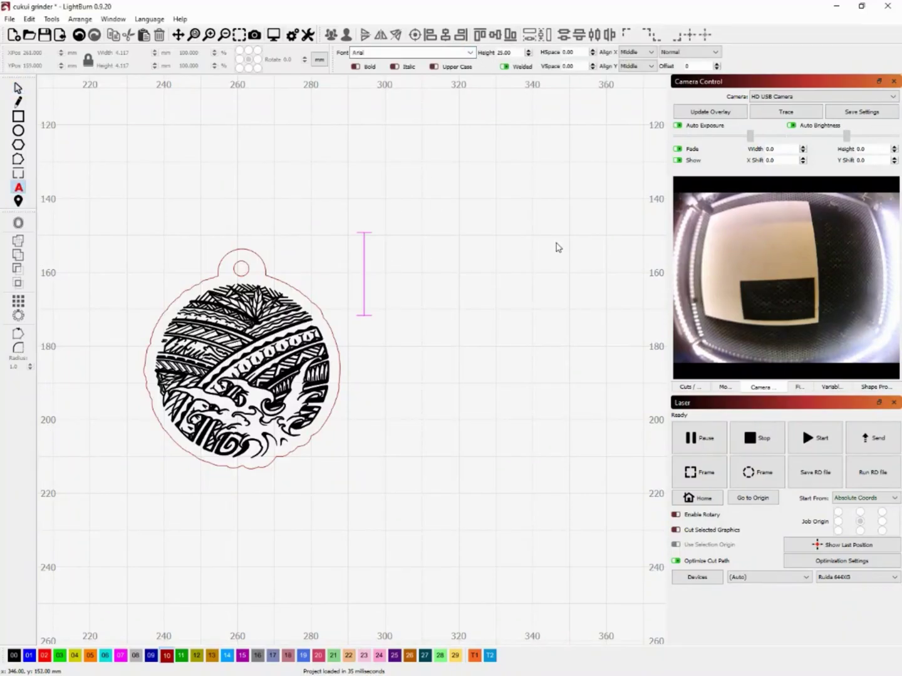
text(Welding)
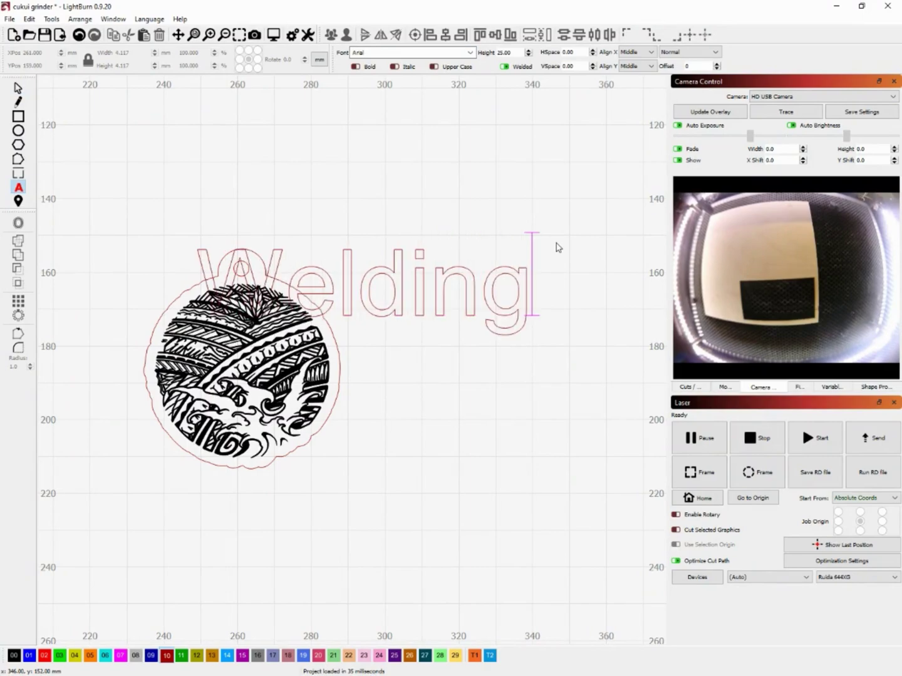
key(Return)
text(Paths)
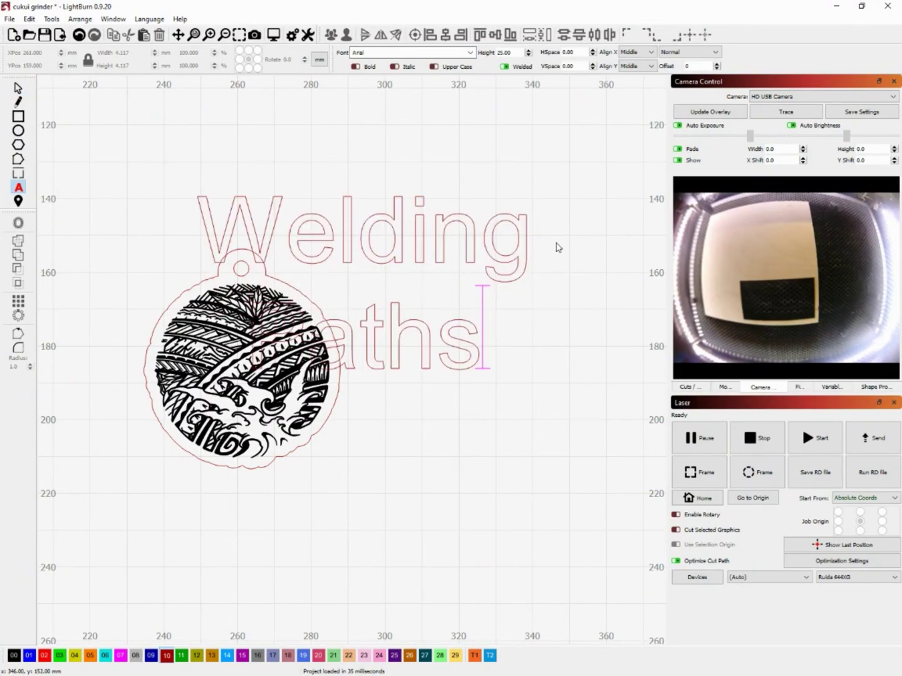
click(17, 88)
Move the Welding Paths text to the right of the keychain and box-select it.
scroll(207, 302, down, 3)
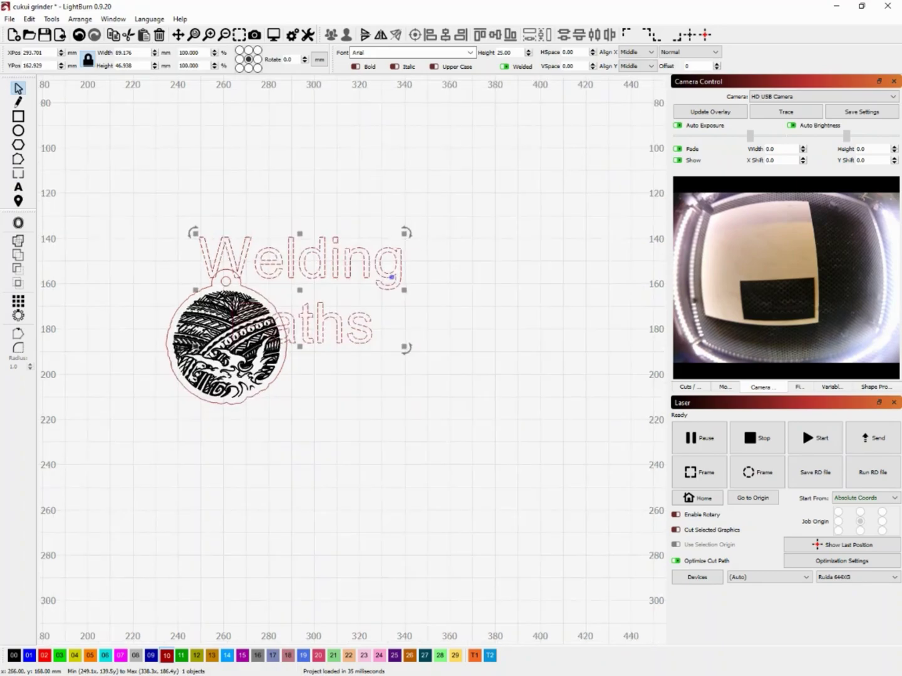
drag(311, 293, 426, 288)
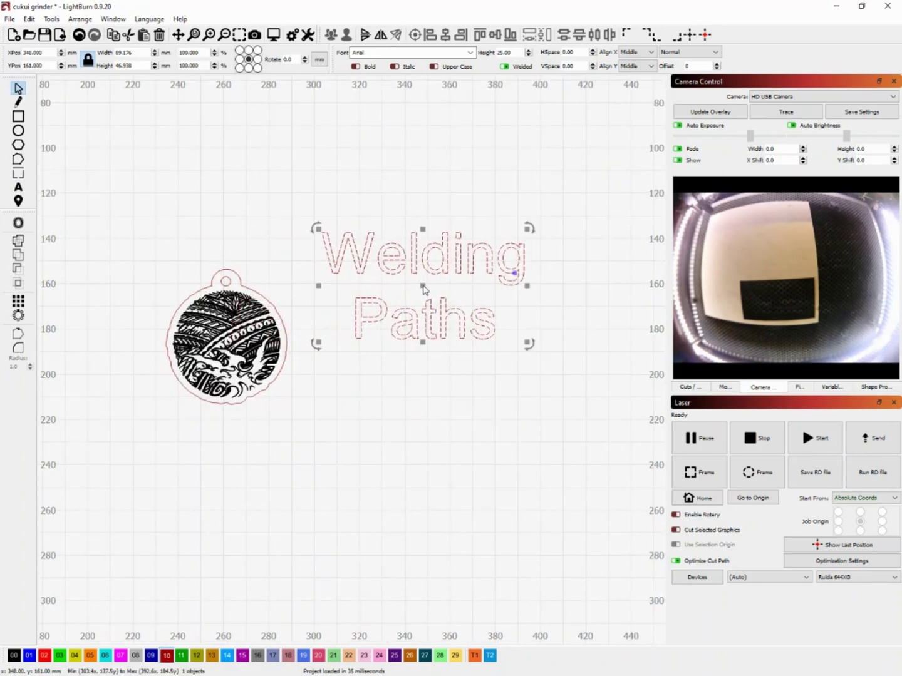
click(585, 392)
scroll(551, 251, up, 2)
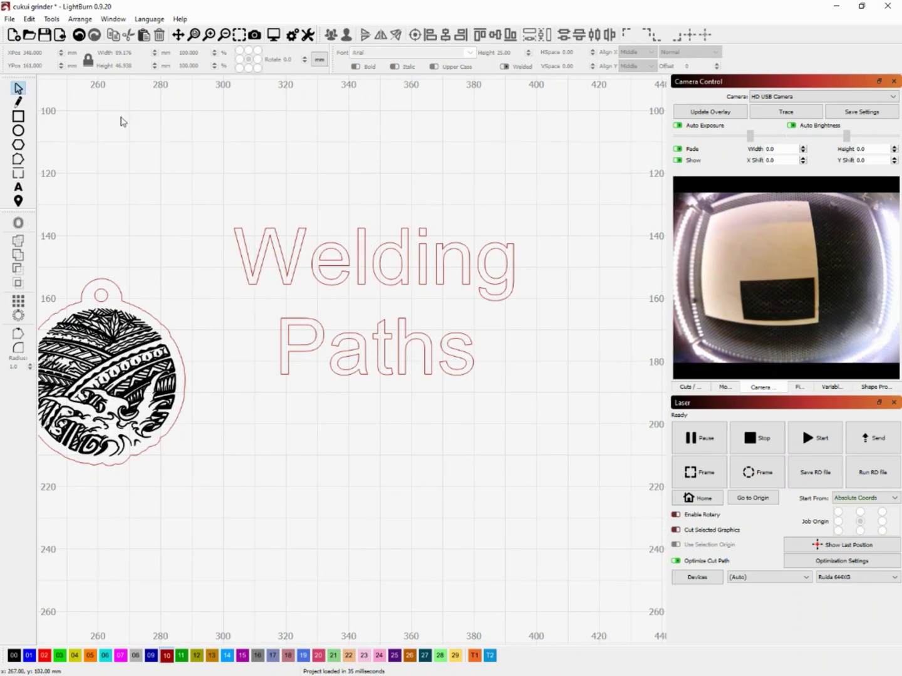
drag(232, 189, 562, 488)
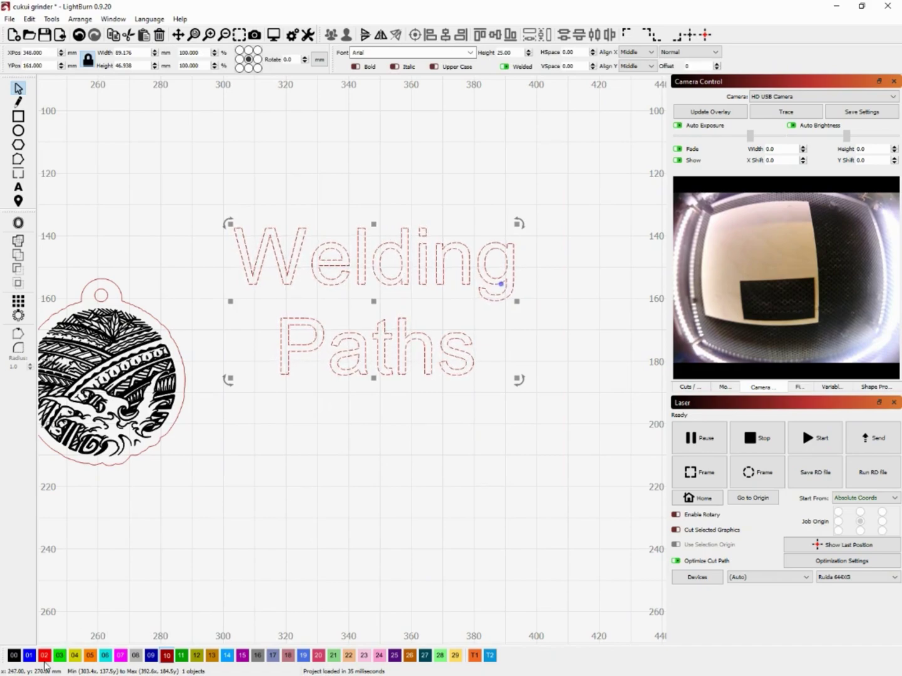
Put the text on black layer 00 and offset it 2 mm outward.
click(14, 656)
scroll(428, 268, up, 2)
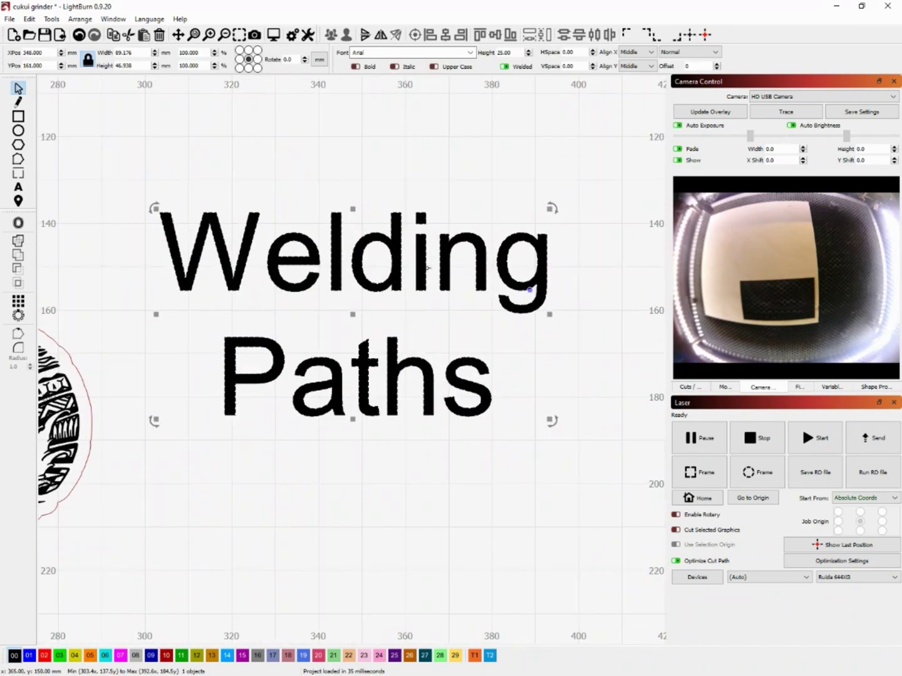
click(18, 223)
drag(455, 288, 676, 383)
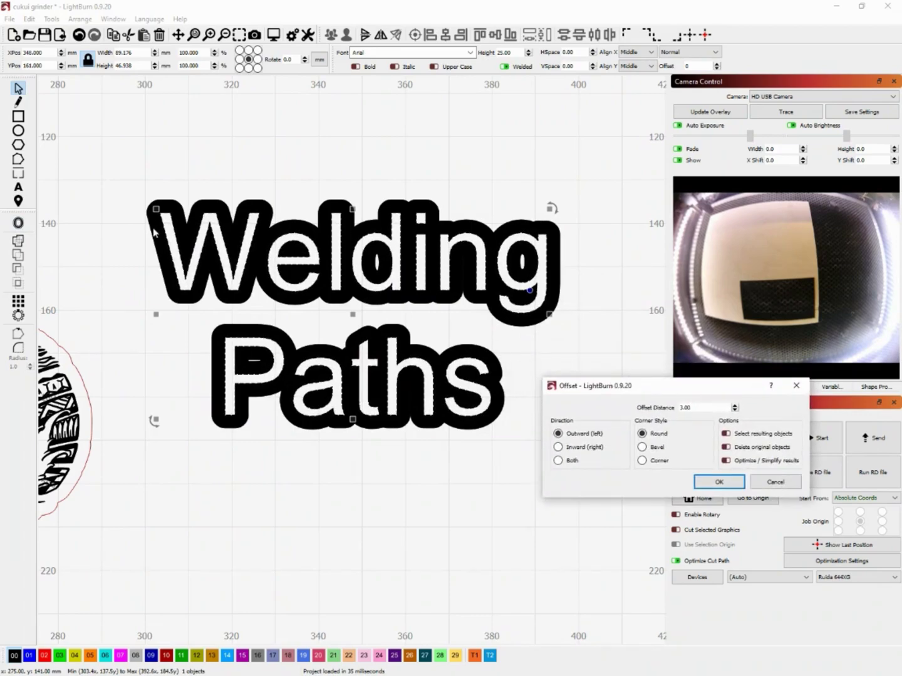
click(735, 405)
click(735, 405)
click(735, 405)
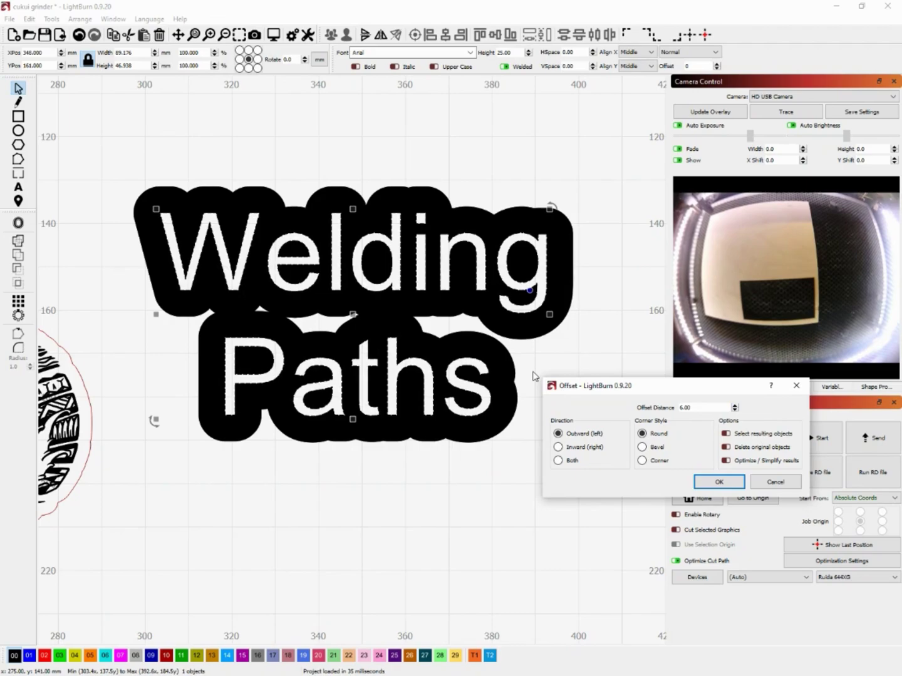
drag(701, 408, 644, 409)
text(2)
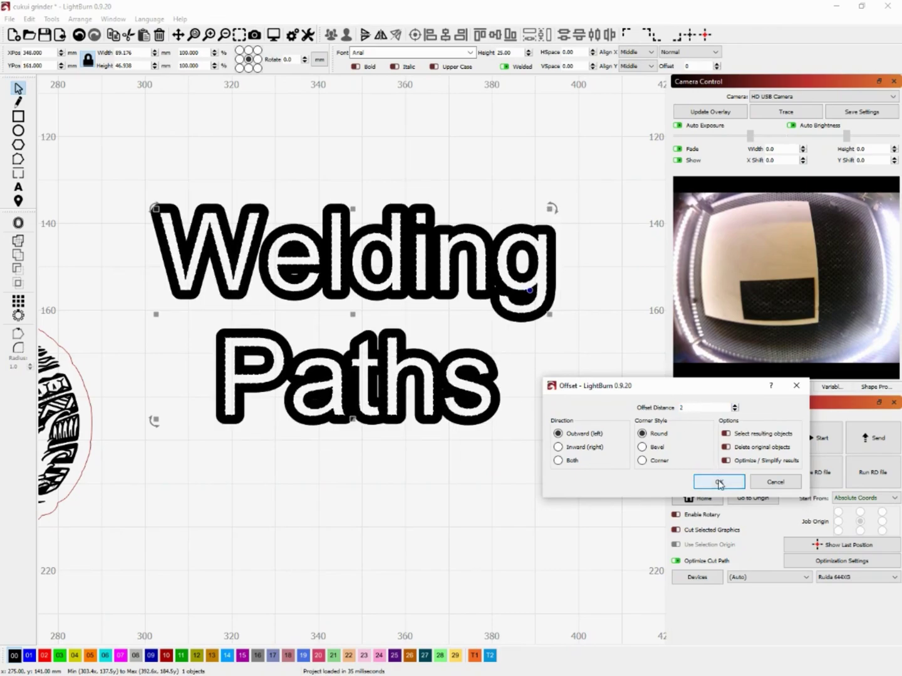
click(719, 482)
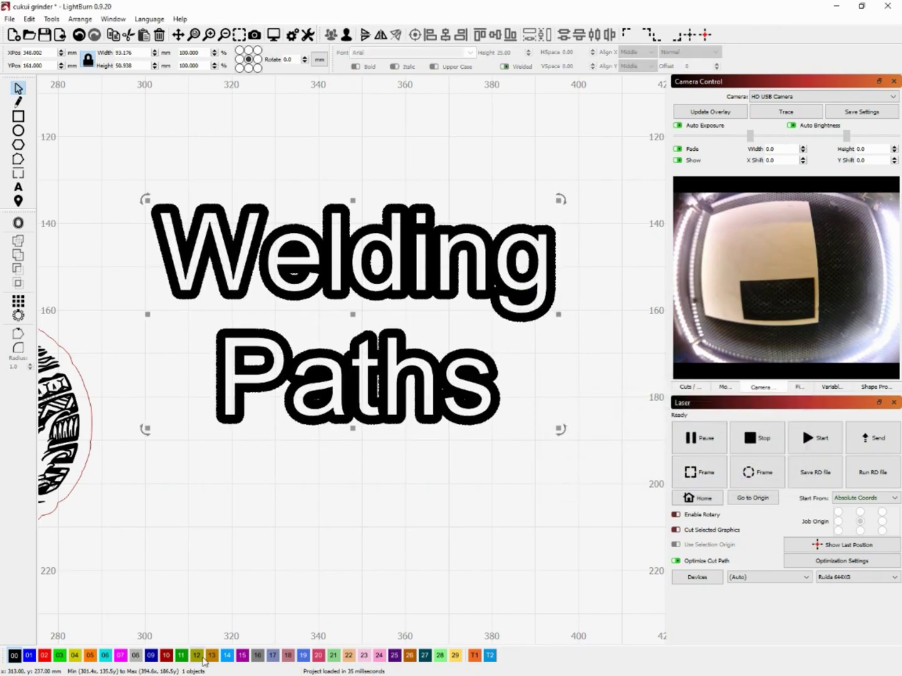
Move the offset to red layer 10, ungroup it, and remove the stray inner outline pieces.
click(167, 655)
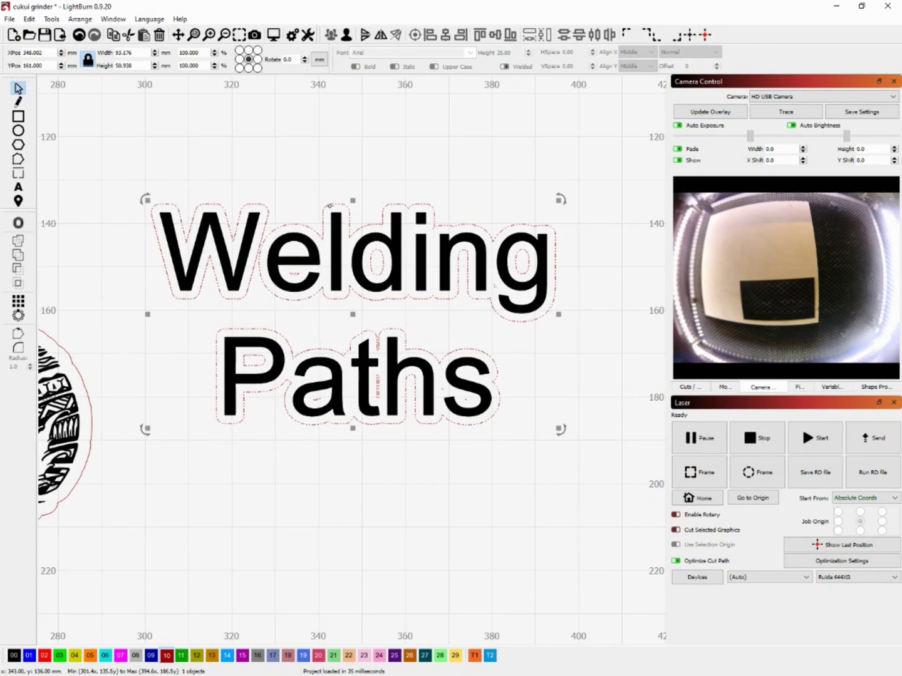
click(363, 318)
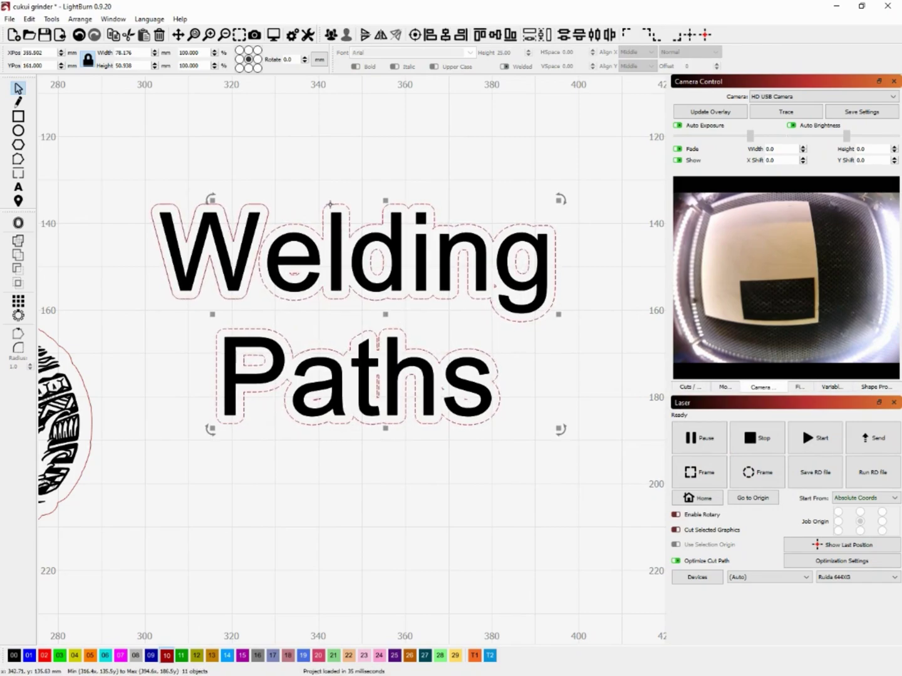
shift+click(386, 258)
shift+click(517, 251)
shift+click(426, 351)
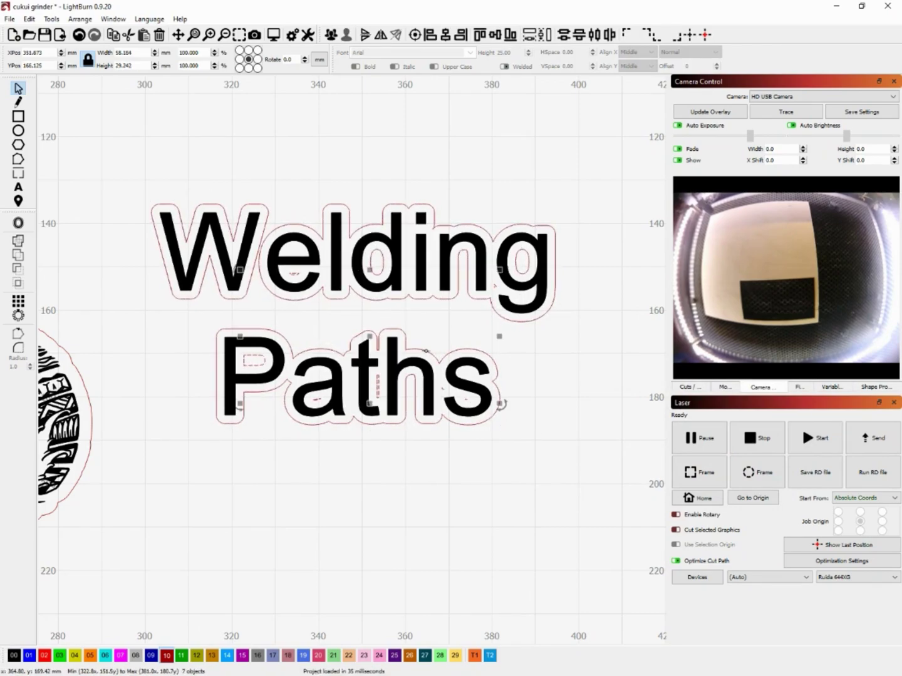
key(Escape)
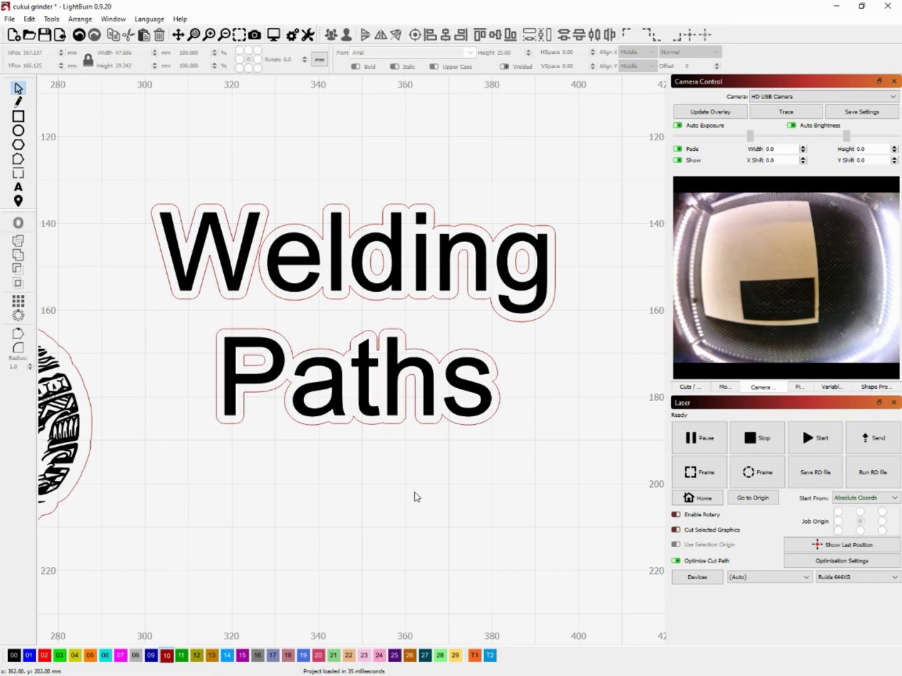
Group the Welding Paths text together with its red outlines.
drag(133, 168, 513, 403)
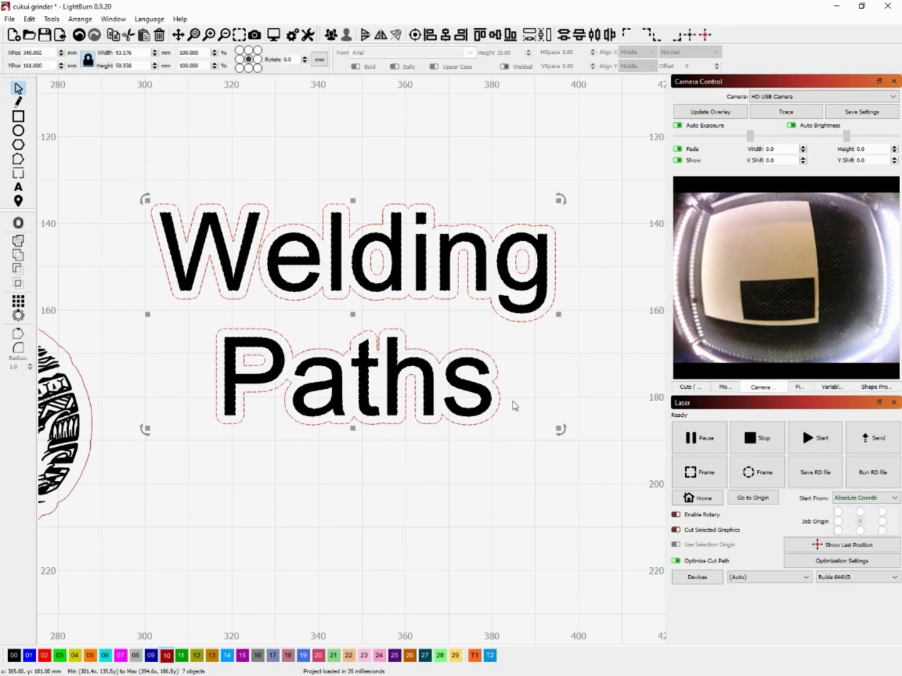
right_click(384, 258)
click(428, 357)
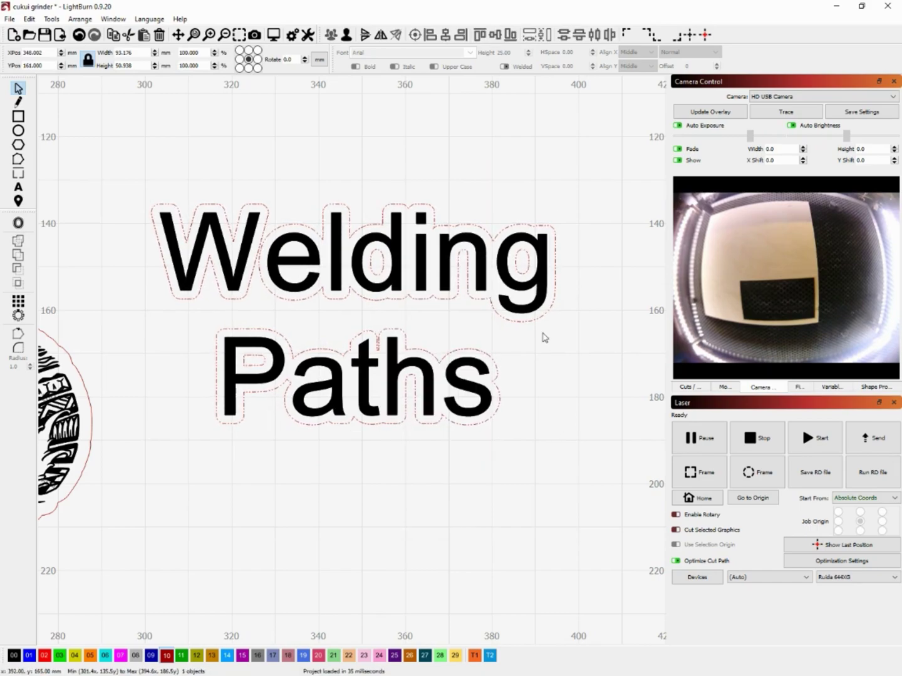
key(Escape)
click(18, 102)
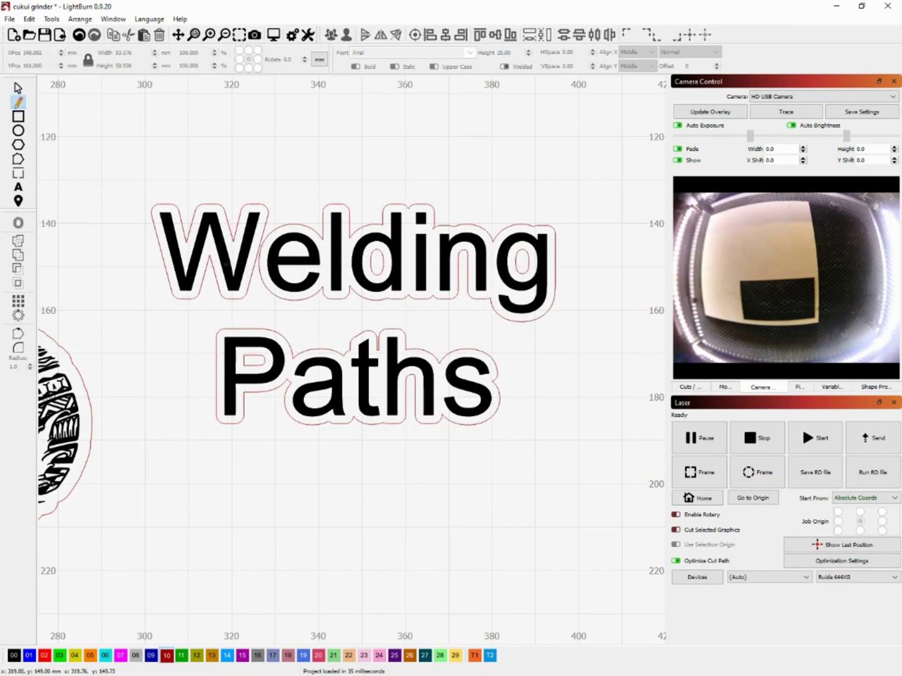
Draw a closed filler shape in the notch between the W and e.
scroll(294, 217, up, 4)
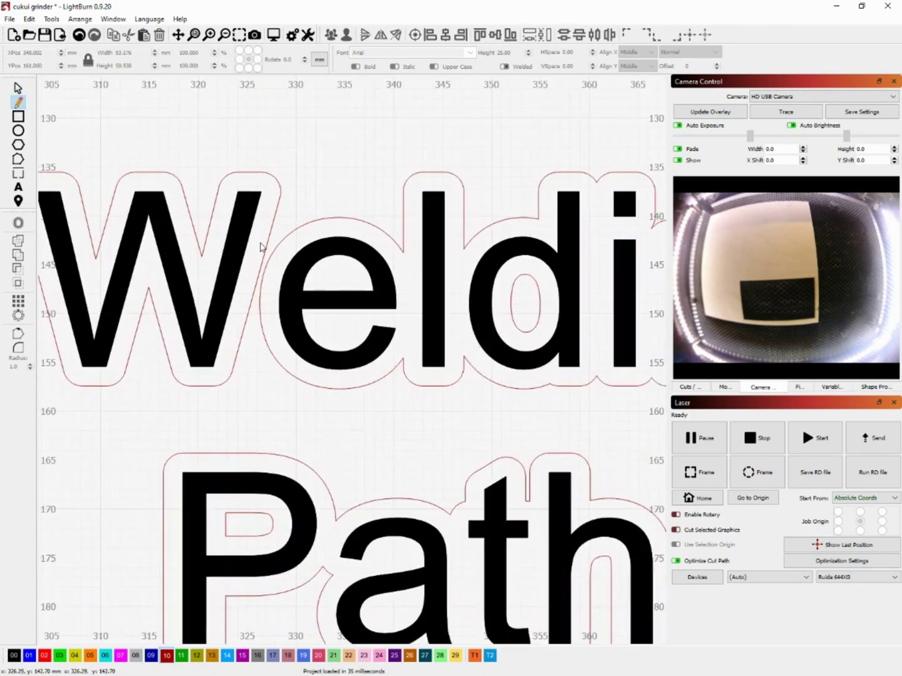
click(260, 241)
click(298, 241)
click(230, 342)
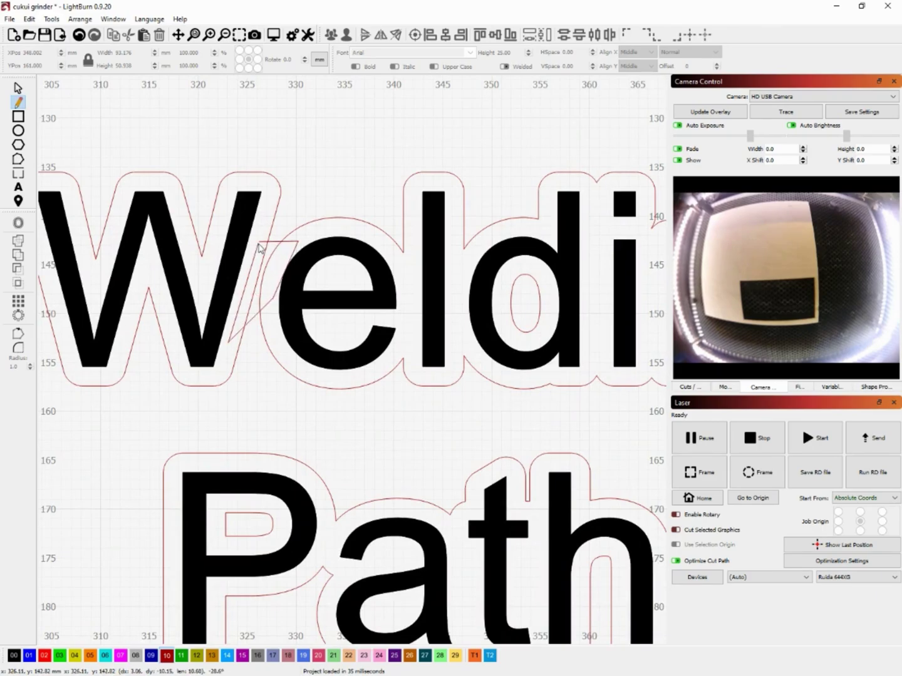
click(259, 241)
scroll(160, 305, down, 4)
scroll(389, 373, up, 2)
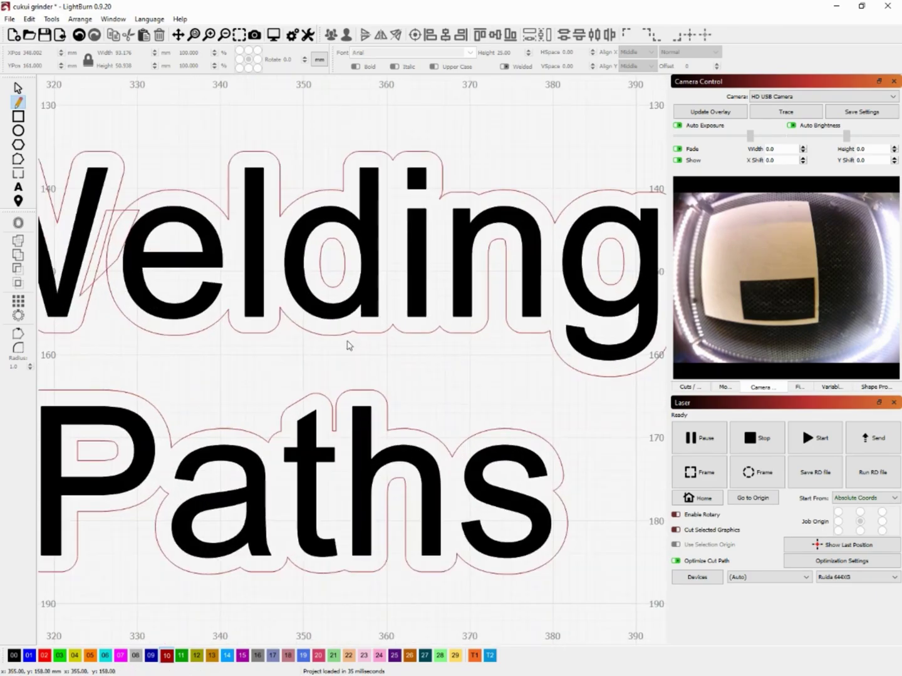
Draw two closed bridge shapes joining the Welding outline to the Paths outline.
click(340, 394)
click(335, 324)
click(377, 326)
click(378, 405)
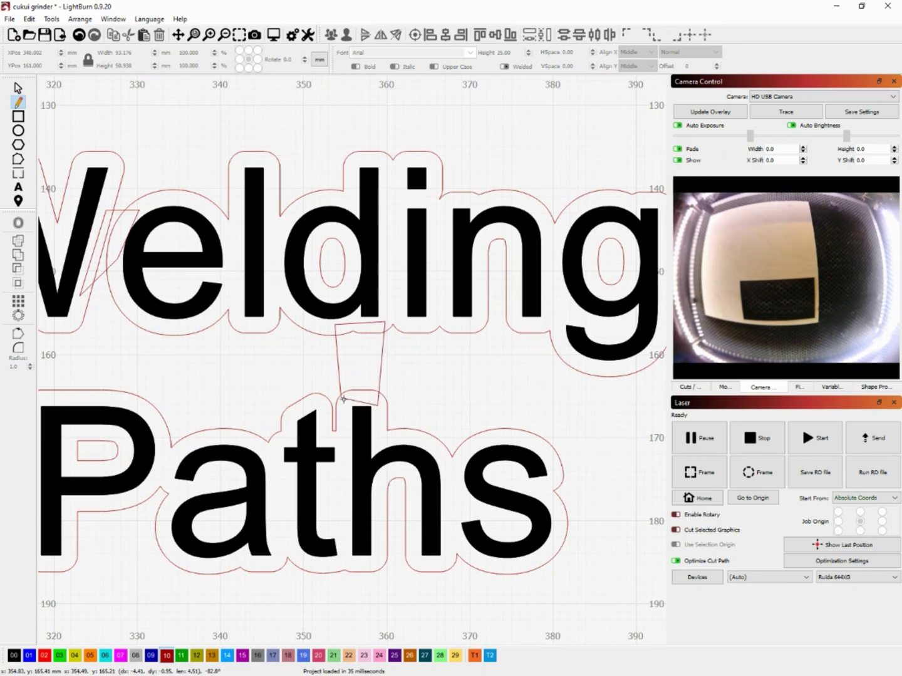
click(339, 395)
scroll(146, 336, up, 1)
click(146, 336)
click(148, 420)
click(187, 421)
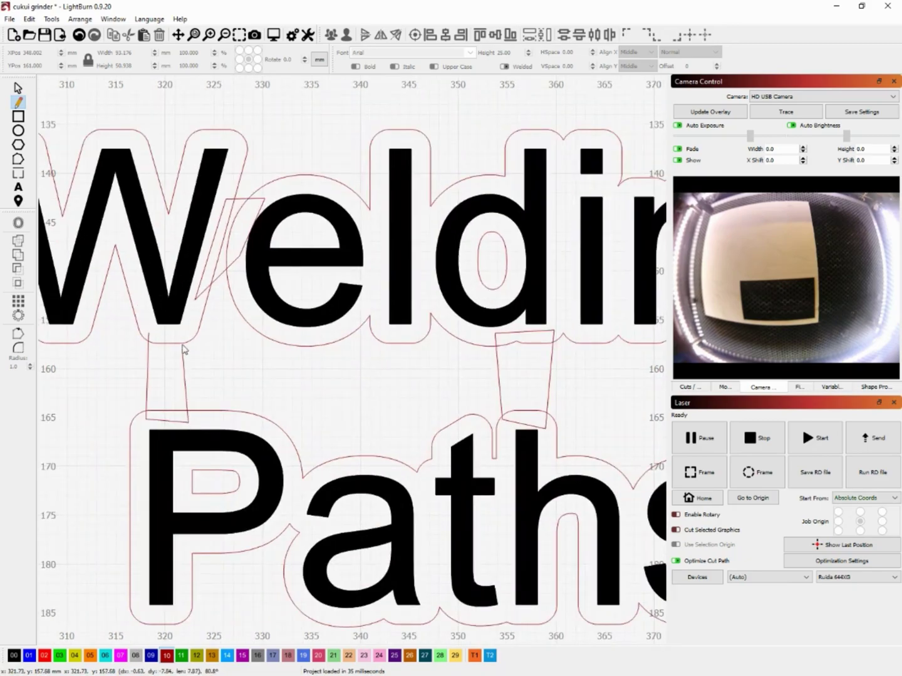
click(186, 332)
click(147, 336)
scroll(320, 369, down, 1)
scroll(179, 362, down, 1)
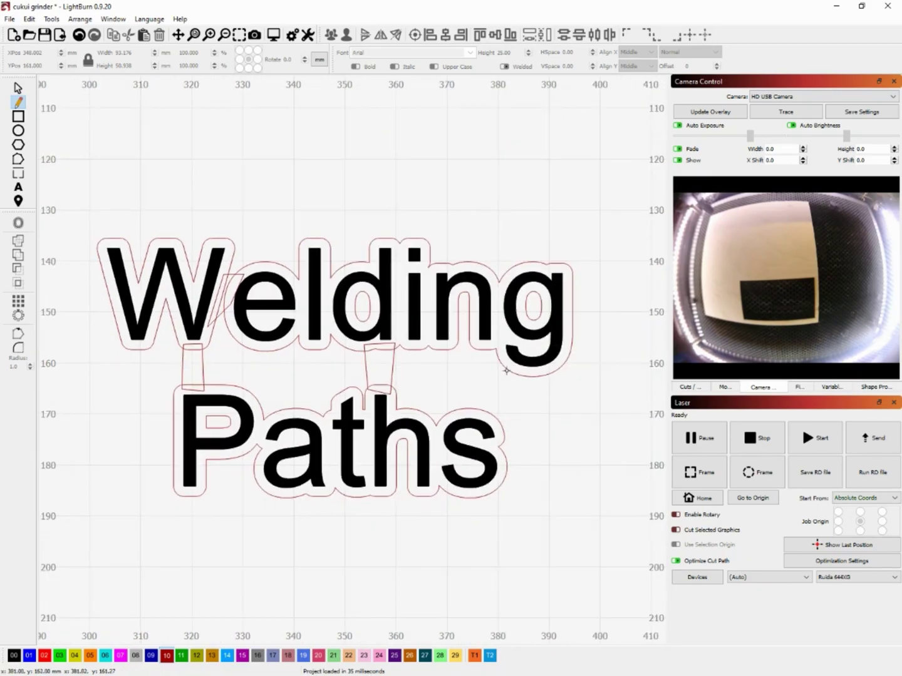
Select both text outlines together with the two bridge shapes.
click(18, 88)
scroll(242, 273, up, 2)
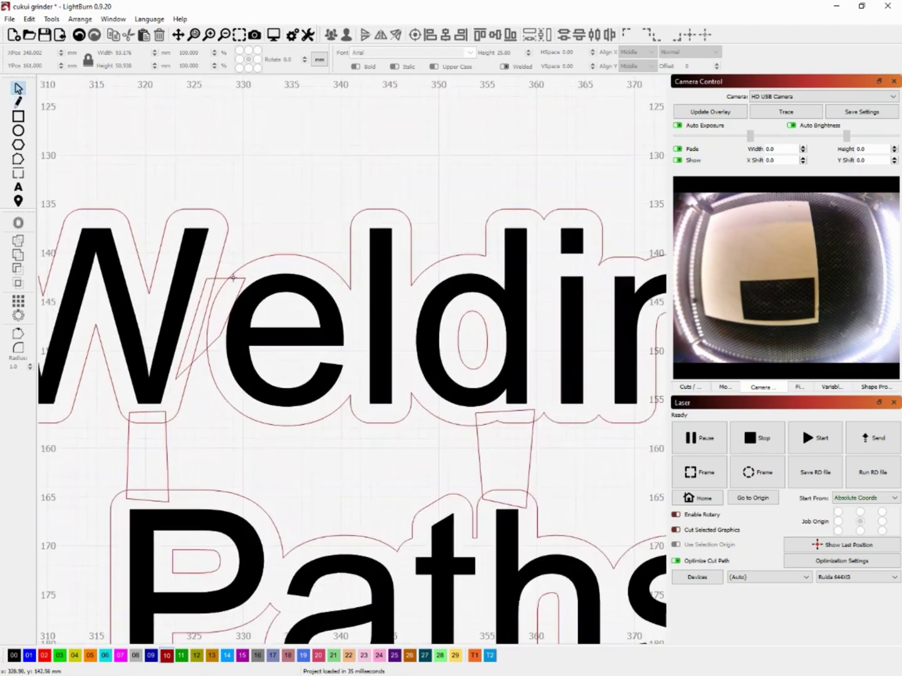
click(269, 259)
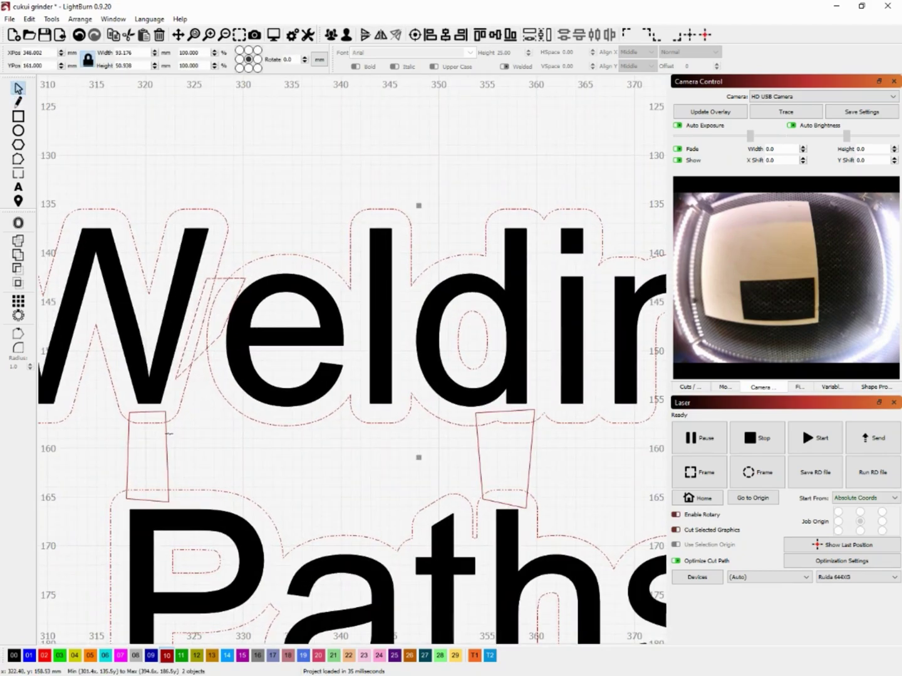
shift+click(165, 430)
shift+click(478, 437)
scroll(478, 436, down, 1)
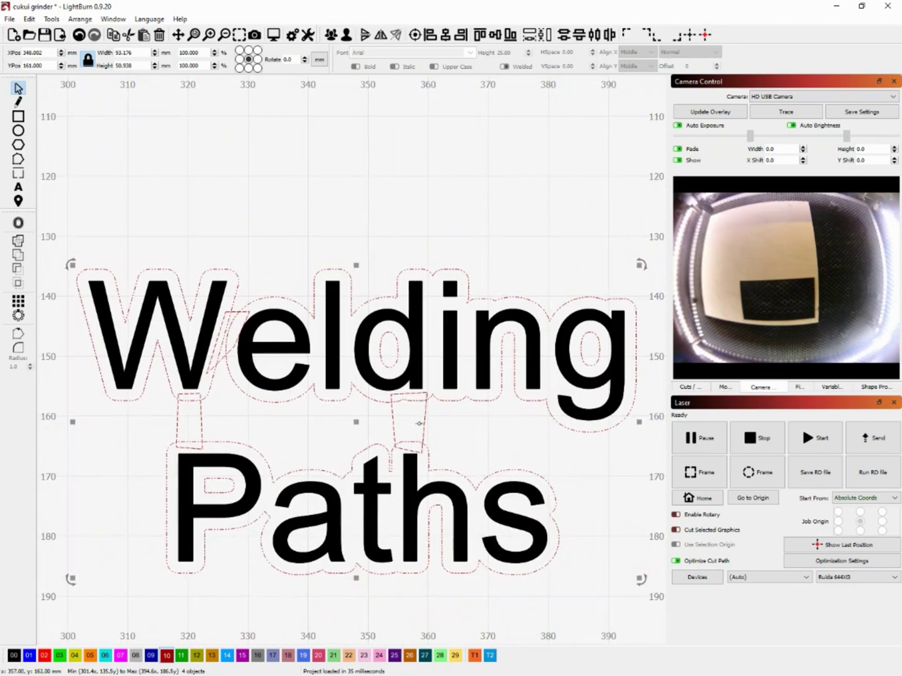
Weld the outlines and bridges into one path, then clear the selection.
click(18, 246)
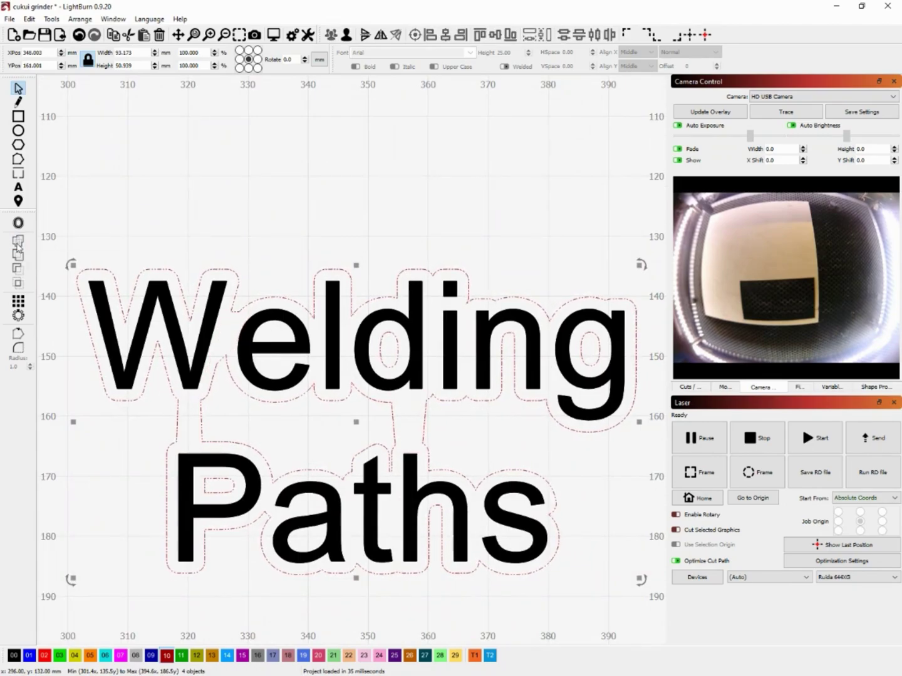
scroll(518, 433, up, 2)
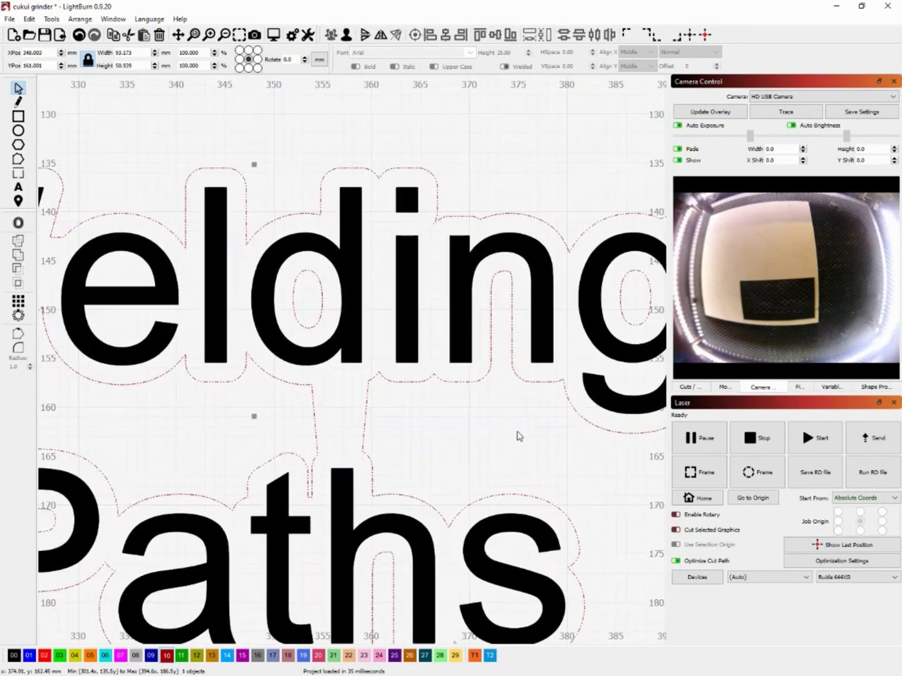
scroll(386, 408, down, 2)
scroll(107, 399, up, 2)
scroll(107, 399, down, 2)
click(107, 399)
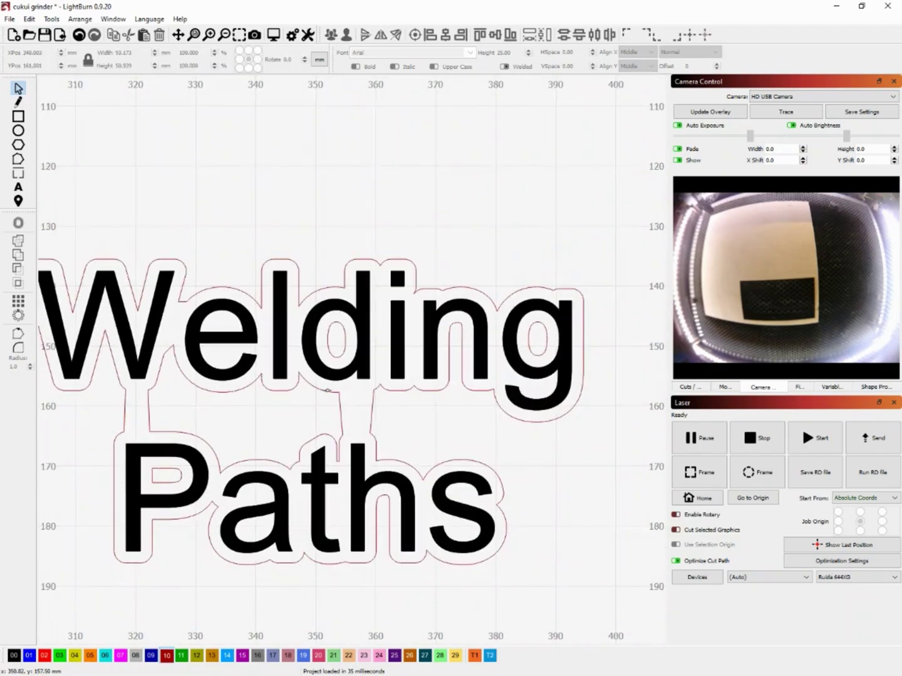
scroll(337, 388, down, 2)
Duplicate the Welding Paths design in place and put the copy on black layer 00.
click(336, 349)
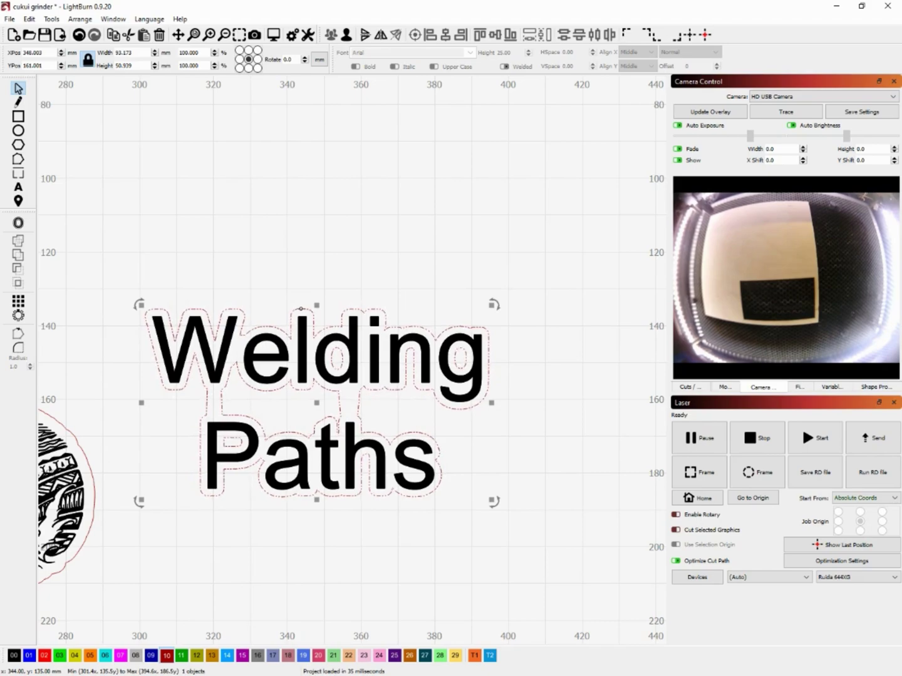
right_click(301, 308)
click(336, 359)
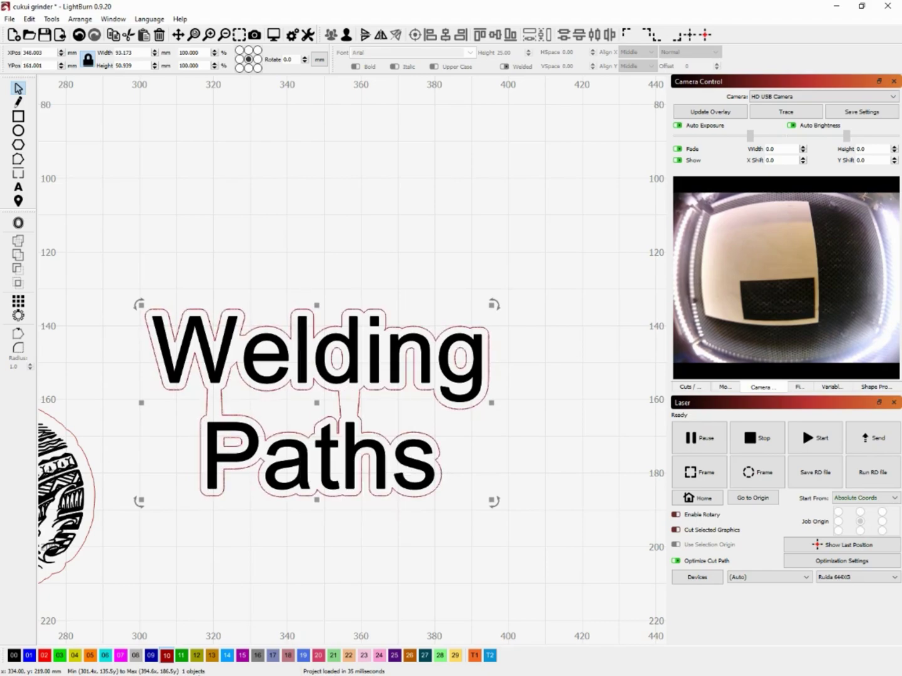
click(22, 654)
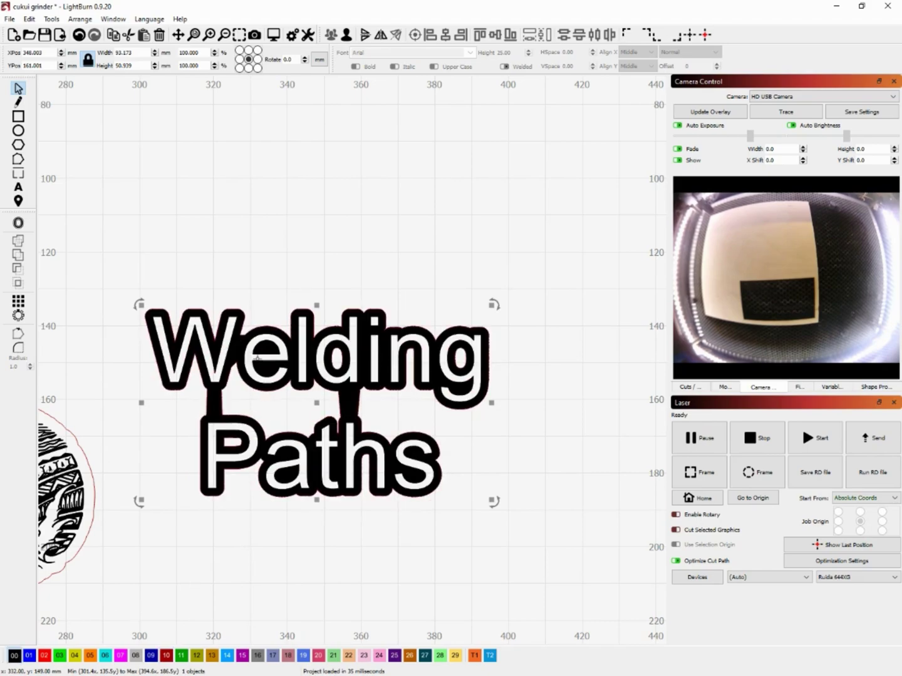
Mirror the whole Welding Paths design horizontally and move it below the pendant.
drag(115, 251, 666, 550)
click(387, 32)
scroll(503, 323, down, 2)
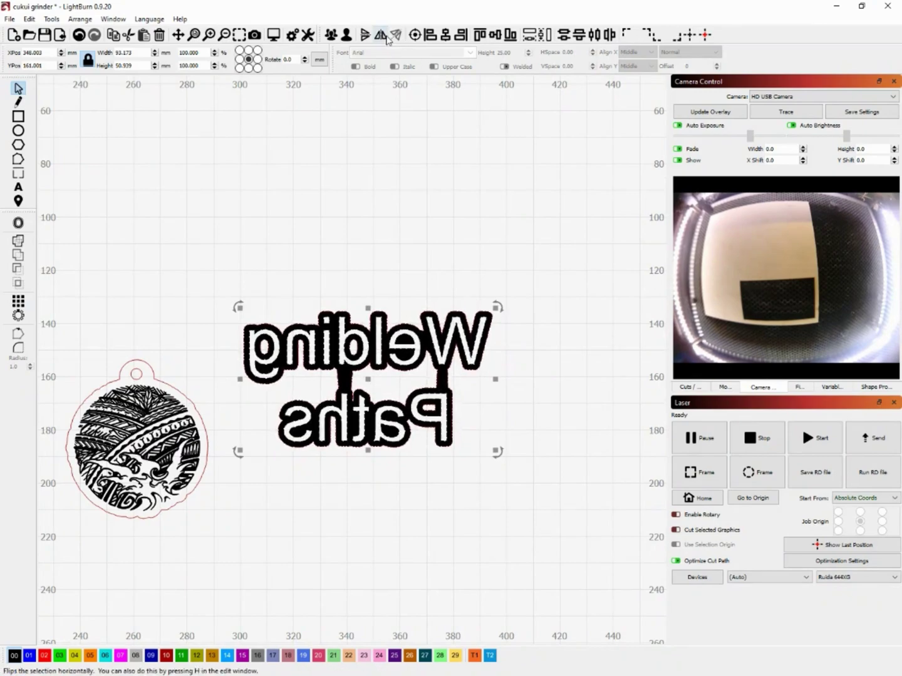
scroll(464, 282, down, 2)
drag(413, 330, 302, 452)
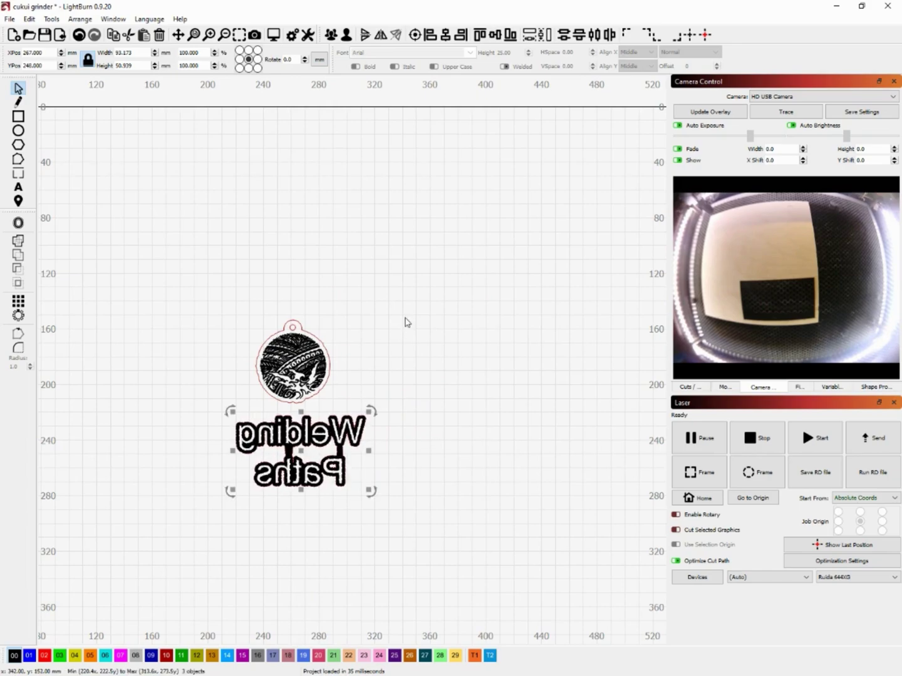
Deselect the text and copy the tribal circle artwork from the pendant.
click(55, 416)
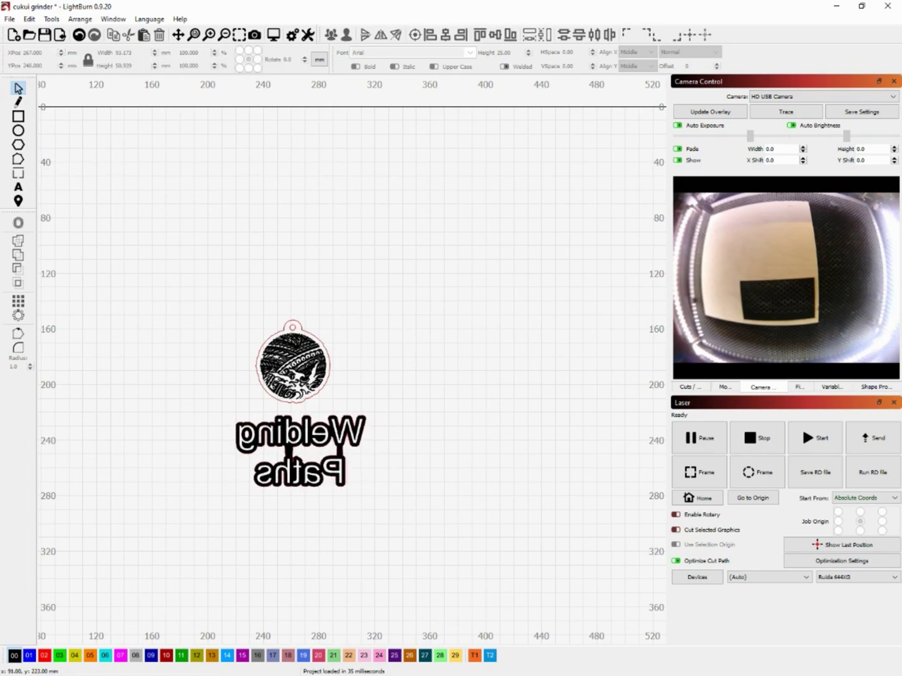
scroll(291, 366, up, 5)
right_click(355, 302)
click(298, 312)
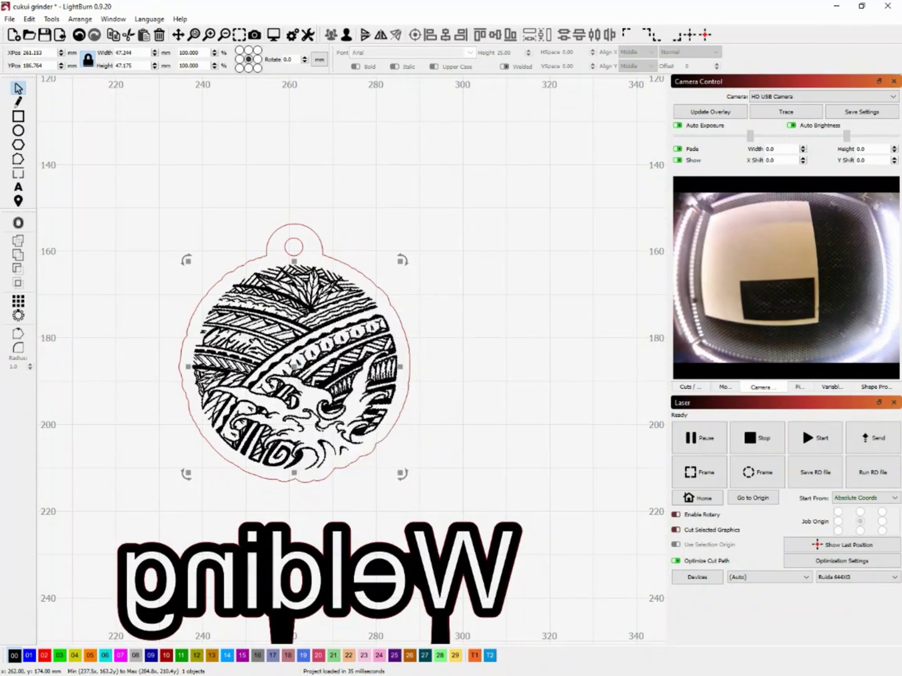
Draw a square around the pasted circle artwork on red layer 10.
scroll(291, 365, down, 5)
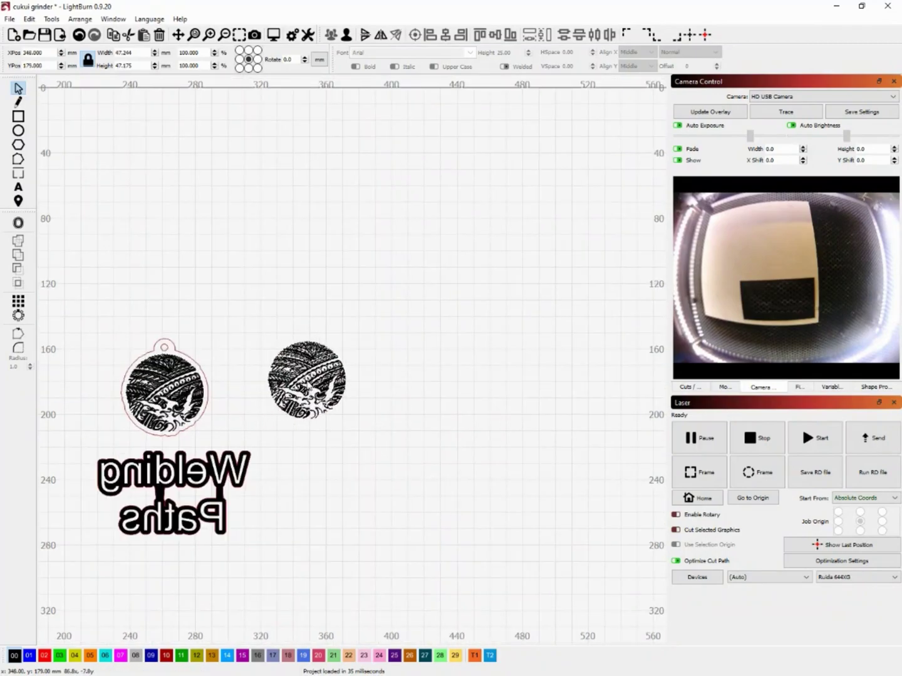
scroll(311, 374, up, 5)
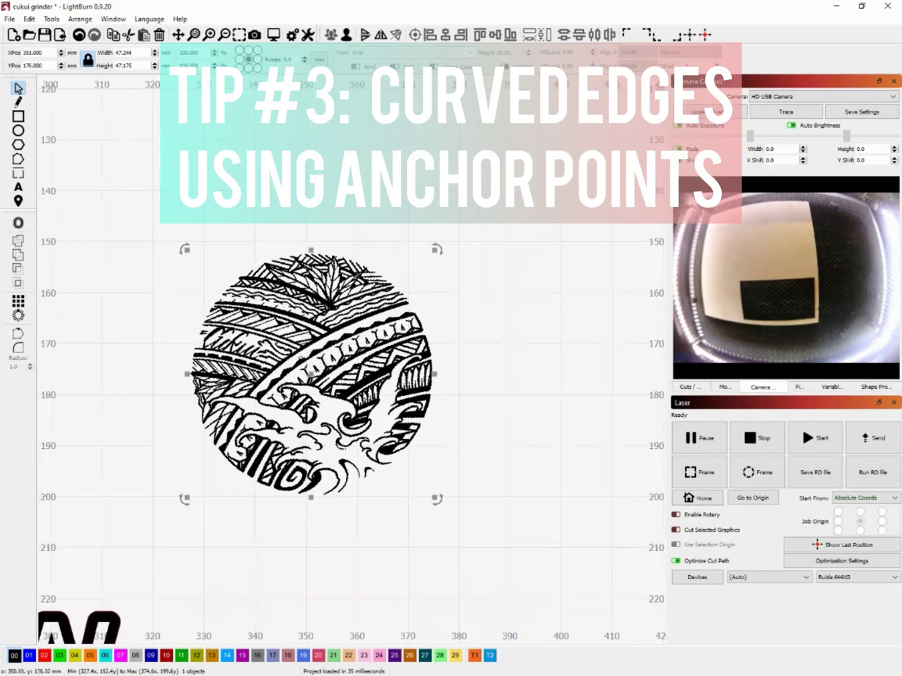
click(18, 116)
drag(132, 206, 469, 543)
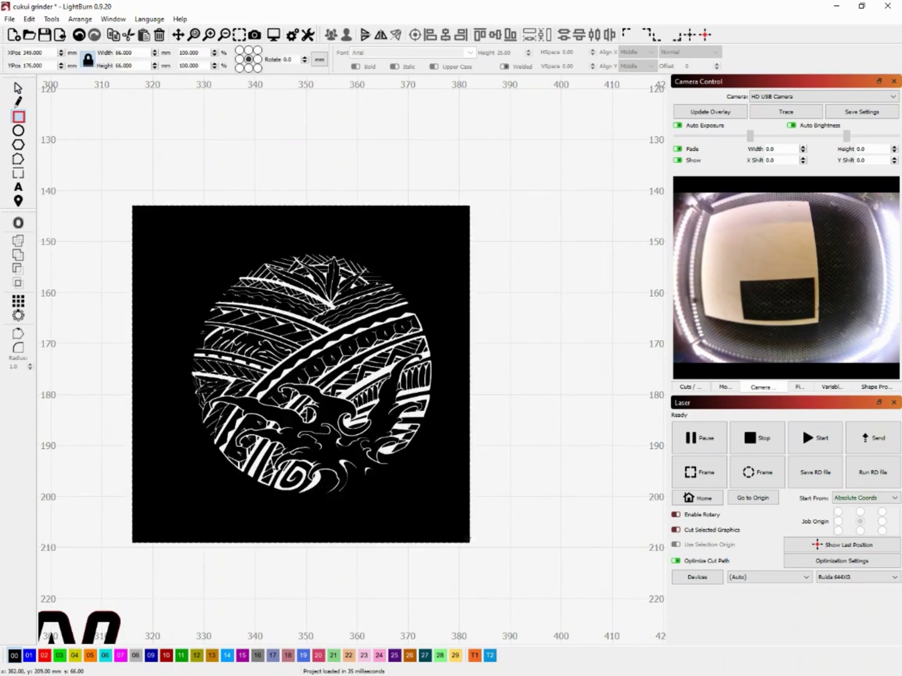
click(166, 655)
Centre the circle artwork within the square with Align Centers.
click(19, 88)
click(295, 324)
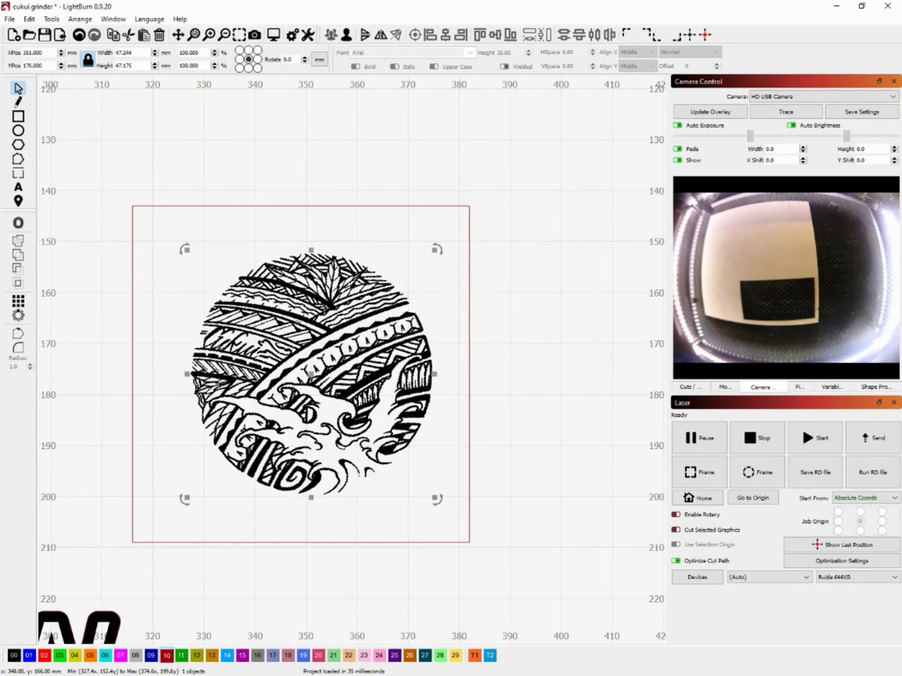
shift+click(300, 206)
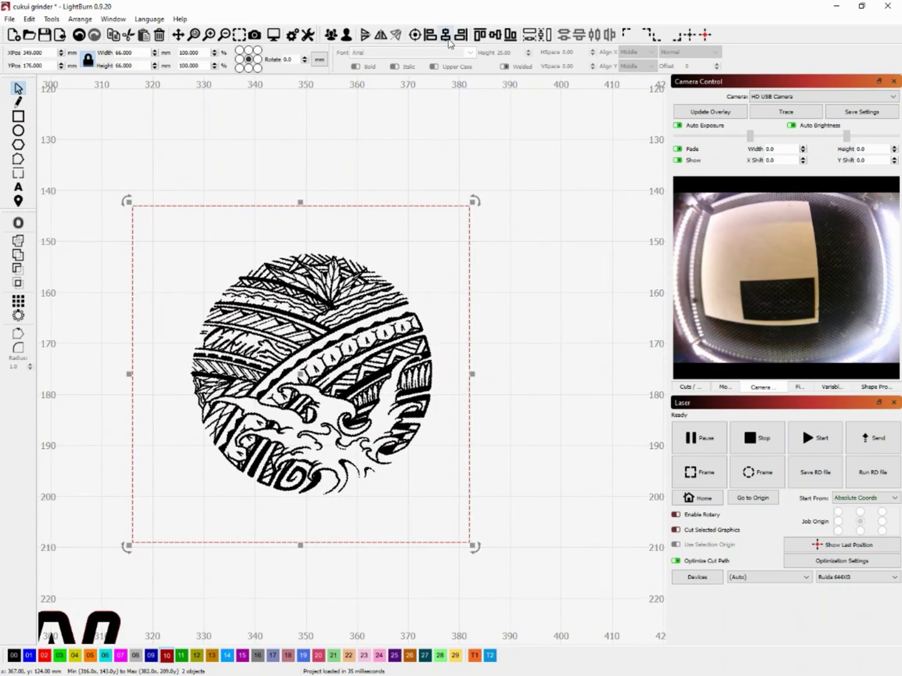
click(446, 35)
click(550, 320)
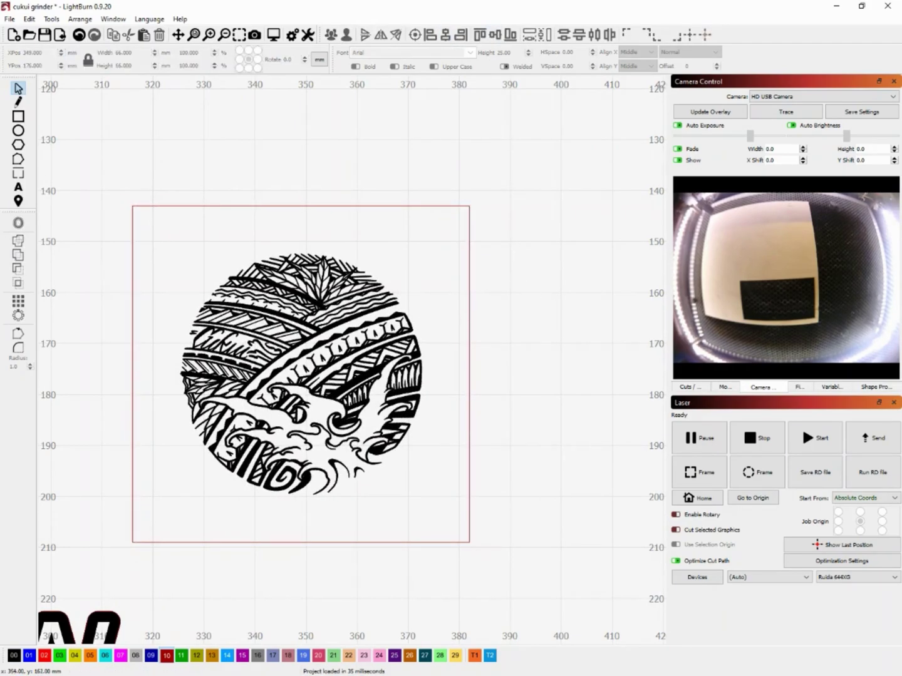
Scale the frame and artwork down about their centre to roughly 54 mm wide.
scroll(263, 404, up, 2)
scroll(293, 472, down, 3)
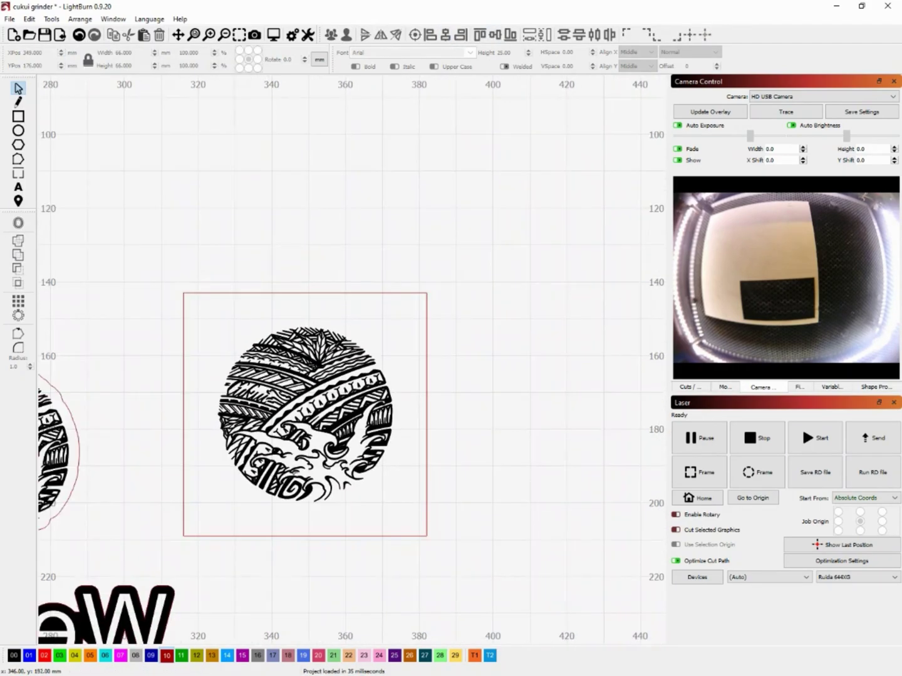
click(374, 292)
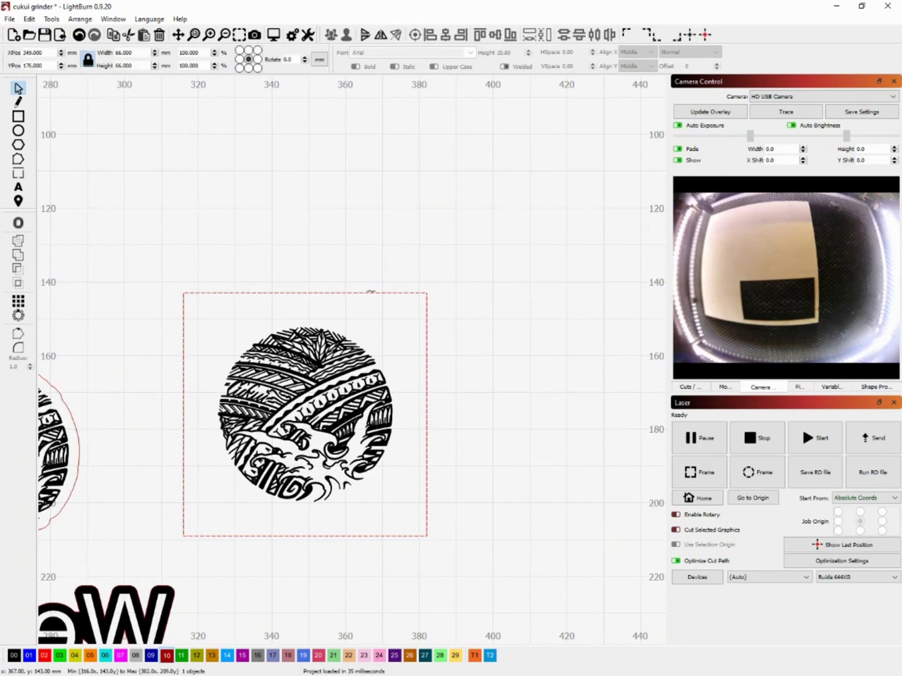
drag(427, 293, 405, 315)
click(441, 298)
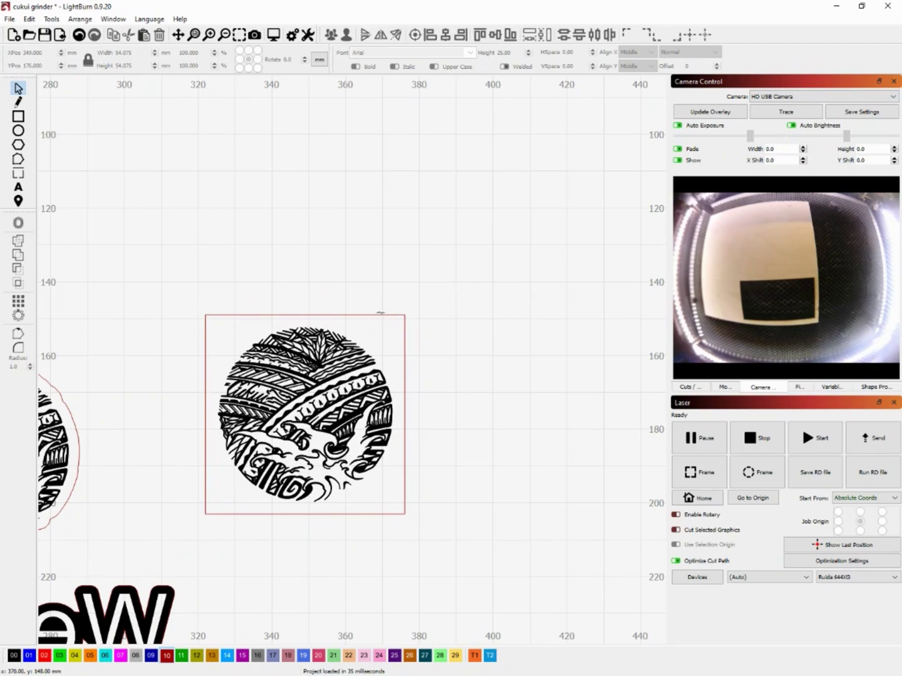
Select the square frame and round its top-left corner, redoing it with a larger radius.
click(380, 315)
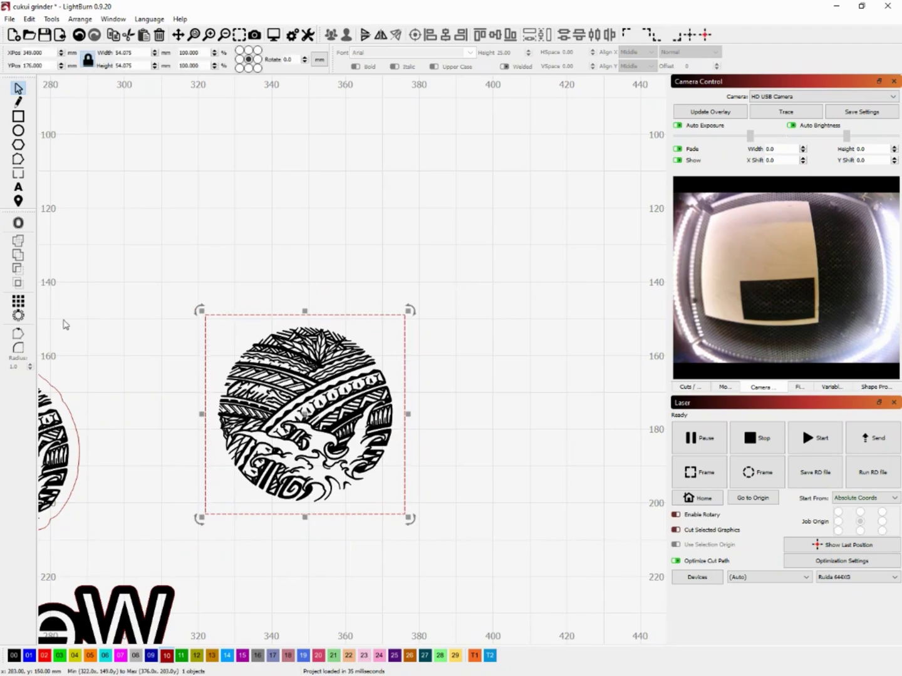
click(18, 348)
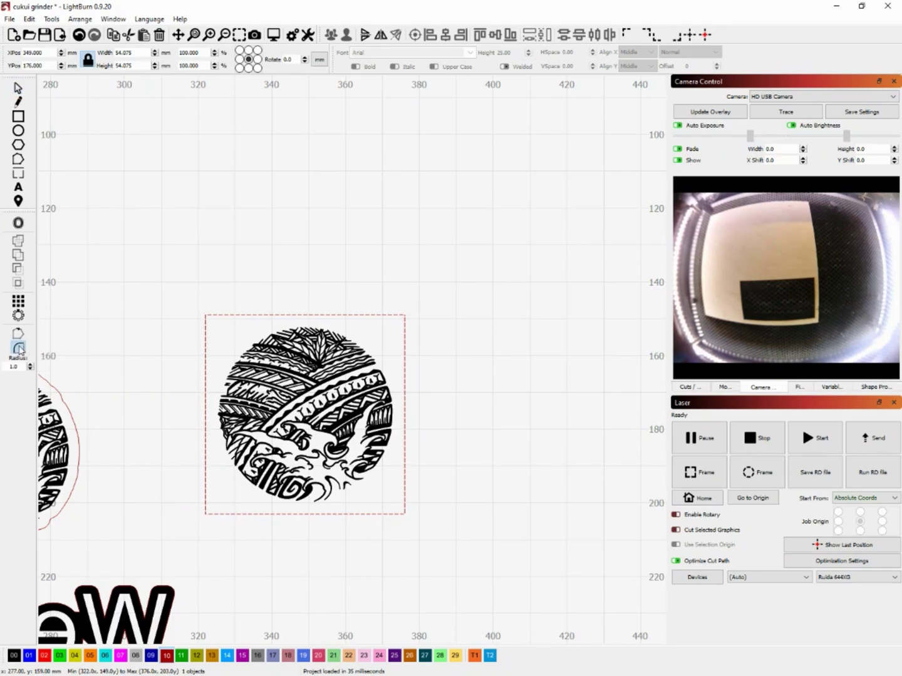
click(206, 314)
scroll(210, 320, up, 10)
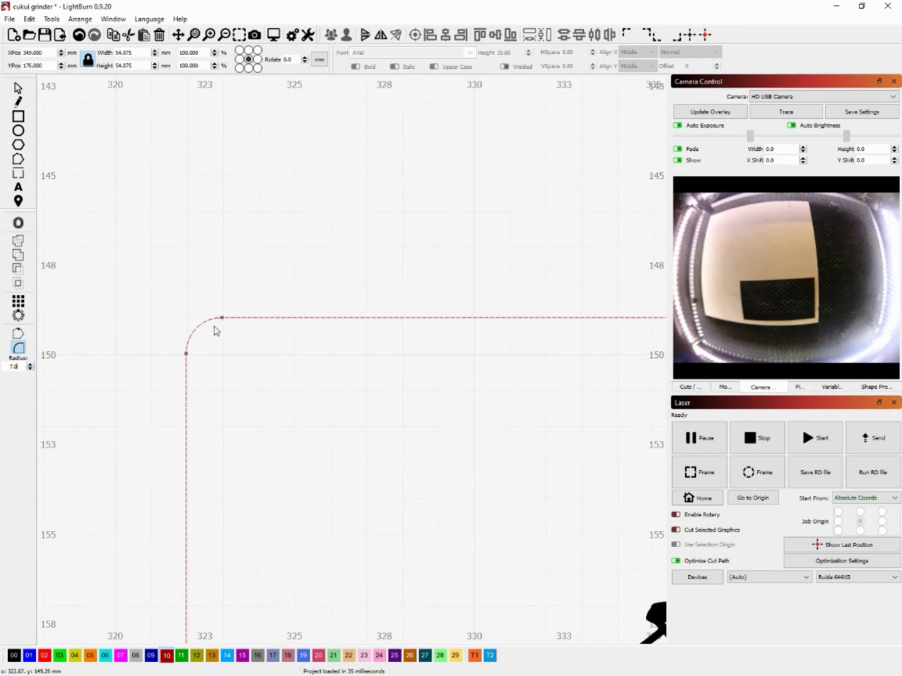
key(ctrl+z)
click(184, 316)
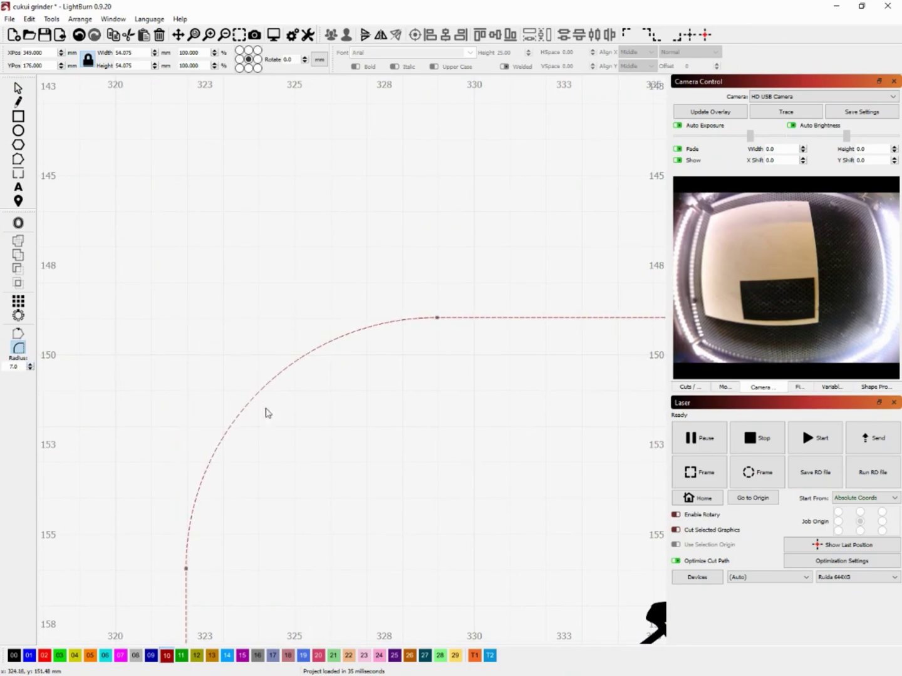
Raise the corner radius to 15 and round the frame's top-right corner.
scroll(257, 396, down, 6)
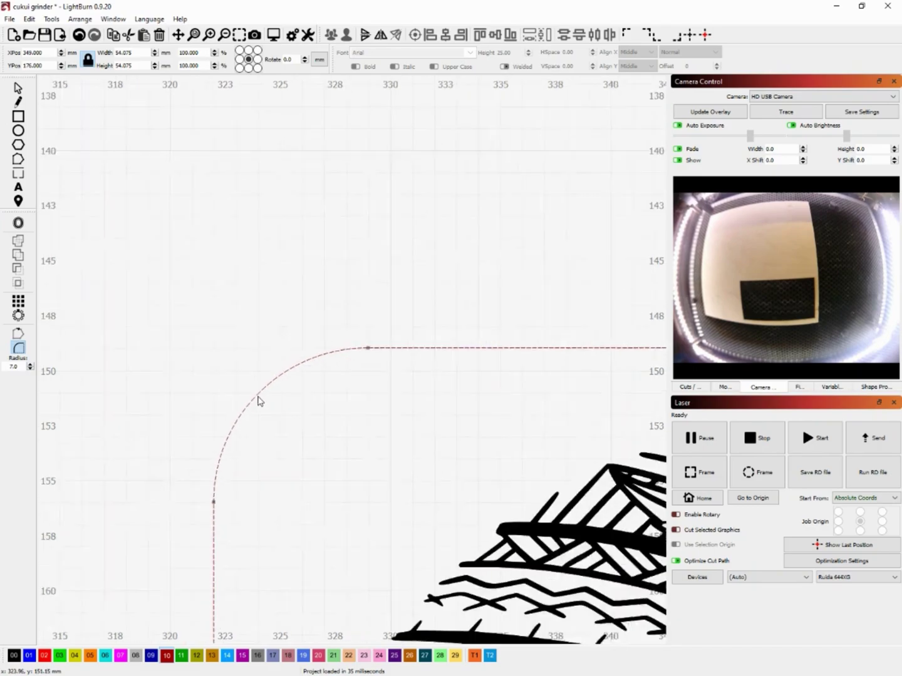
scroll(256, 390, down, 2)
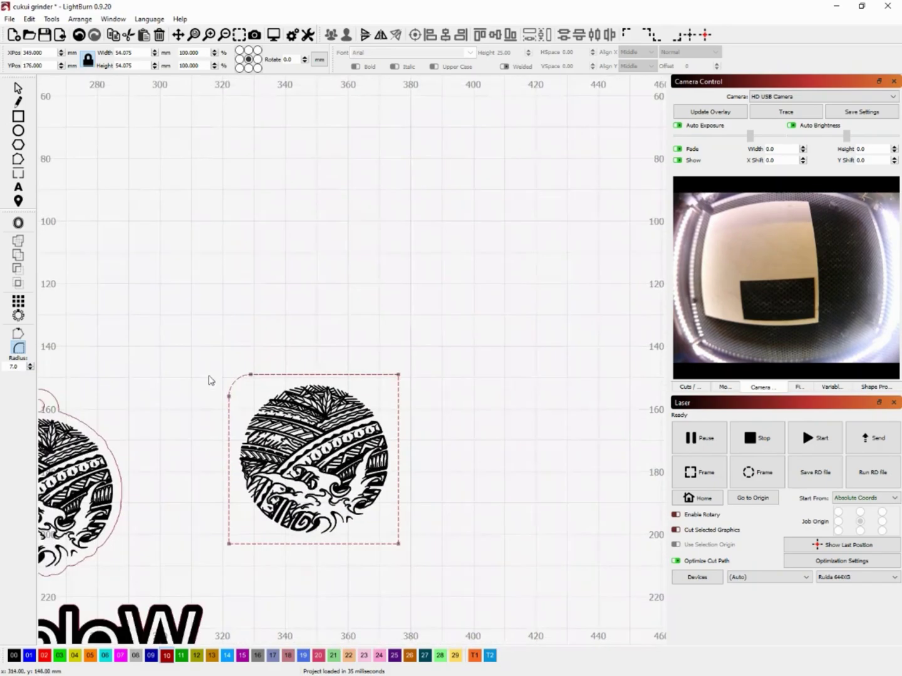
scroll(209, 377, down, 2)
click(30, 365)
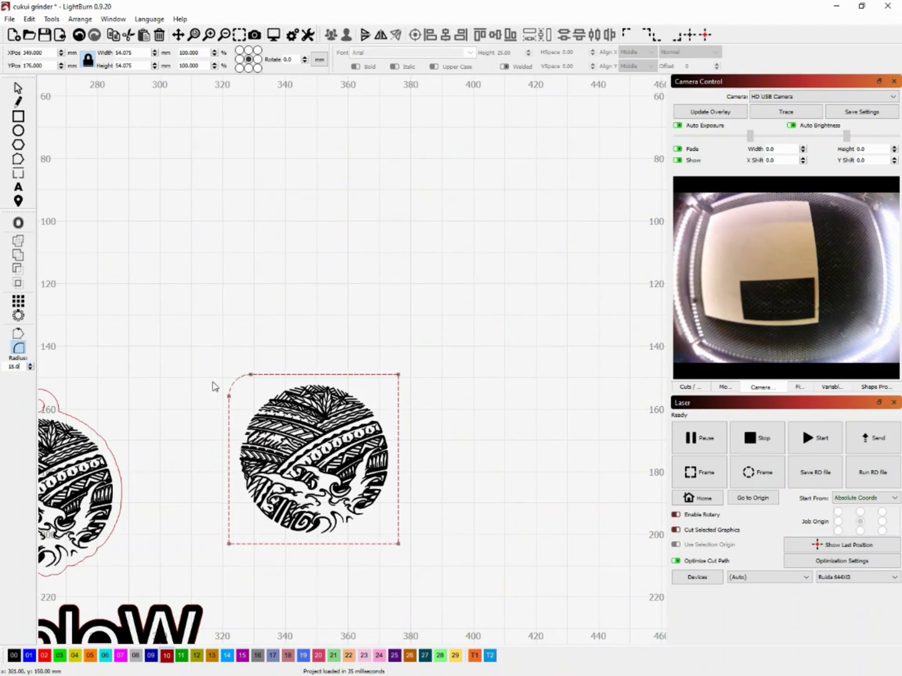
click(397, 375)
Change the radius to 2, then 30, and round the bottom-right corner at radius 30.
scroll(386, 413, up, 2)
scroll(411, 386, down, 2)
scroll(203, 363, up, 3)
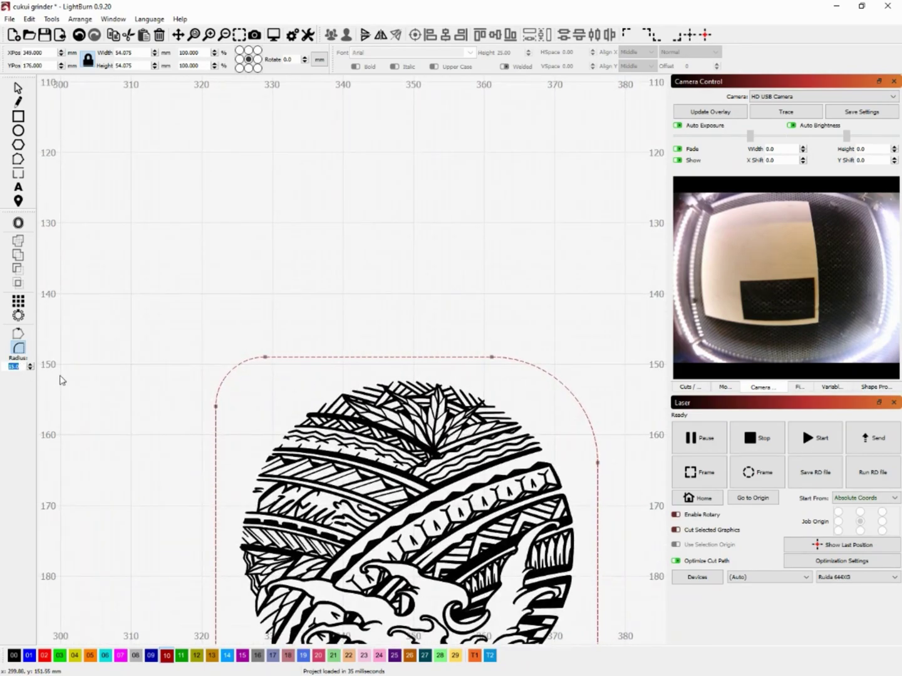
text(2)
scroll(173, 362, down, 2)
scroll(192, 574, up, 1)
scroll(192, 573, up, 2)
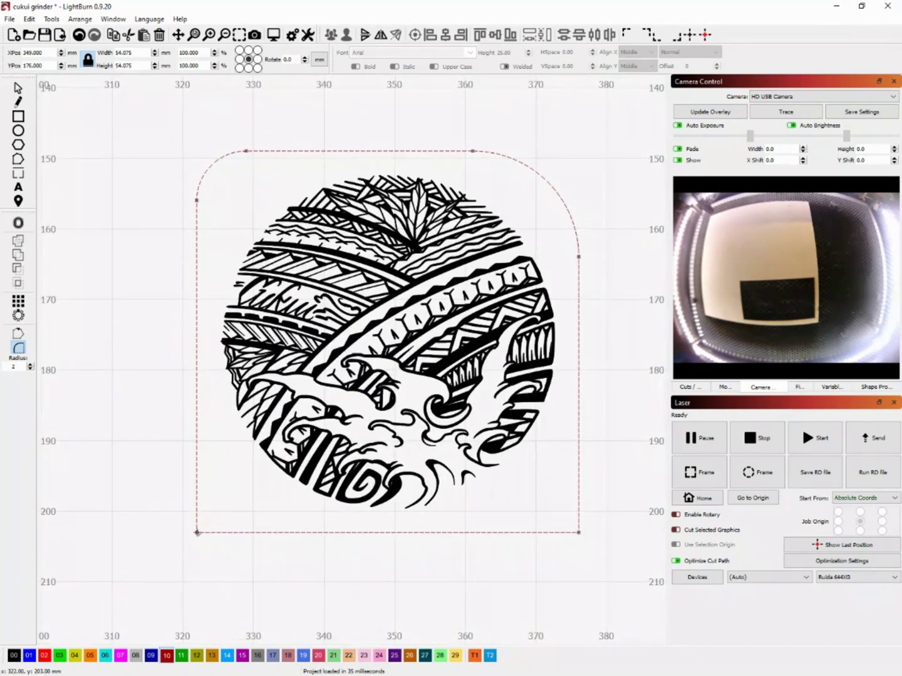
scroll(209, 542, up, 1)
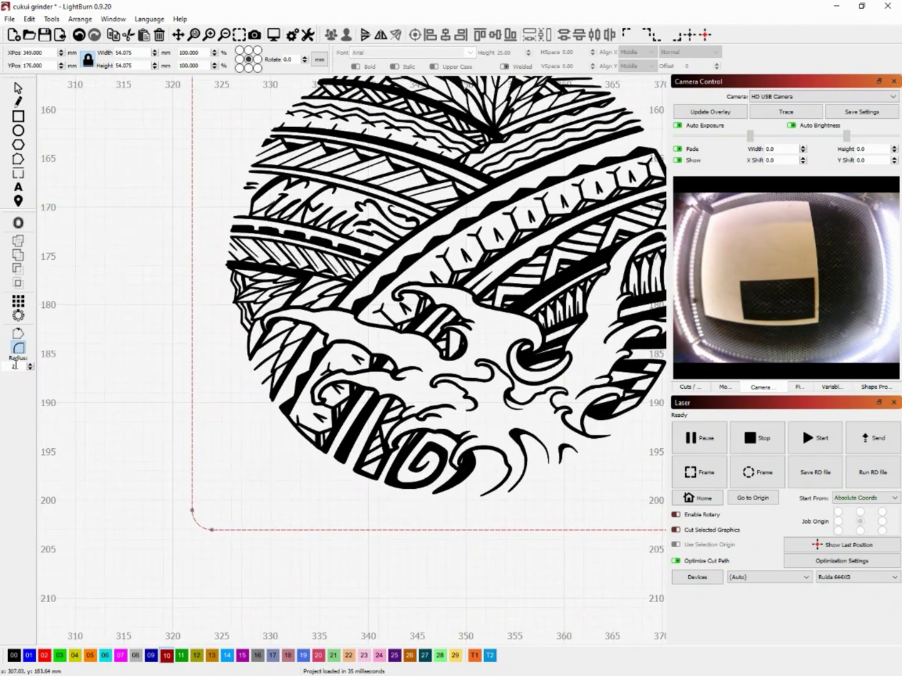
text(30)
scroll(406, 488, down, 3)
scroll(460, 518, up, 3)
click(453, 511)
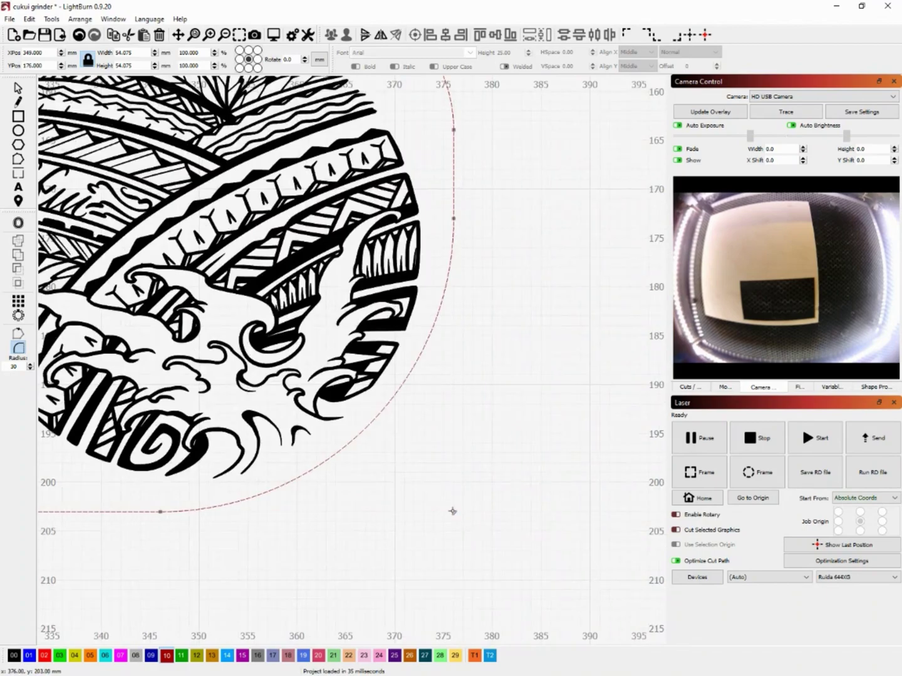
scroll(466, 507, down, 3)
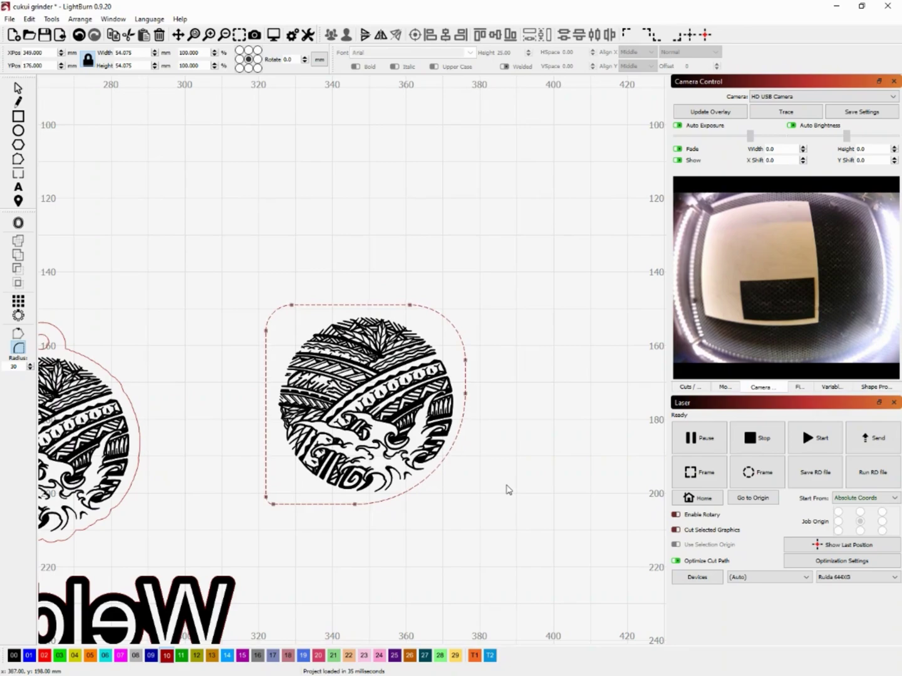
Draw a closed triangle above the rounded frame with the Line tool.
click(18, 88)
click(39, 330)
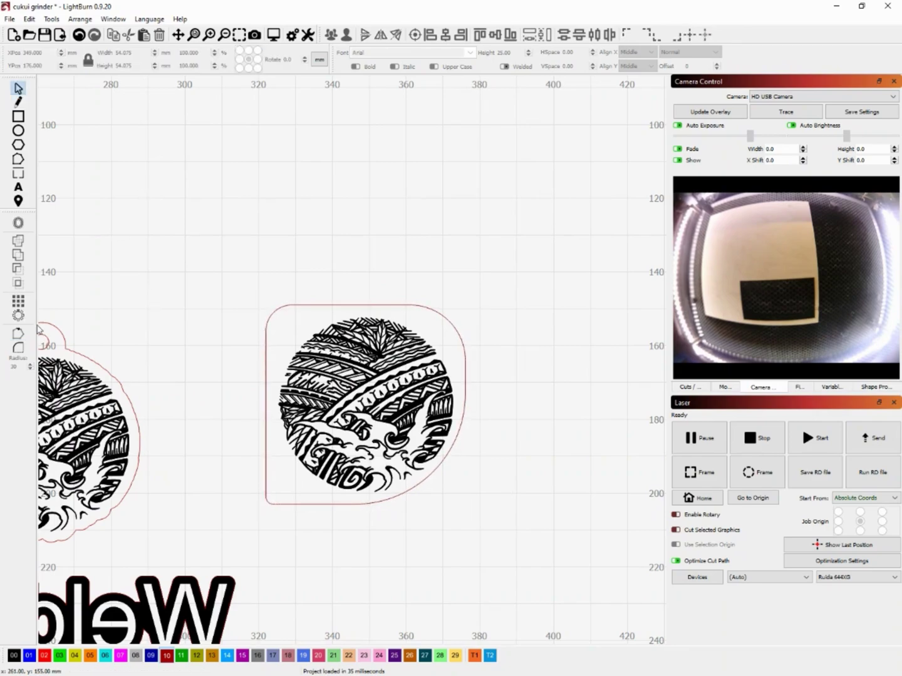
click(318, 305)
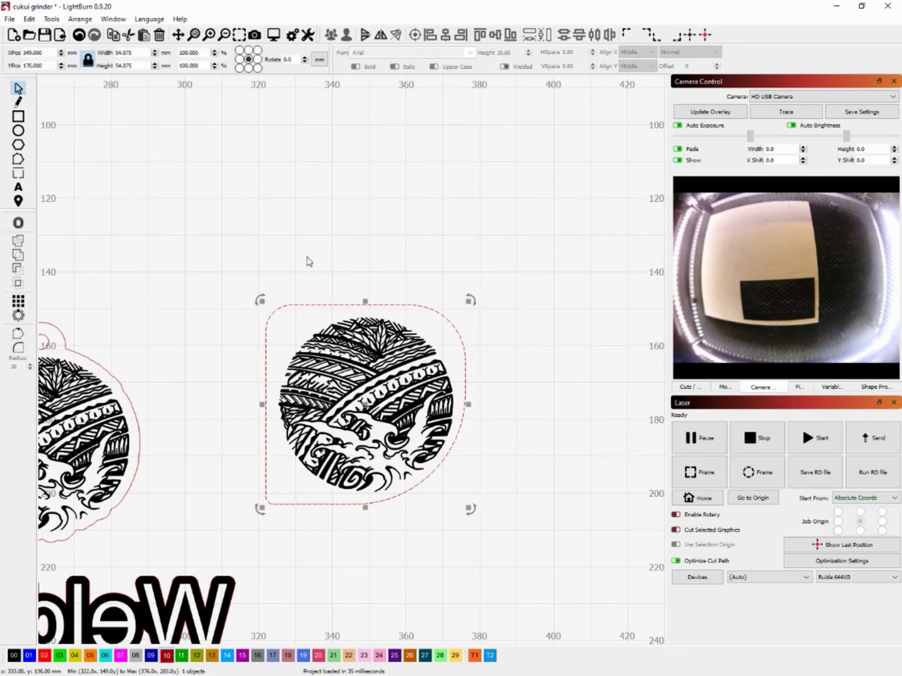
click(308, 259)
click(18, 102)
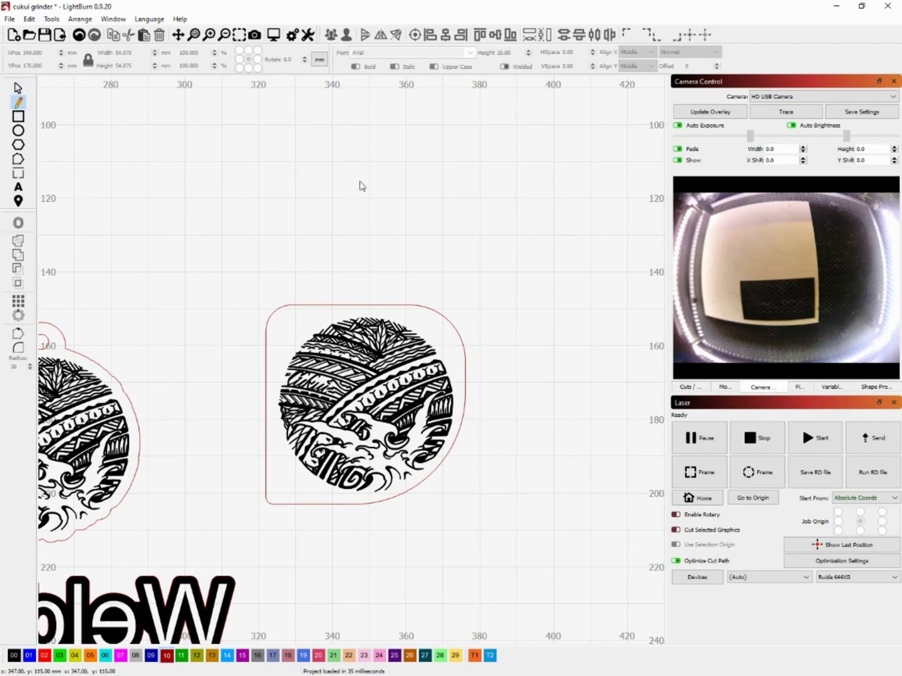
click(294, 162)
click(259, 235)
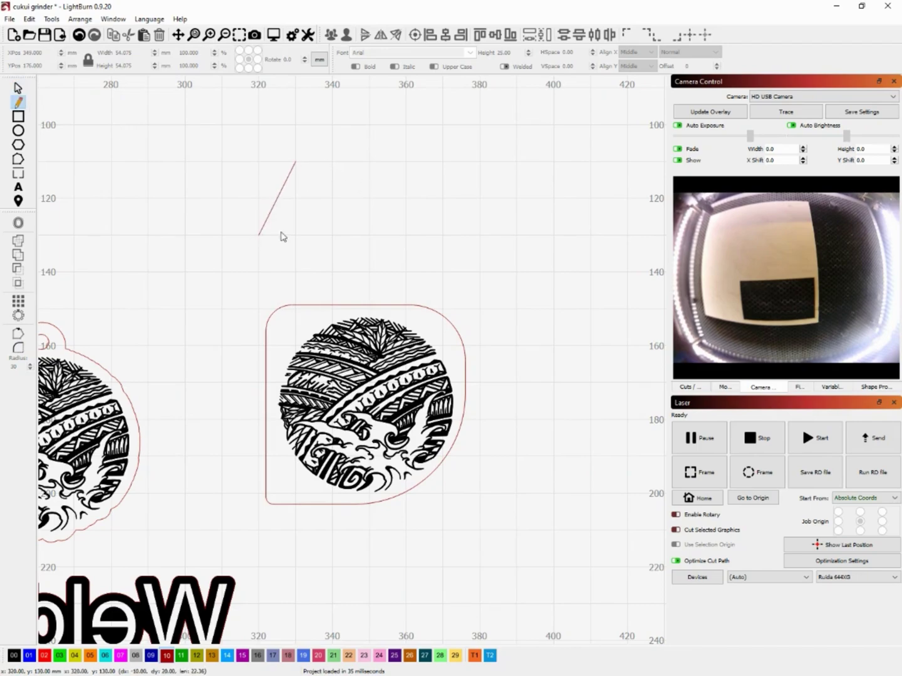
click(332, 236)
click(295, 163)
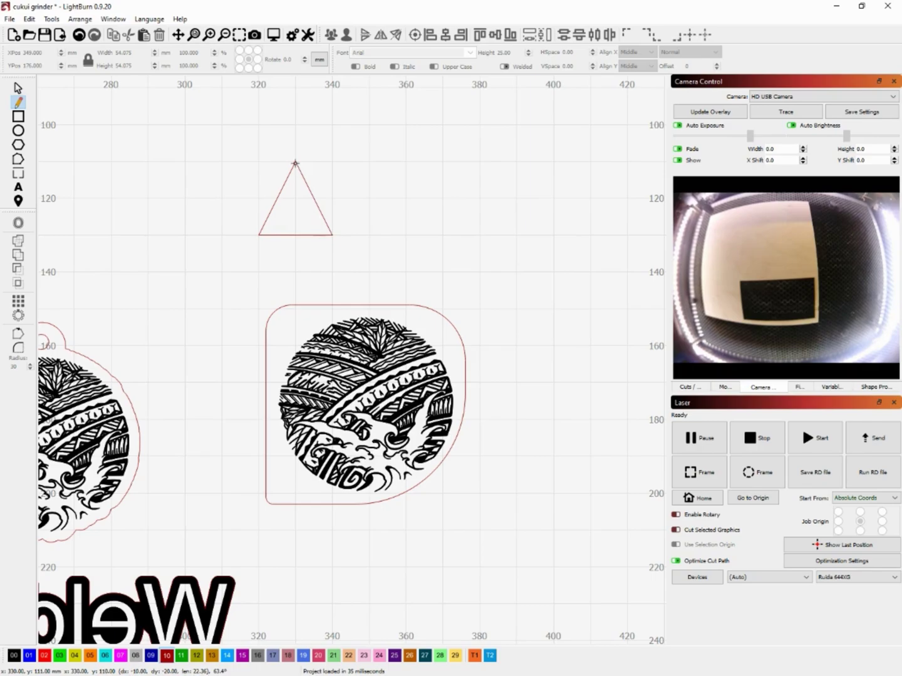
click(18, 88)
Round the triangle's bottom corners with a radius of 3, nudged up by one.
scroll(208, 134, up, 4)
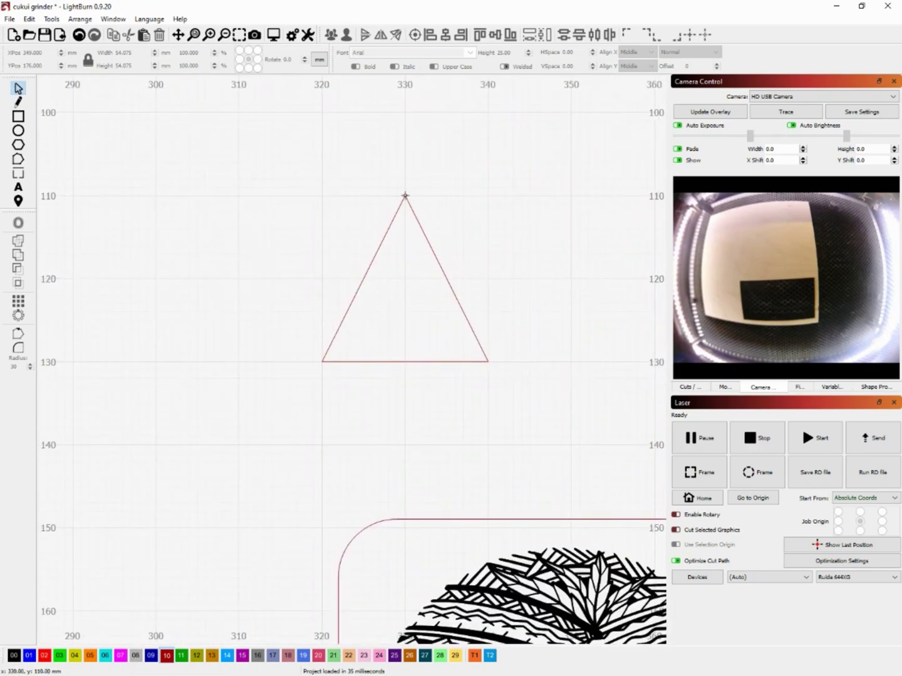
click(405, 196)
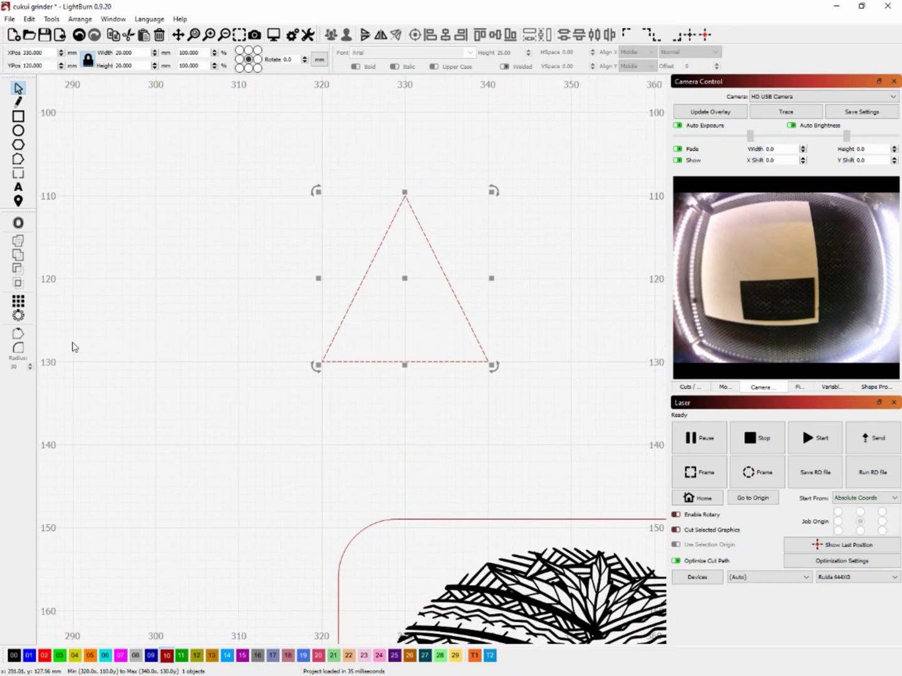
click(19, 349)
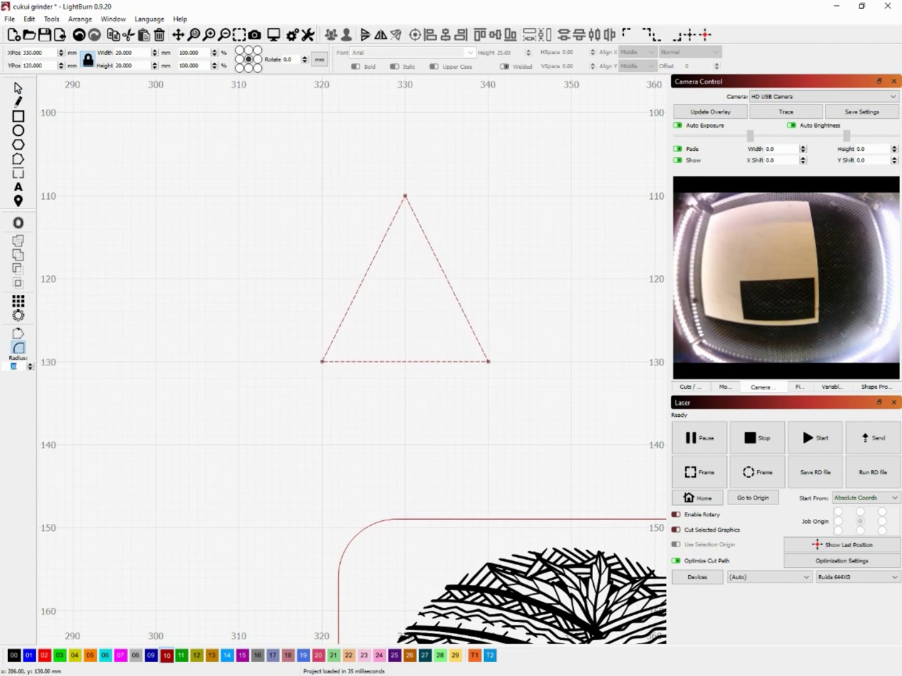
text(3)
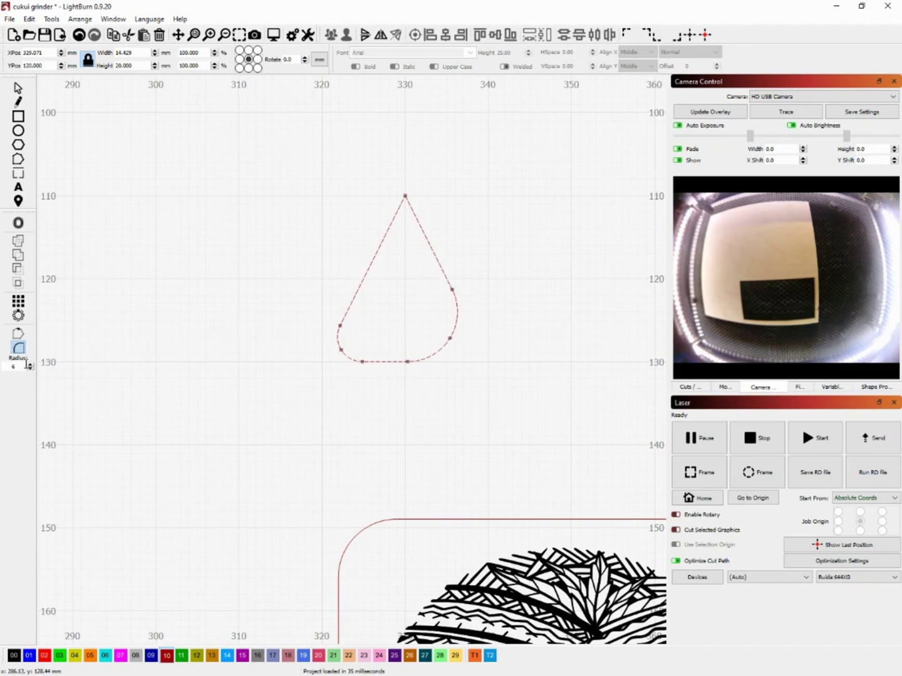
key(Up)
scroll(12, 370, down, 1)
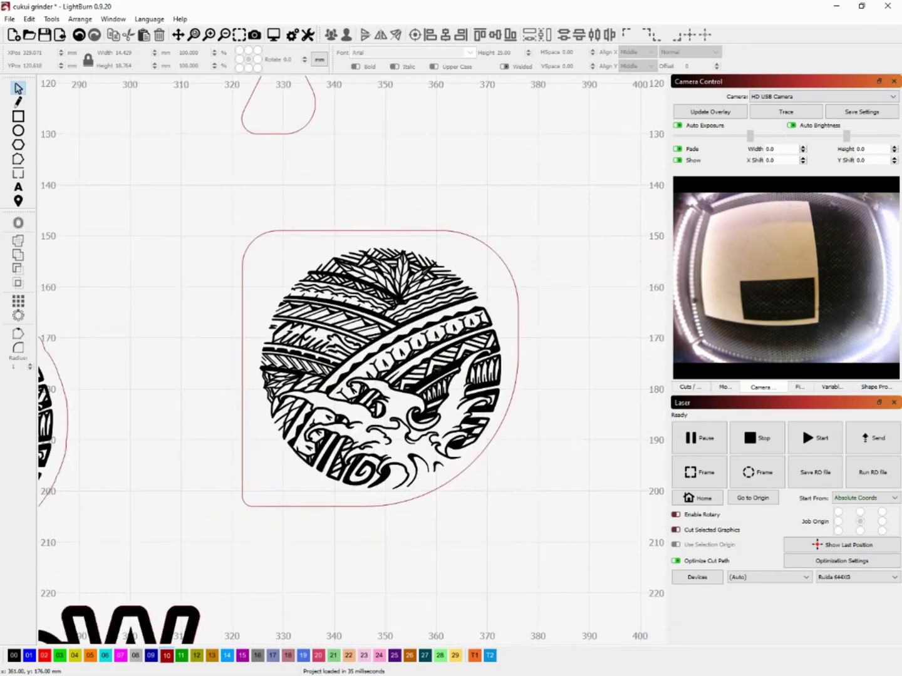
Move the circular artwork out of the tag and offset it outward by 5 mm.
click(369, 282)
drag(370, 282, 416, 422)
scroll(416, 422, up, 5)
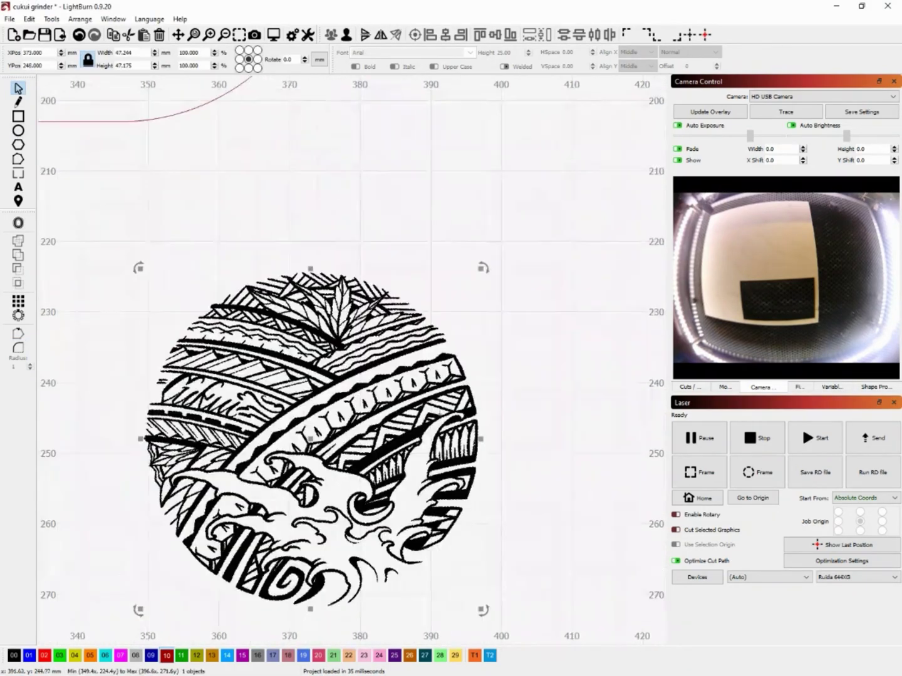
click(18, 223)
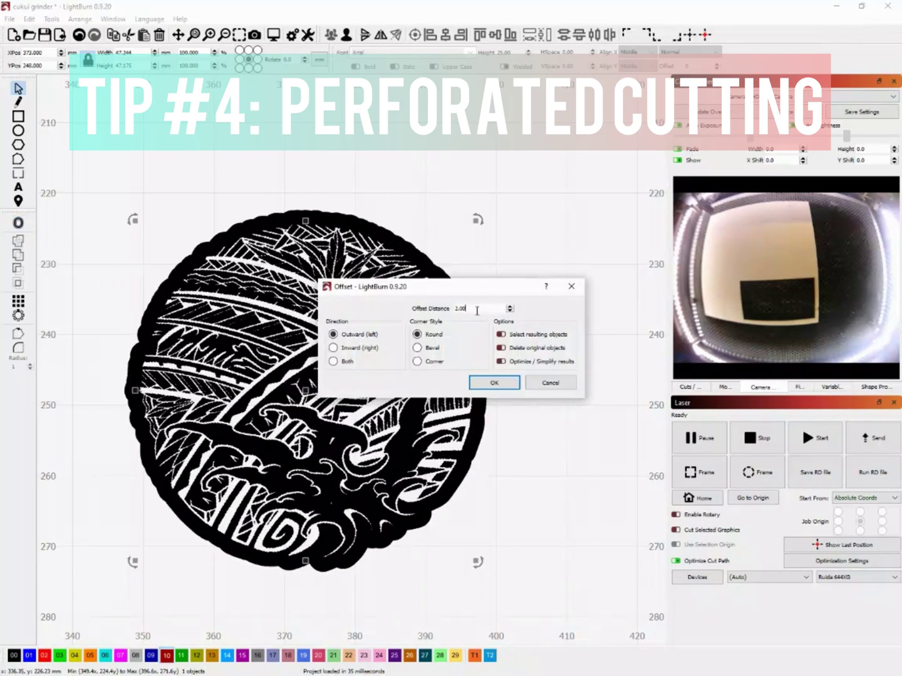
drag(467, 308, 408, 309)
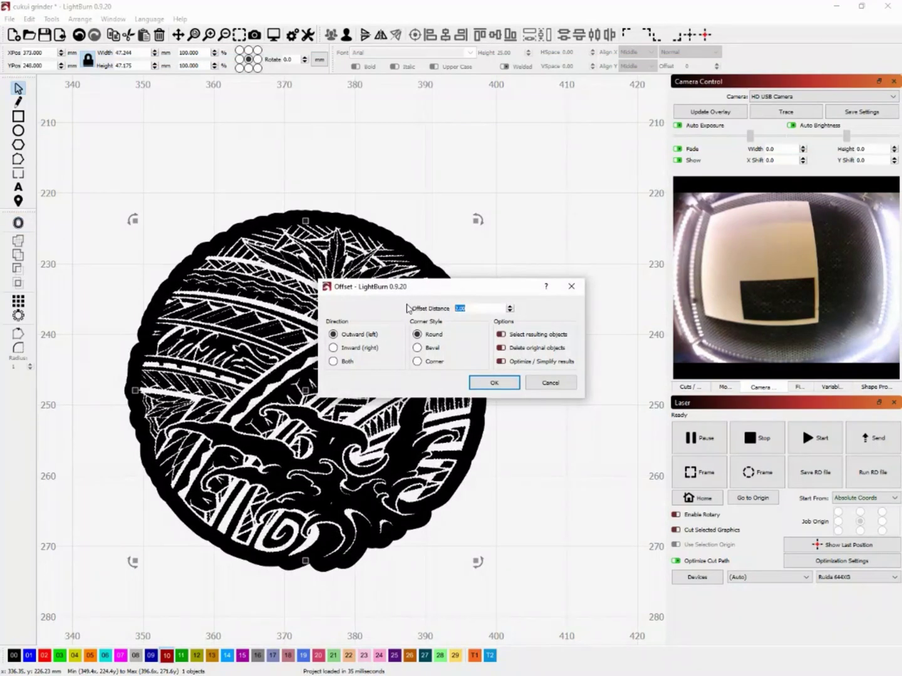
text(5)
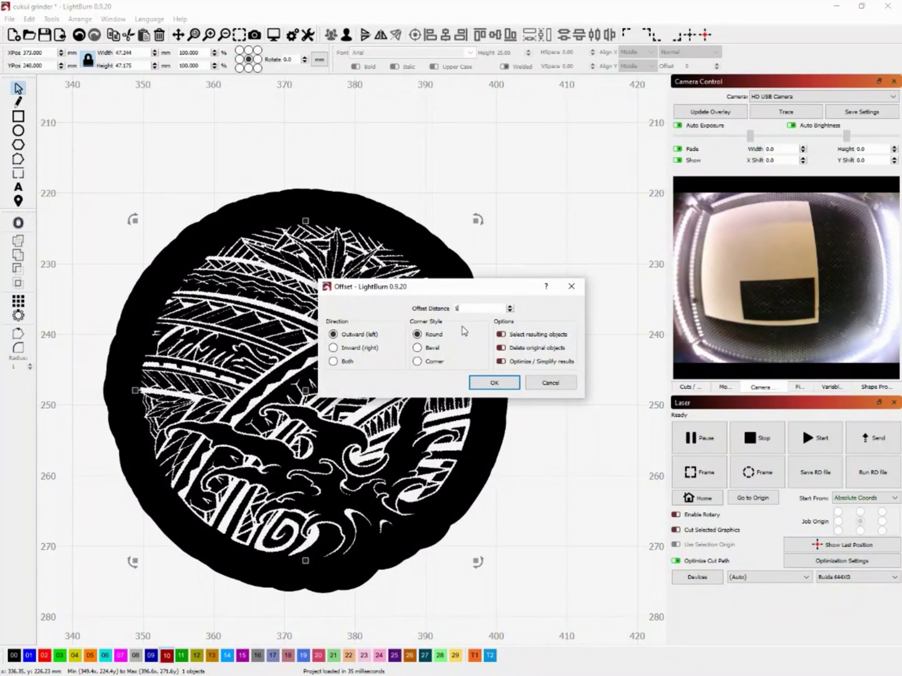
click(498, 383)
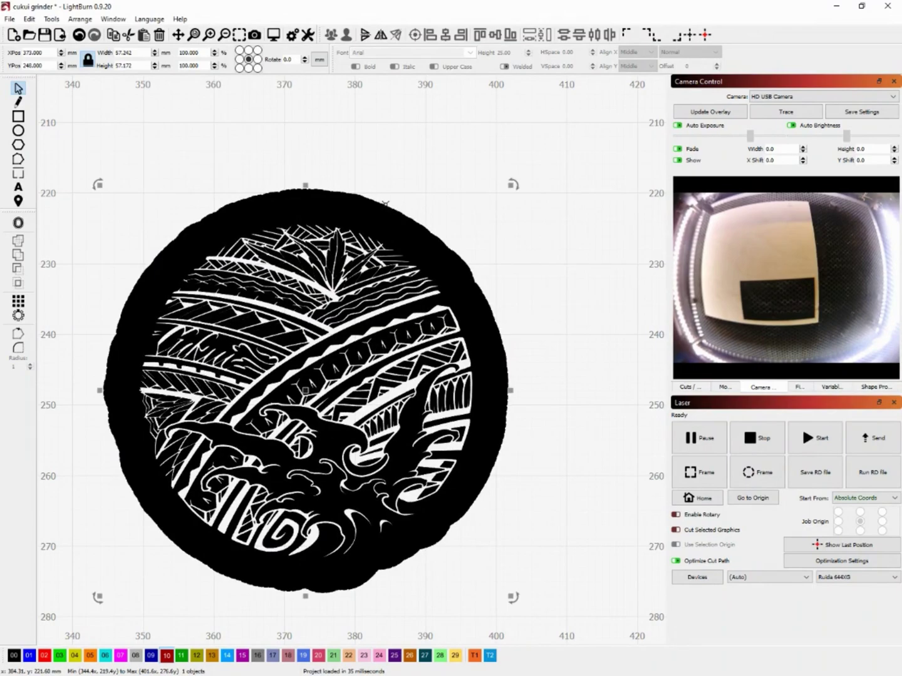
Put the offset outline on red cut layer 10 and open layer C10's cut settings.
click(167, 655)
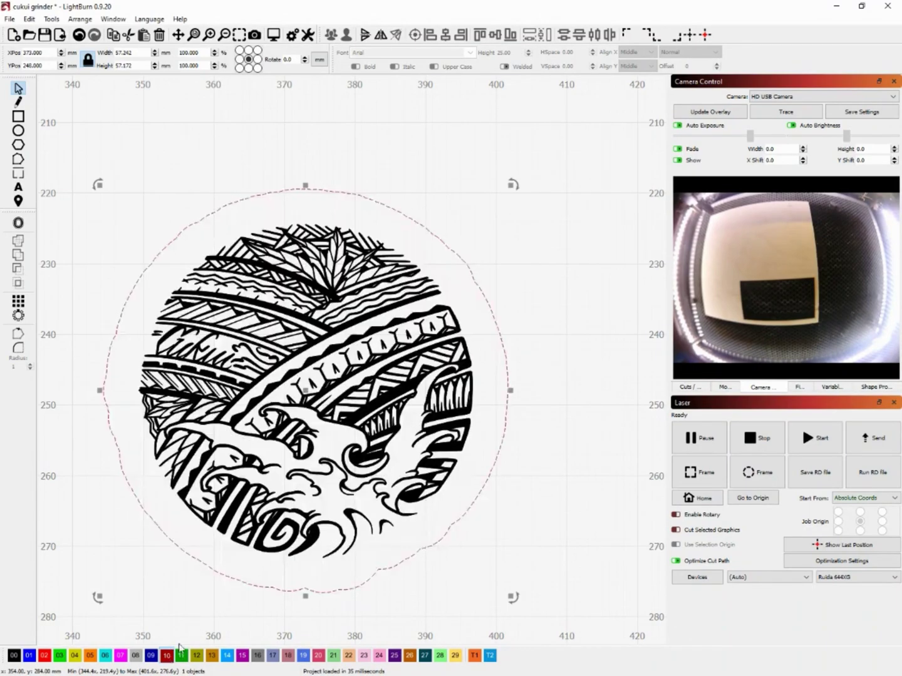
scroll(451, 431, down, 2)
scroll(451, 431, up, 3)
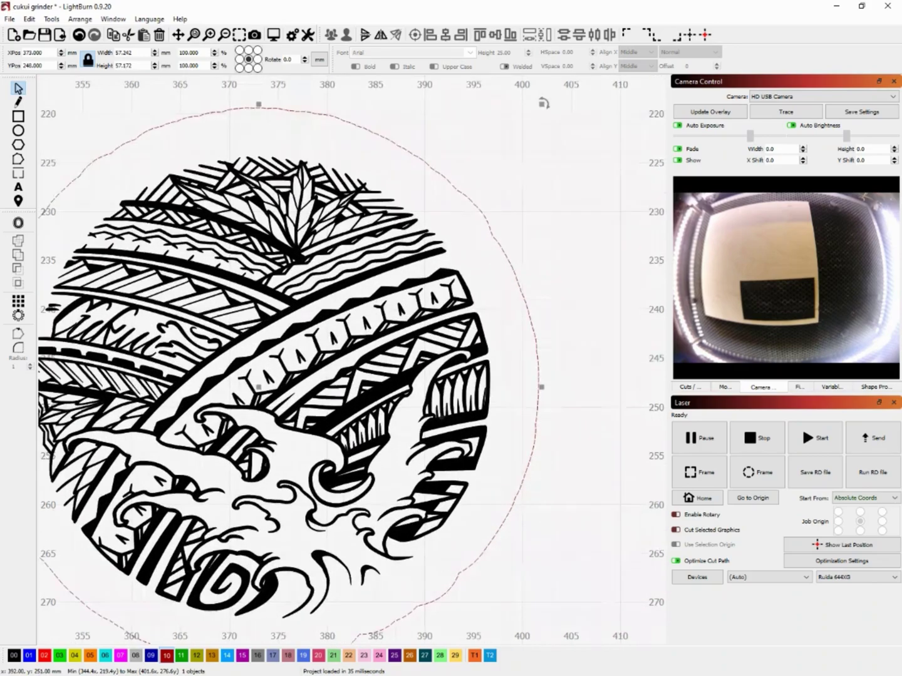
scroll(474, 394, down, 2)
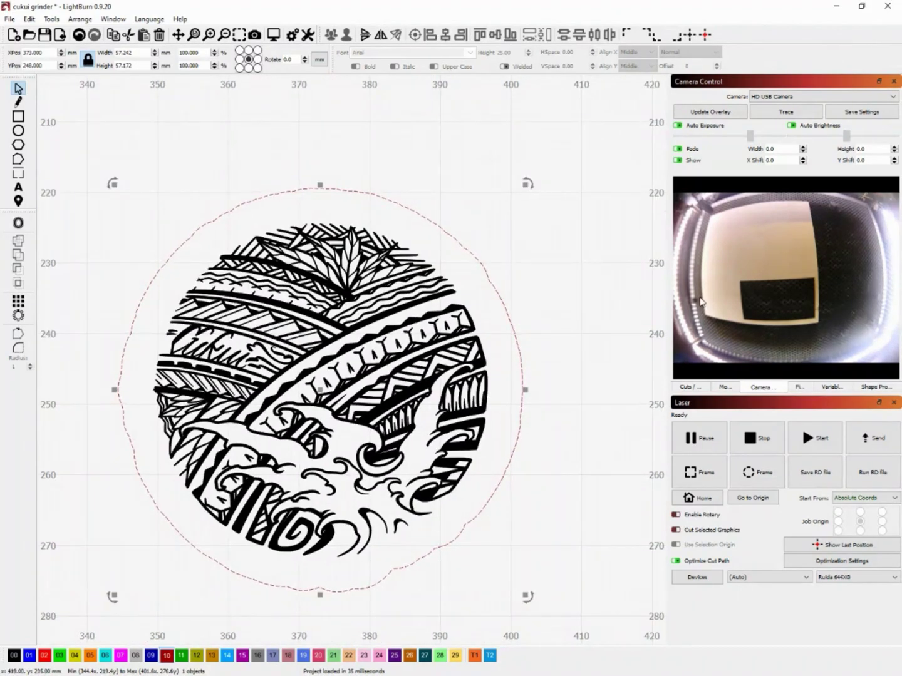
click(700, 387)
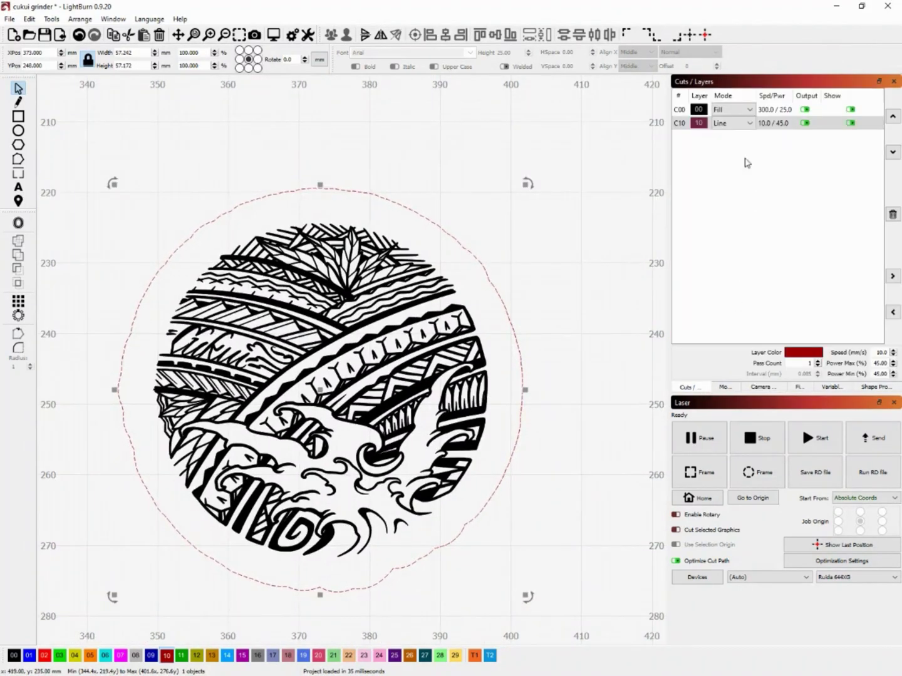
double_click(782, 127)
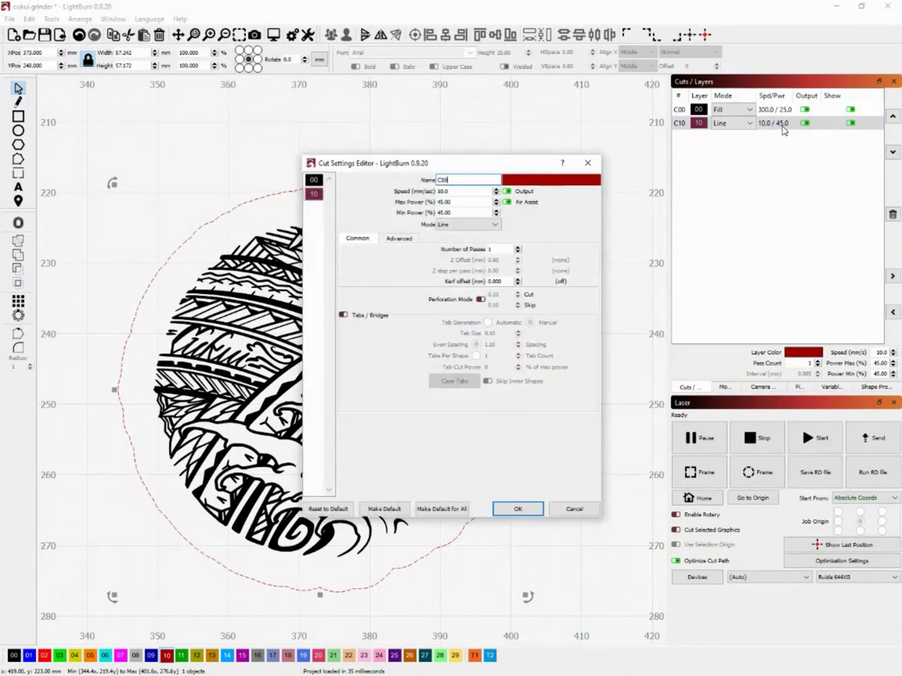
Enable perforation mode on layer C10 with 5.00 mm cut and 0.10 mm skip.
click(481, 300)
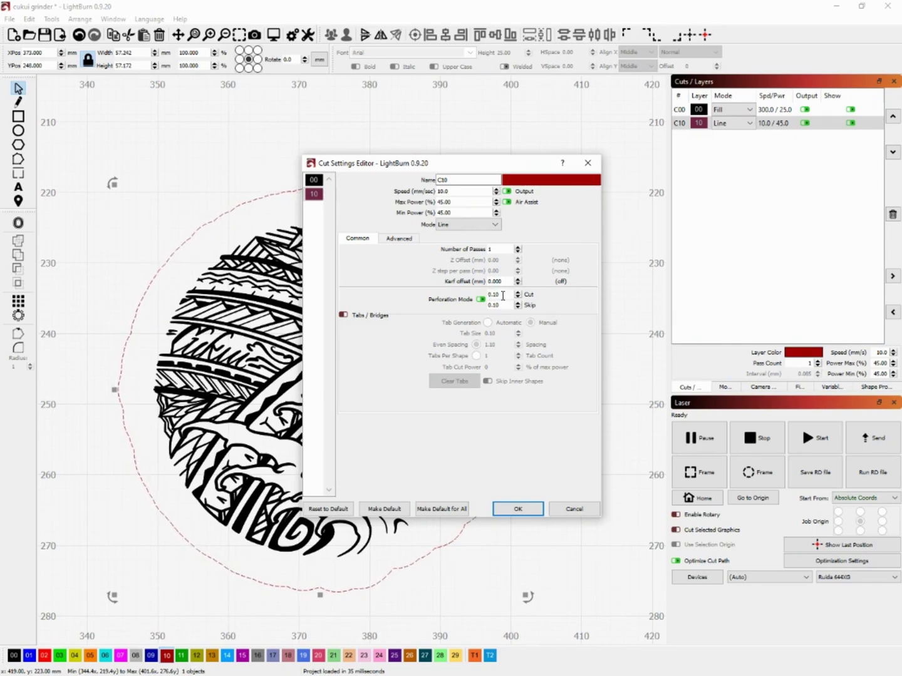
drag(508, 296, 480, 298)
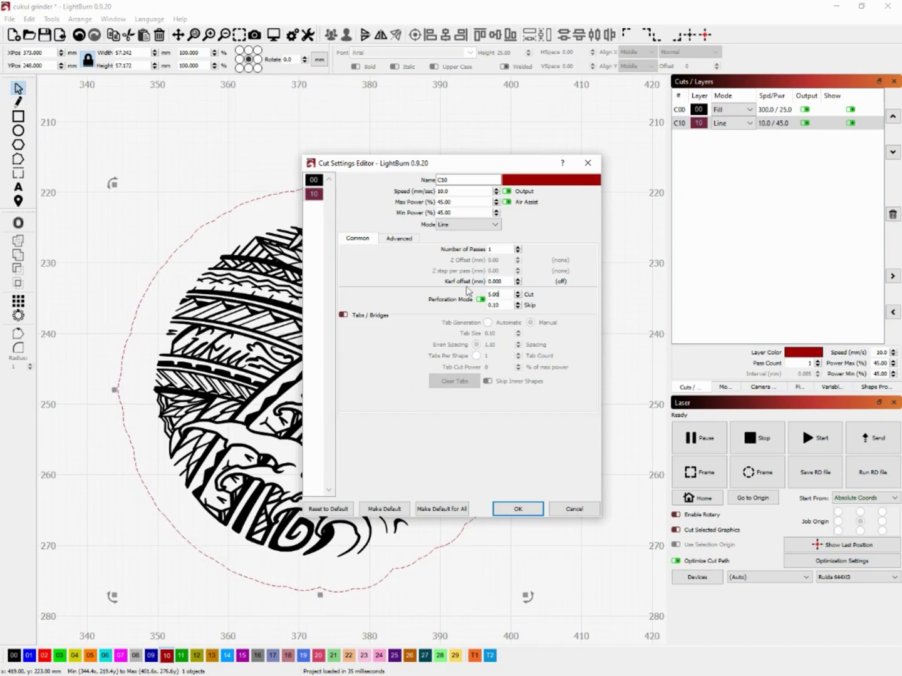
click(517, 509)
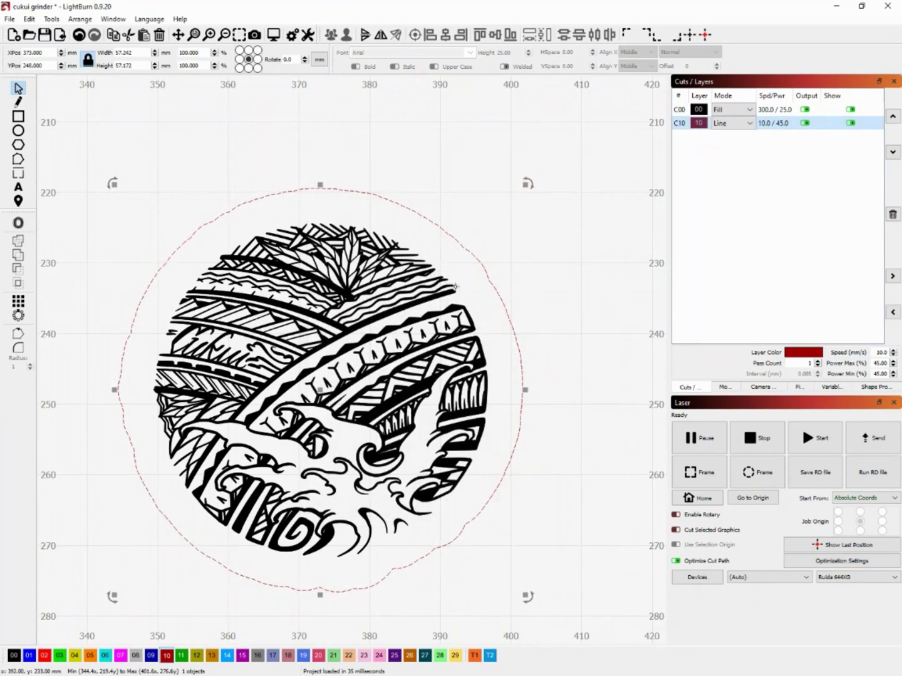
drag(609, 124, 107, 670)
right_click(228, 446)
click(332, 624)
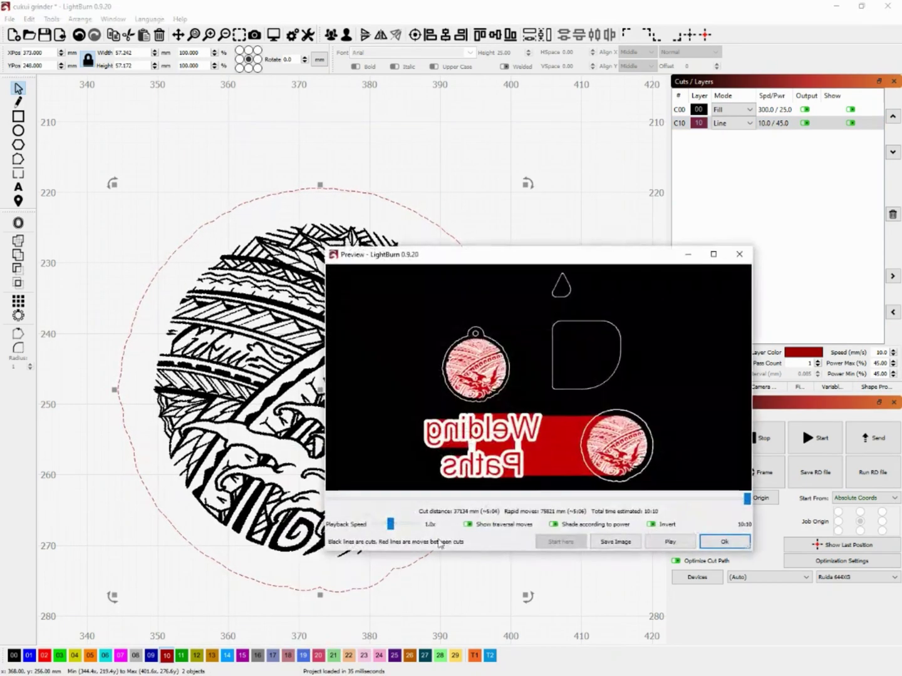
scroll(469, 362, up, 1)
scroll(592, 384, down, 2)
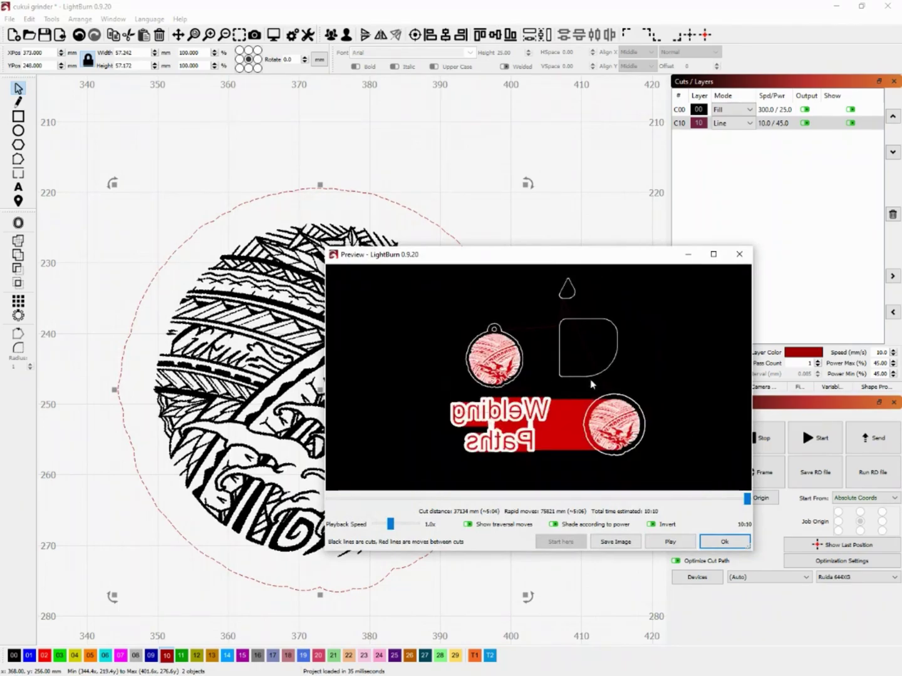
scroll(626, 431, up, 5)
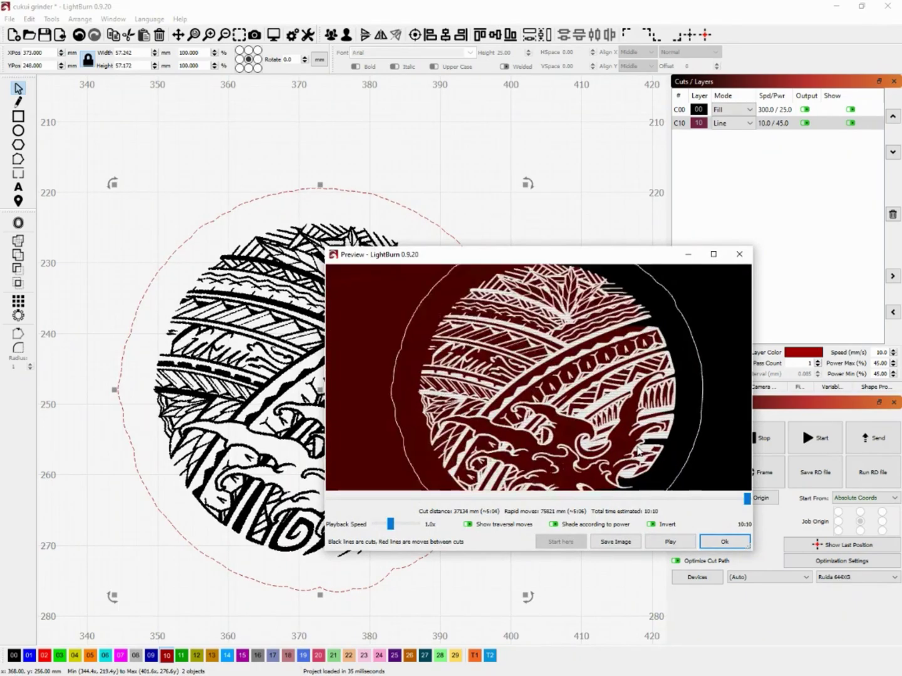
scroll(413, 447, down, 3)
scroll(412, 442, up, 6)
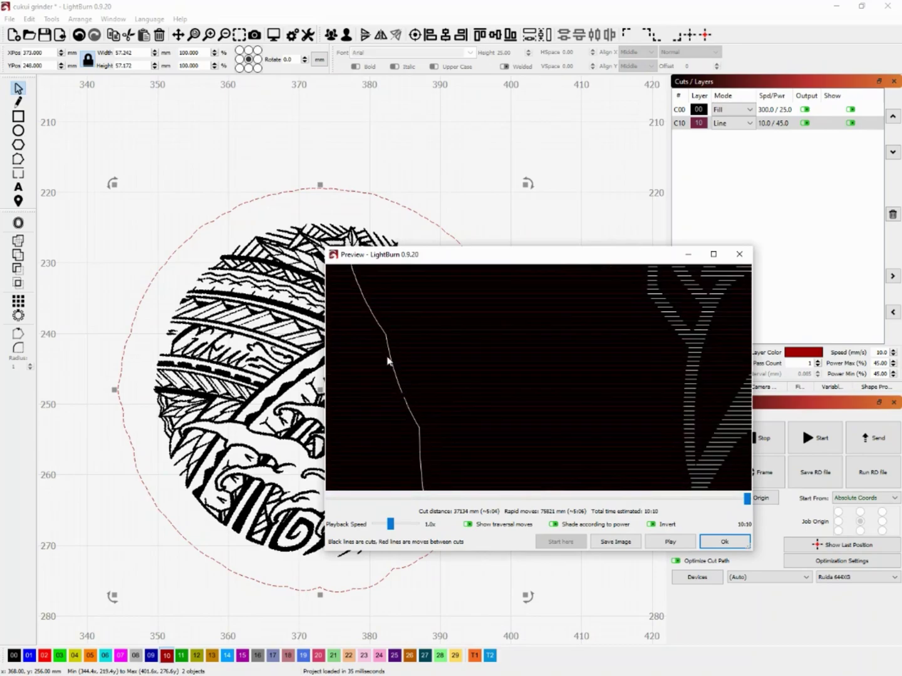
scroll(389, 369, down, 2)
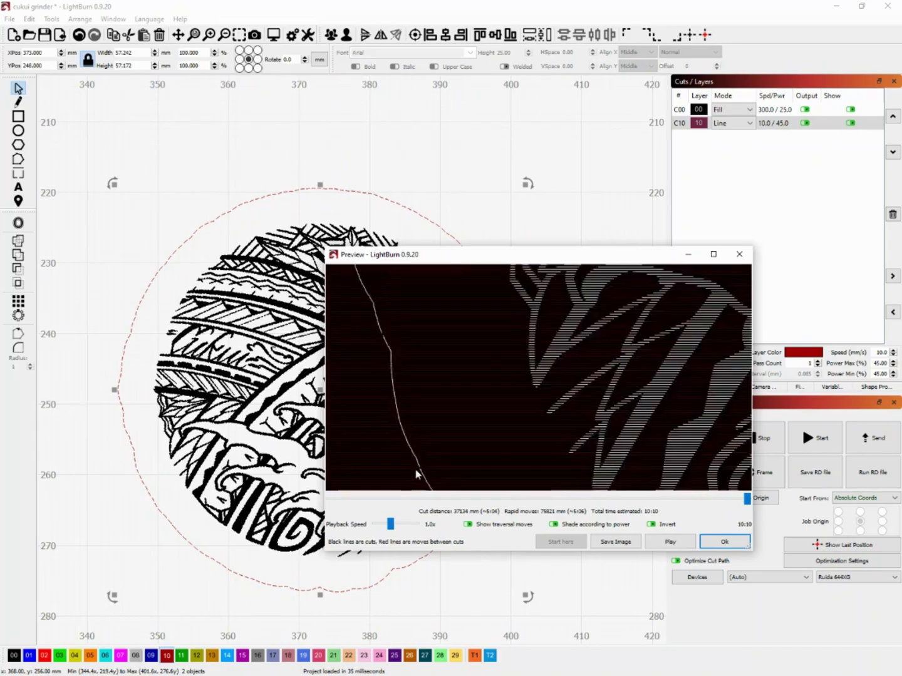
scroll(417, 474, up, 3)
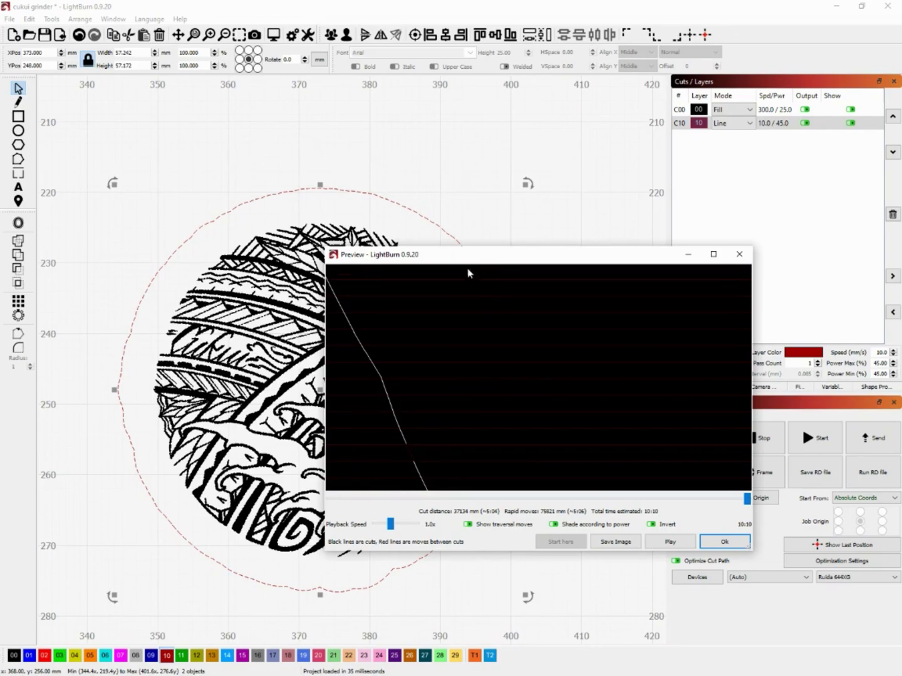
drag(468, 273, 403, 187)
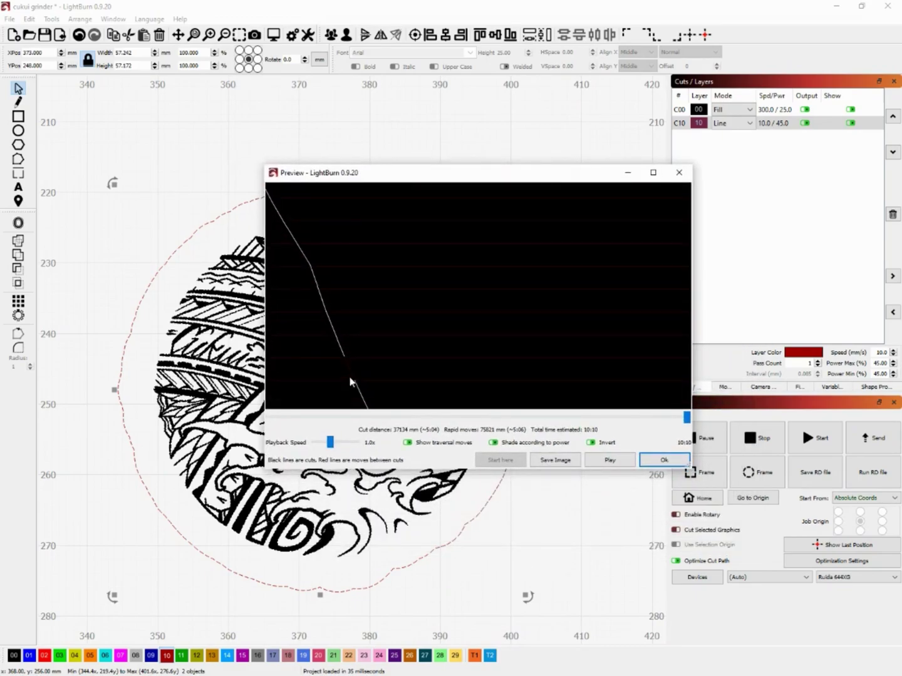
scroll(351, 350, down, 6)
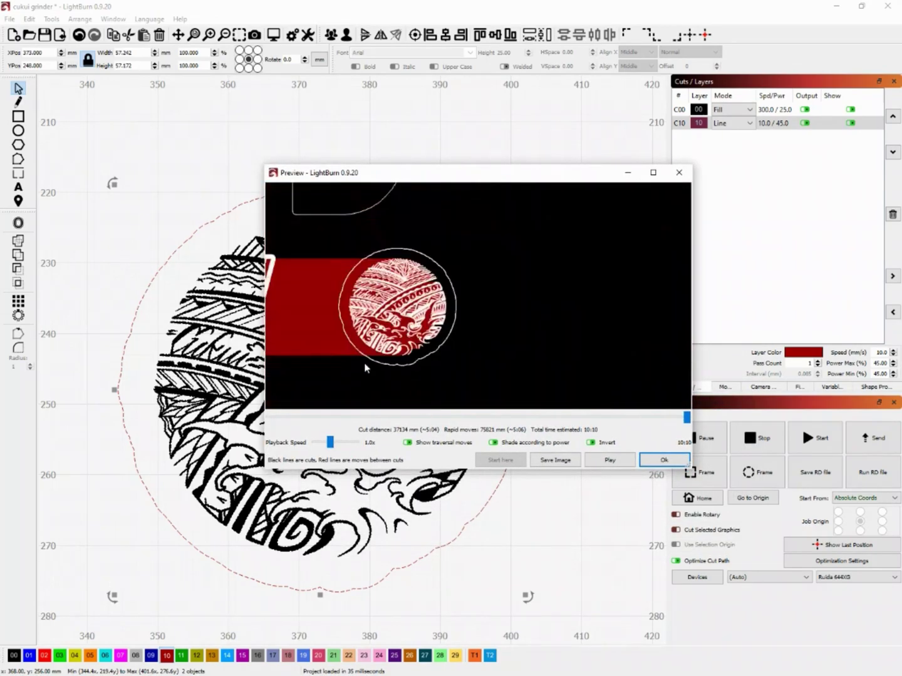
scroll(366, 369, up, 6)
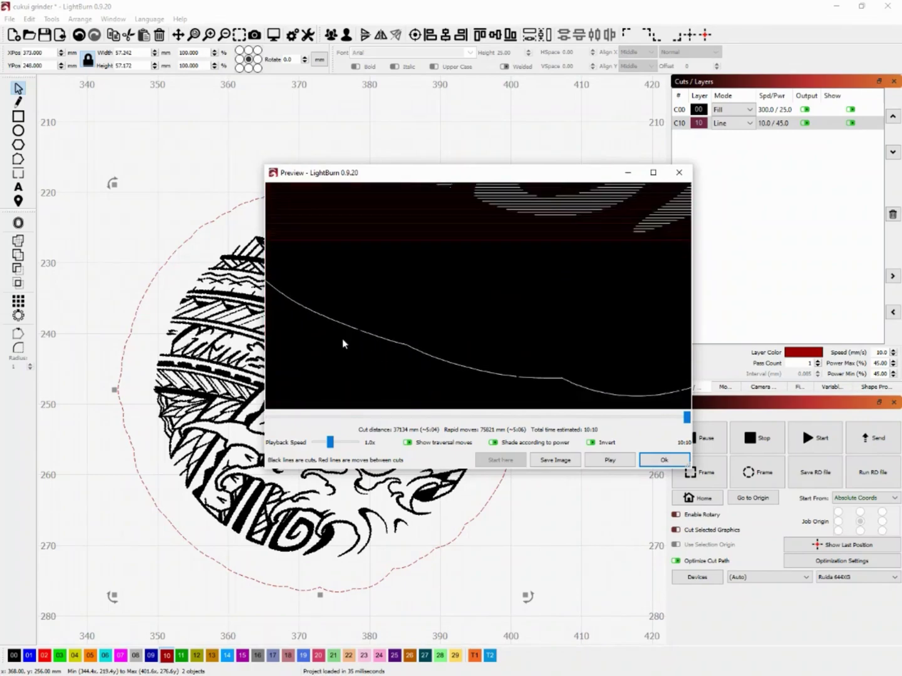
scroll(351, 339, up, 1)
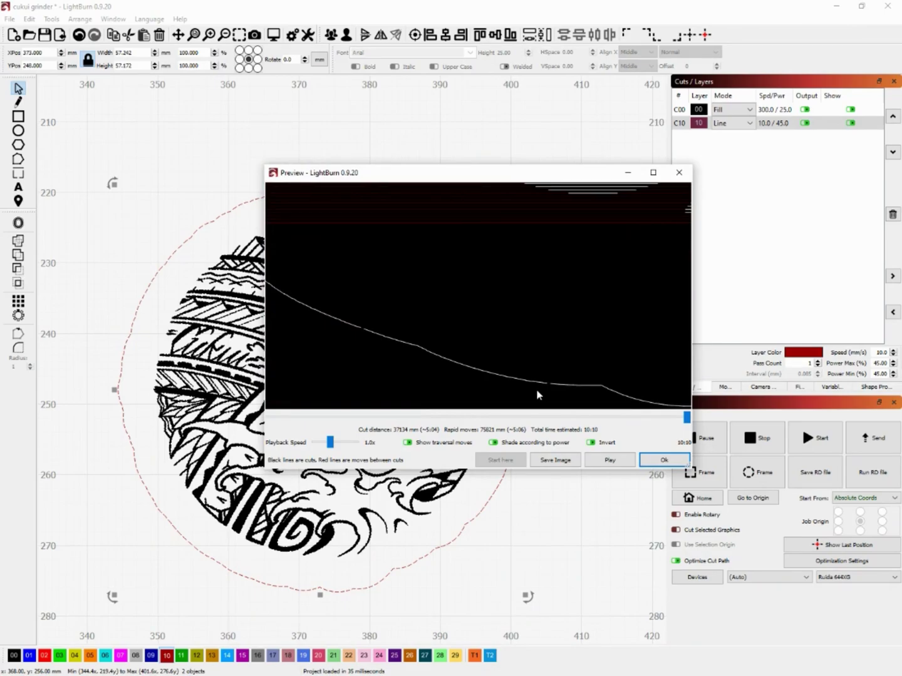
click(678, 173)
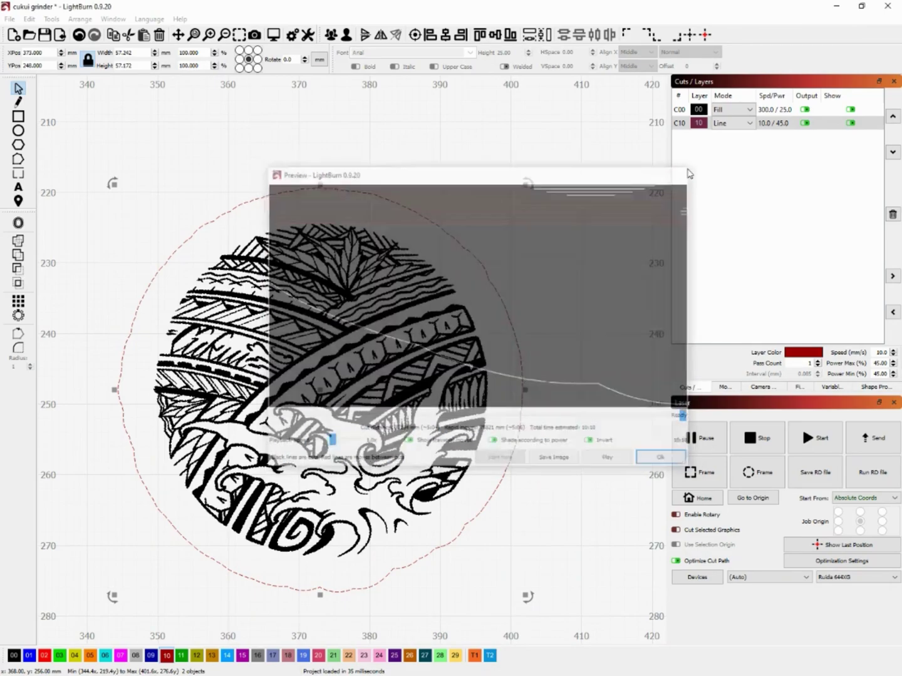
scroll(604, 393, down, 2)
Preview the job from the canvas menu to read the 10:10 estimated time, then close it.
scroll(539, 316, down, 5)
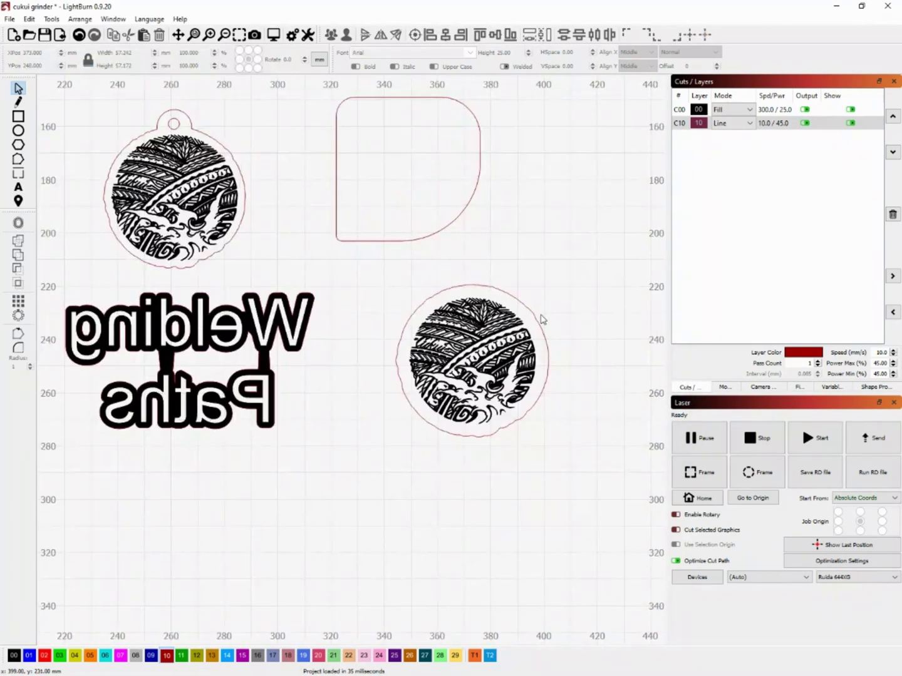
scroll(440, 214, up, 3)
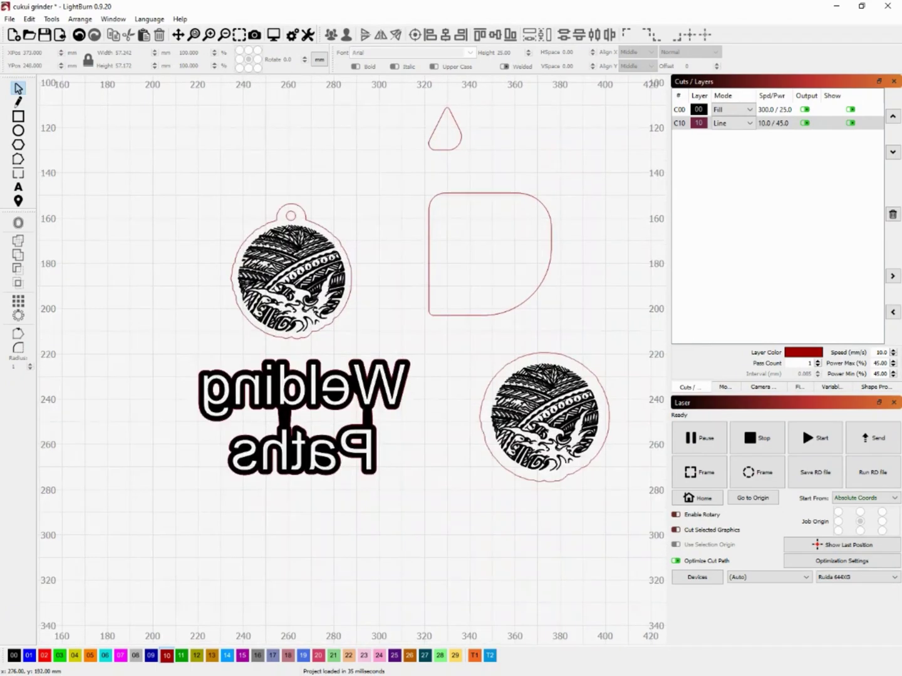
right_click(290, 278)
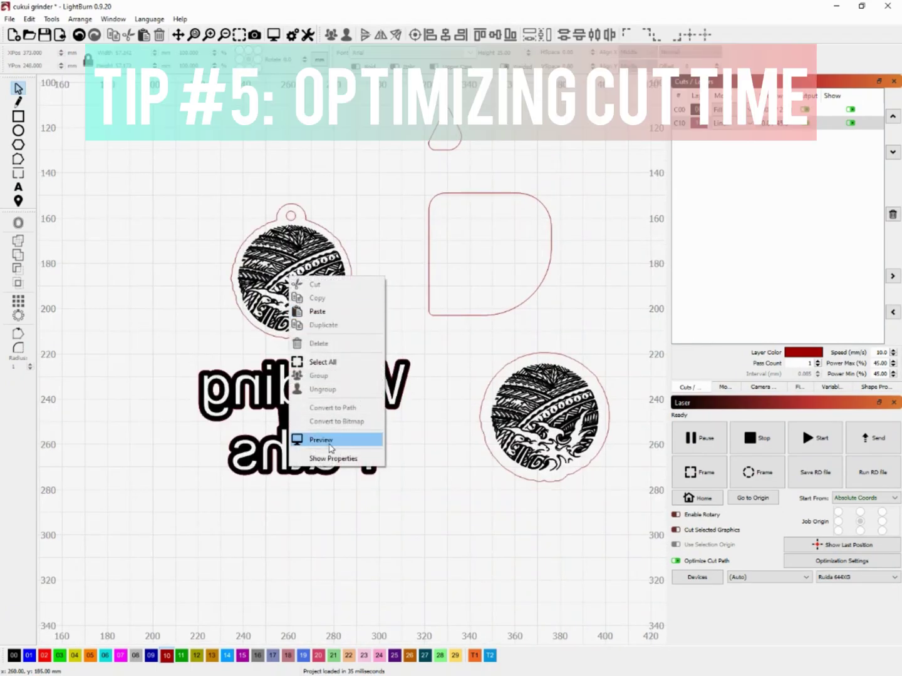
click(321, 440)
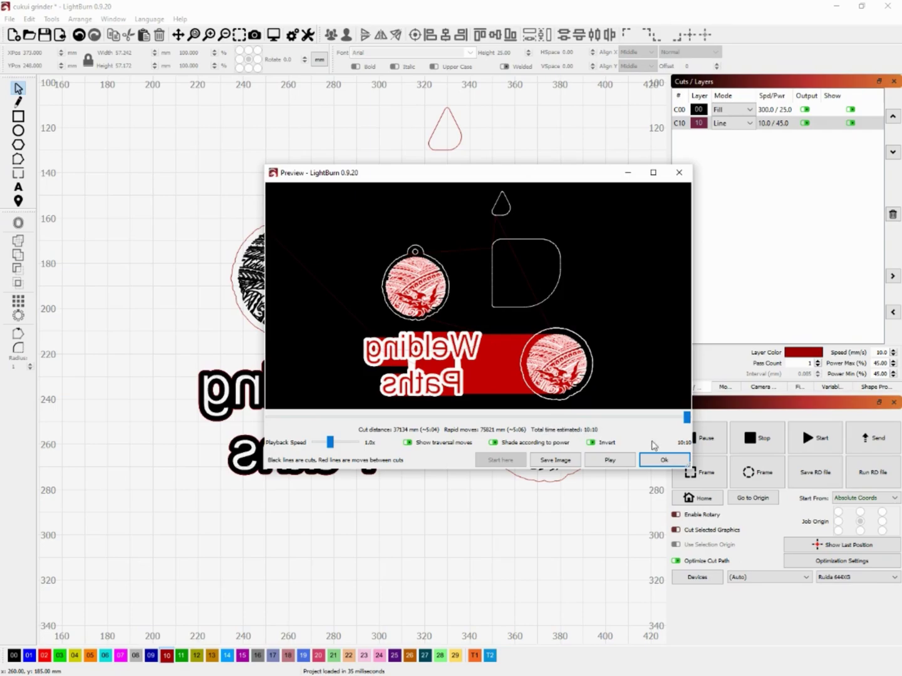
click(679, 173)
Set fill layer 00 to 'Fill groups together' and preview the new estimated time.
double_click(775, 112)
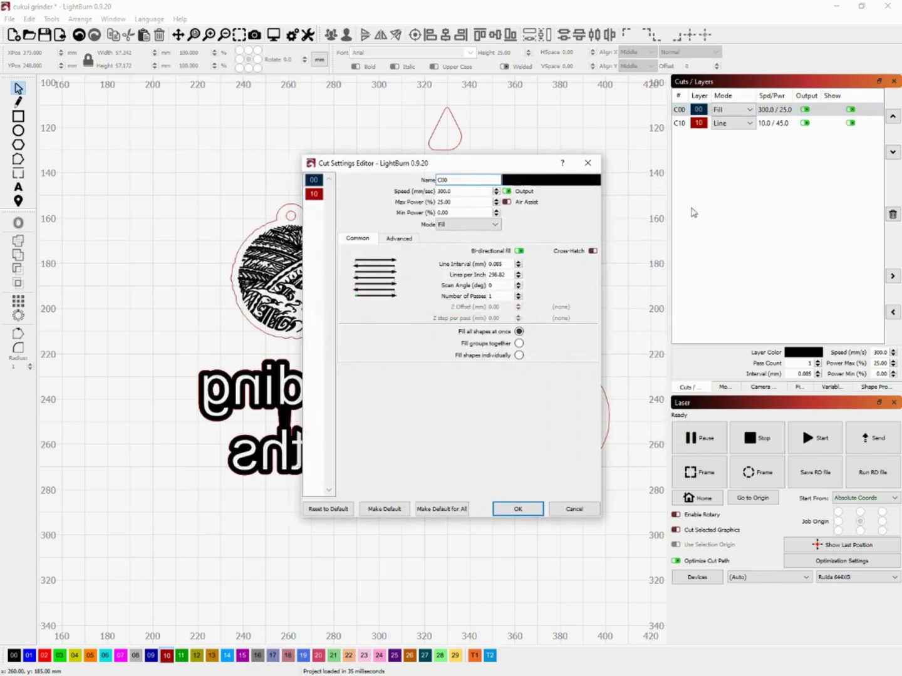
click(519, 343)
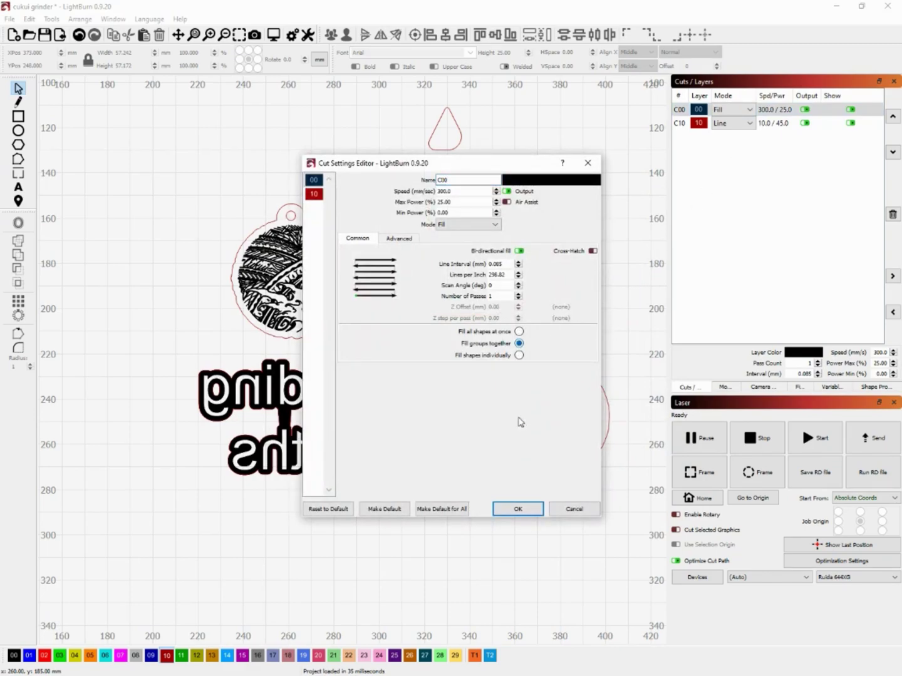
click(518, 508)
right_click(304, 281)
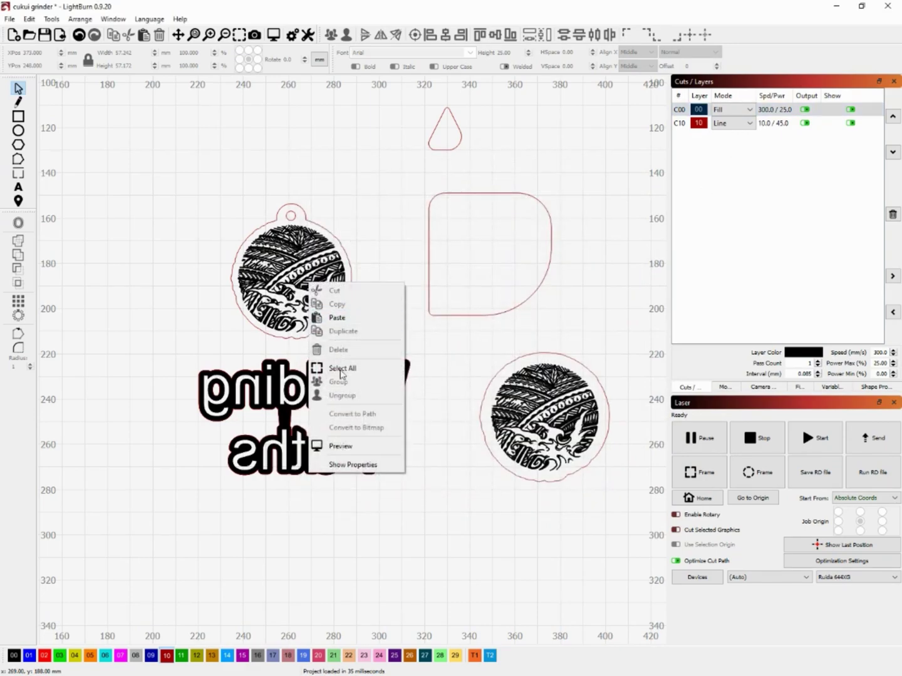
click(343, 446)
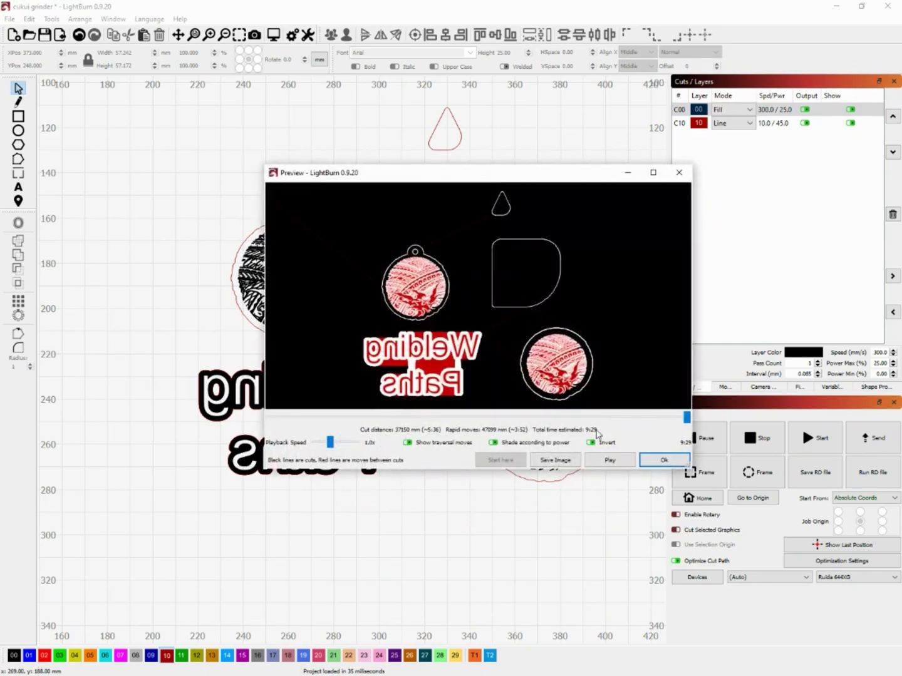
click(679, 173)
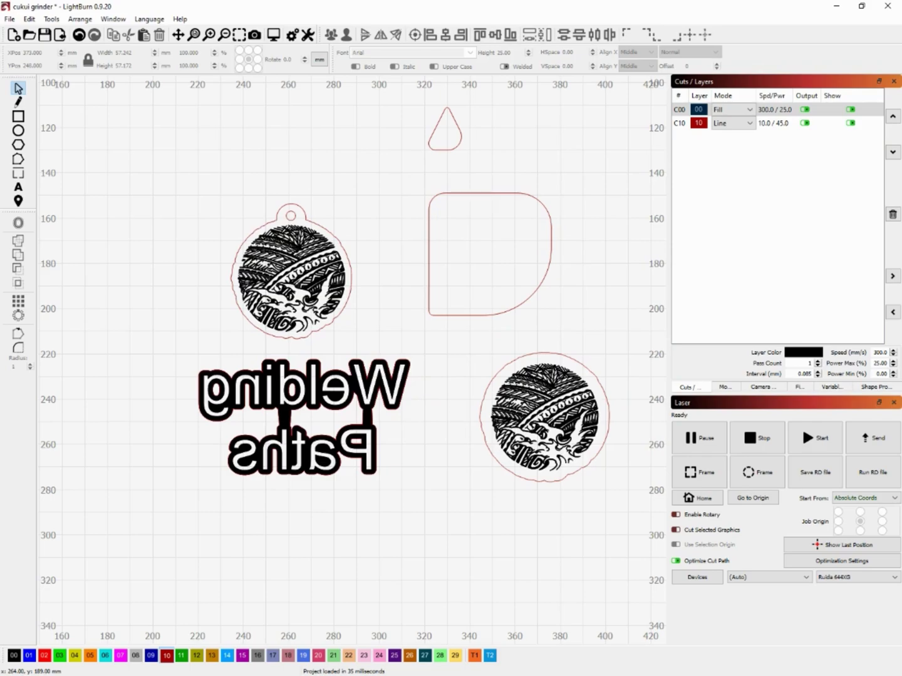
Re-check layer 00 settings and preview again, confirming the estimate dropped to 9:35.
right_click(296, 286)
click(344, 452)
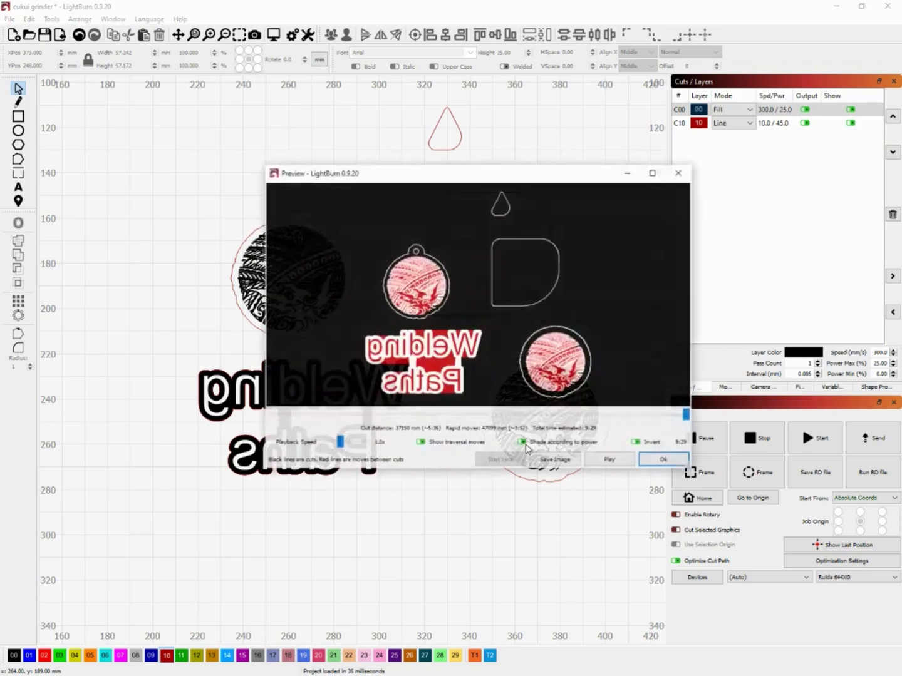
click(679, 172)
double_click(766, 110)
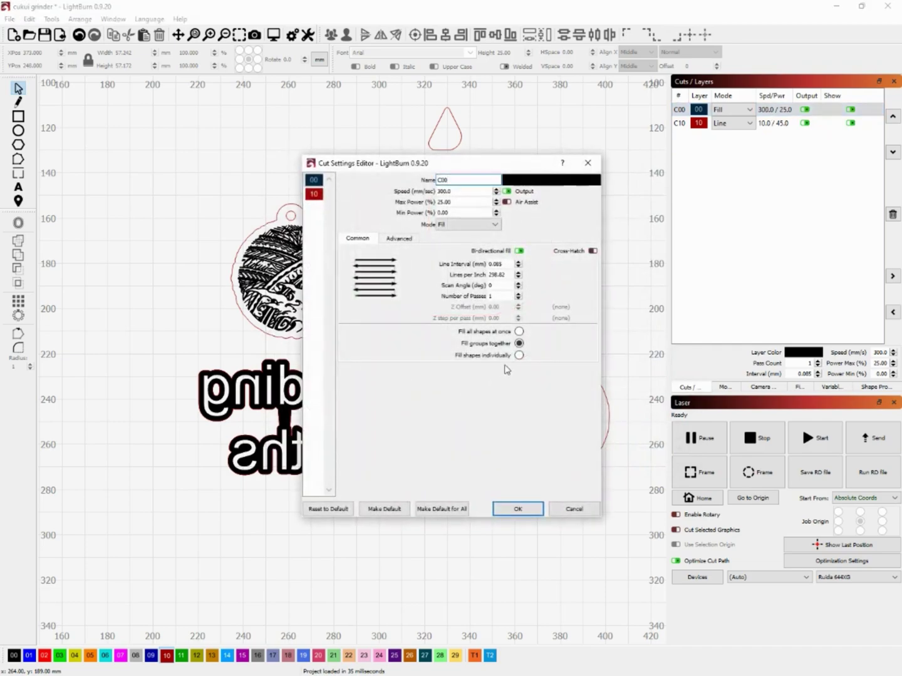
click(518, 508)
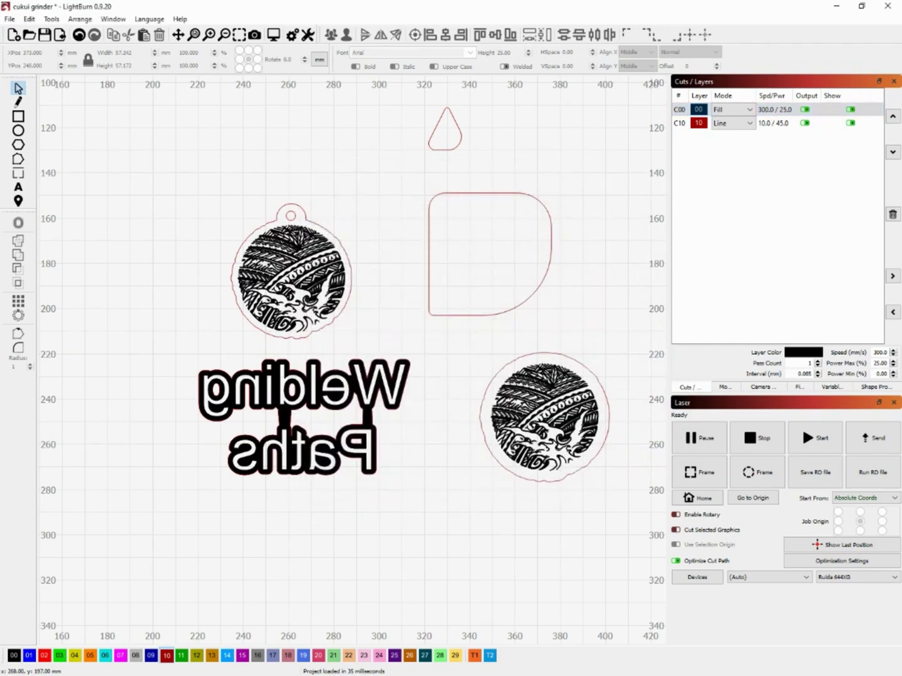
right_click(307, 302)
click(332, 463)
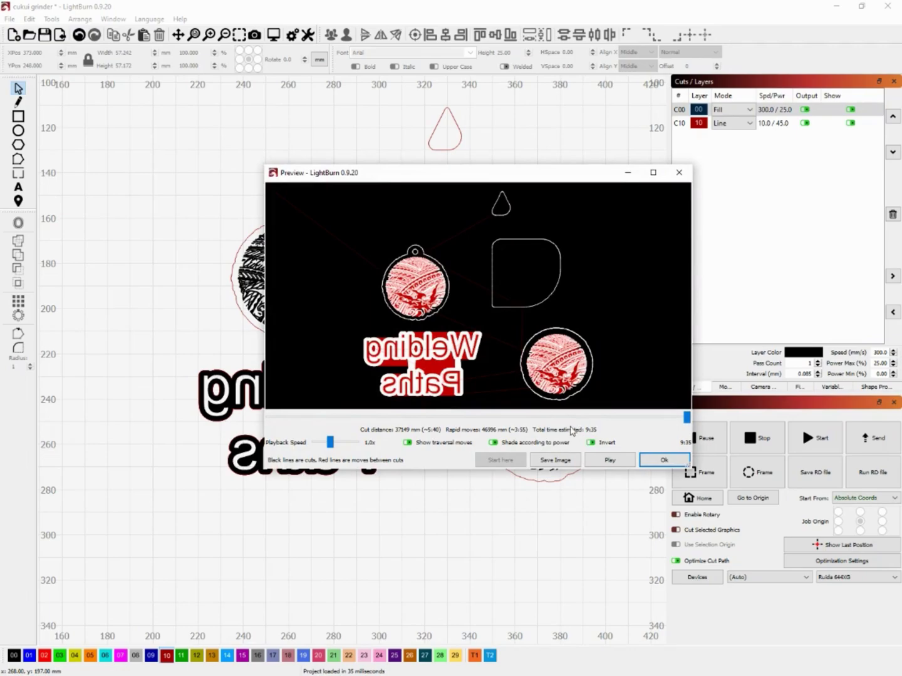
click(679, 173)
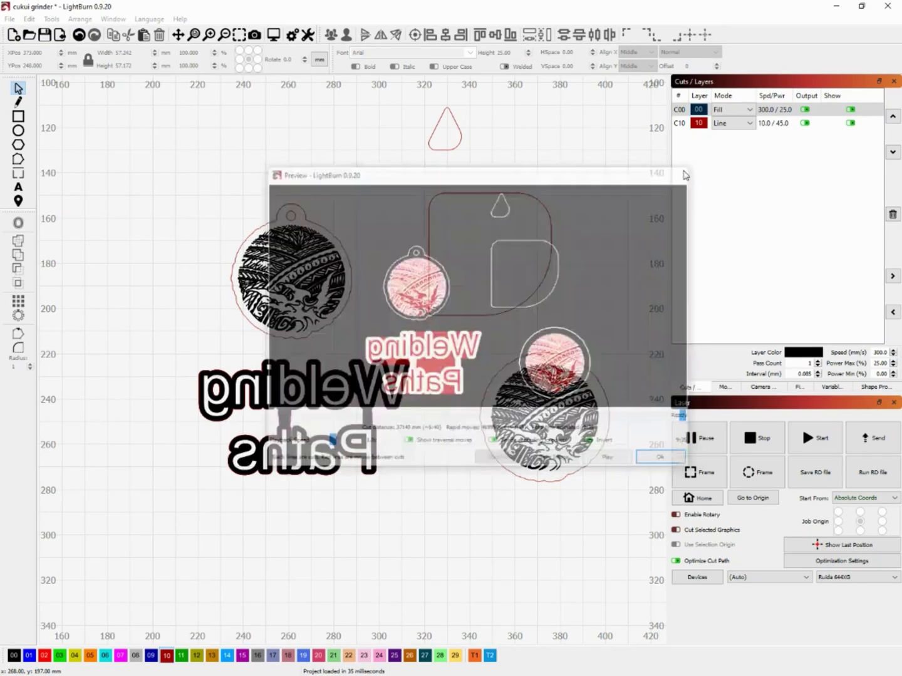
Move the teardrop beside 'Paths' and the left pendant down-left next to the text.
drag(413, 102, 496, 166)
drag(443, 138, 400, 439)
drag(181, 182, 384, 358)
drag(290, 272, 134, 412)
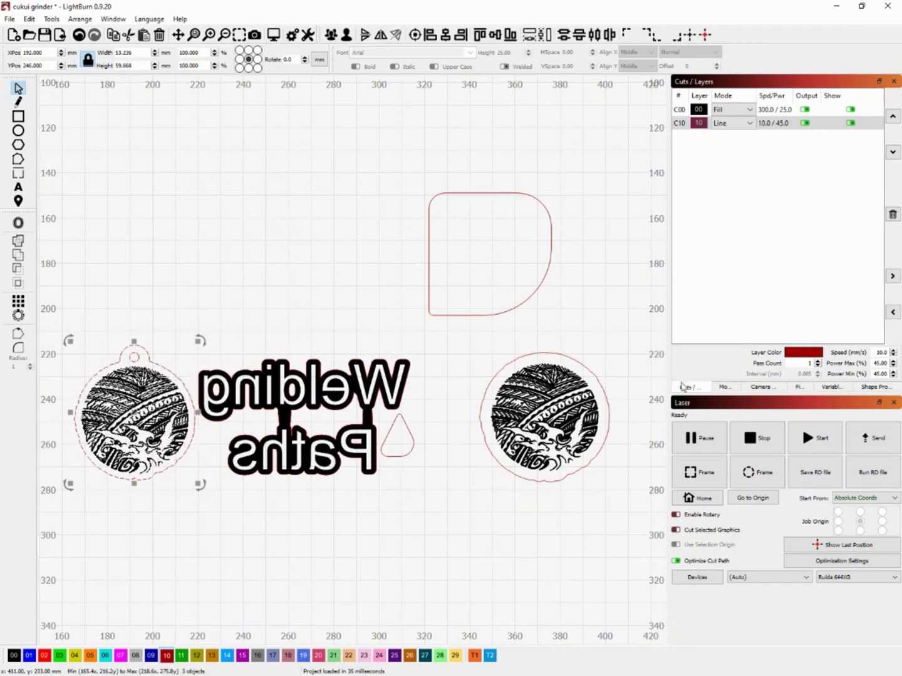
drag(635, 342, 473, 528)
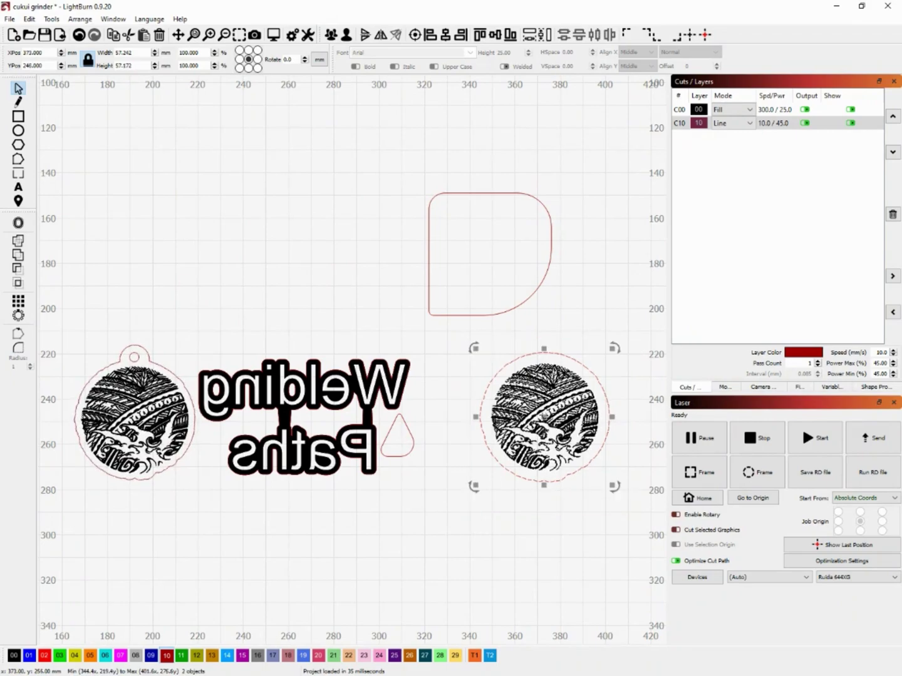
Slide the right pendant toward the text and the D shape down above 'Welding'.
drag(544, 425, 479, 424)
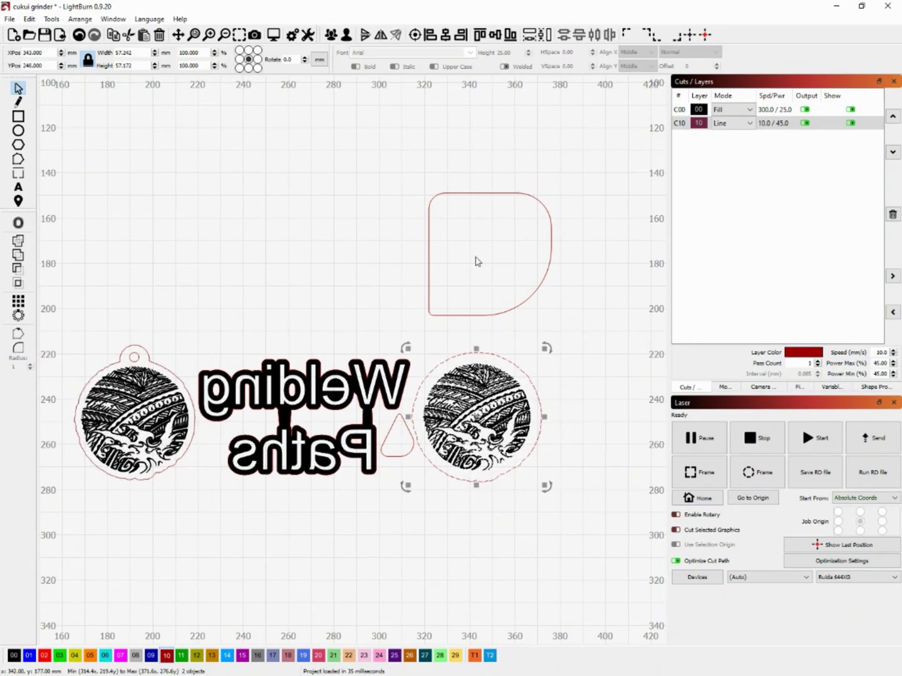
drag(407, 169, 601, 329)
drag(489, 253, 331, 292)
Preview the packed layout's cut time, then close the preview.
right_click(355, 373)
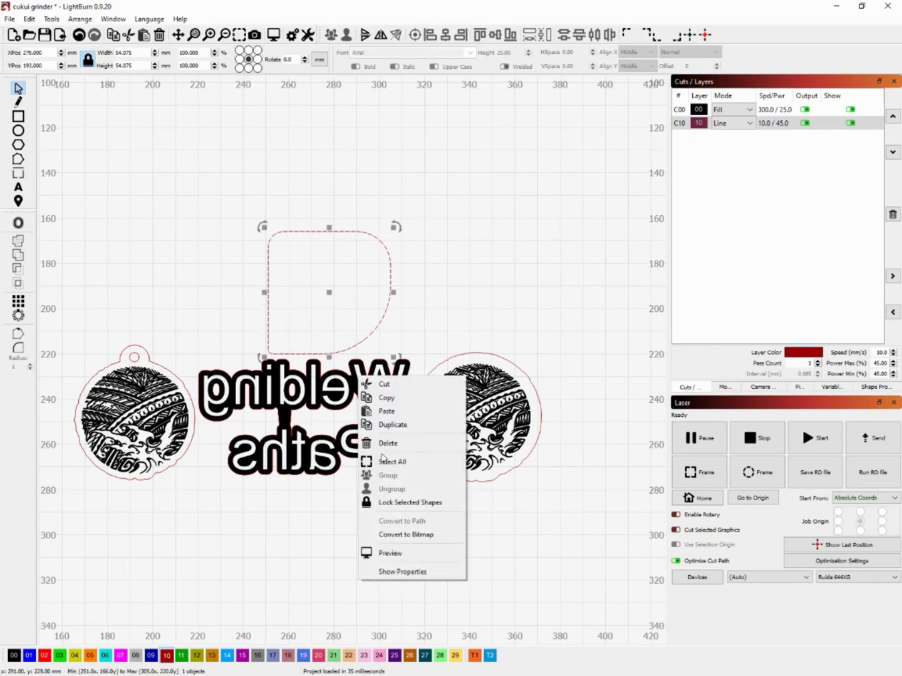
click(399, 551)
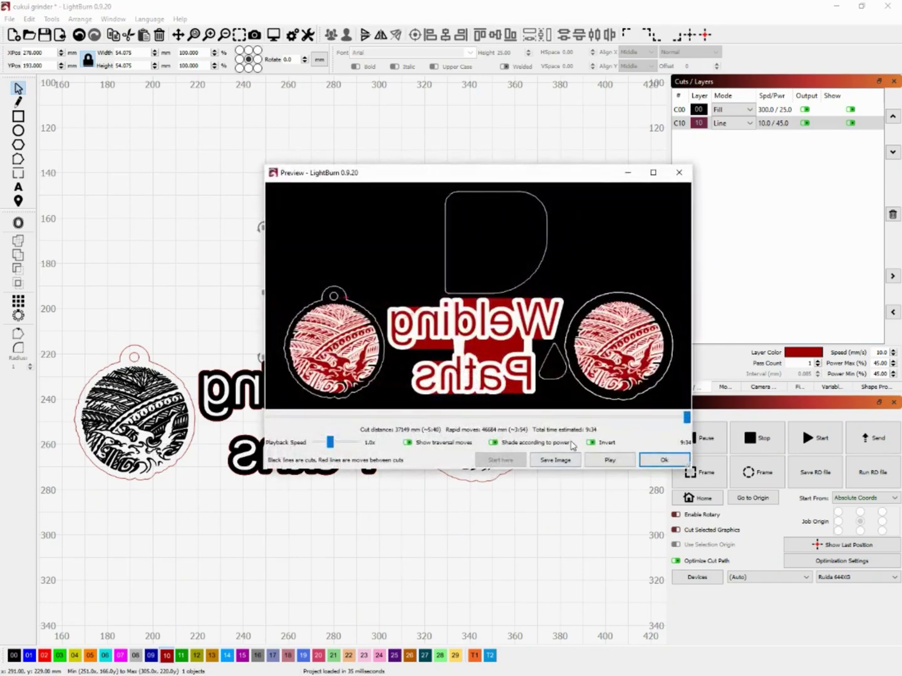
click(684, 174)
scroll(573, 480, down, 3)
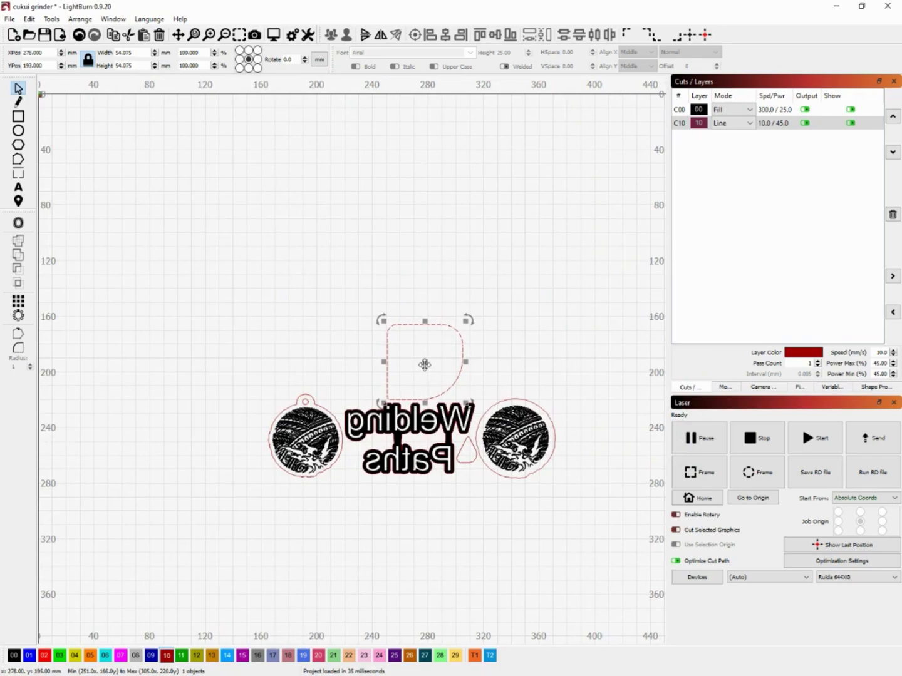
Switch layer 00 to 'Fill shapes individually' and preview the new 8:59 estimate.
double_click(777, 109)
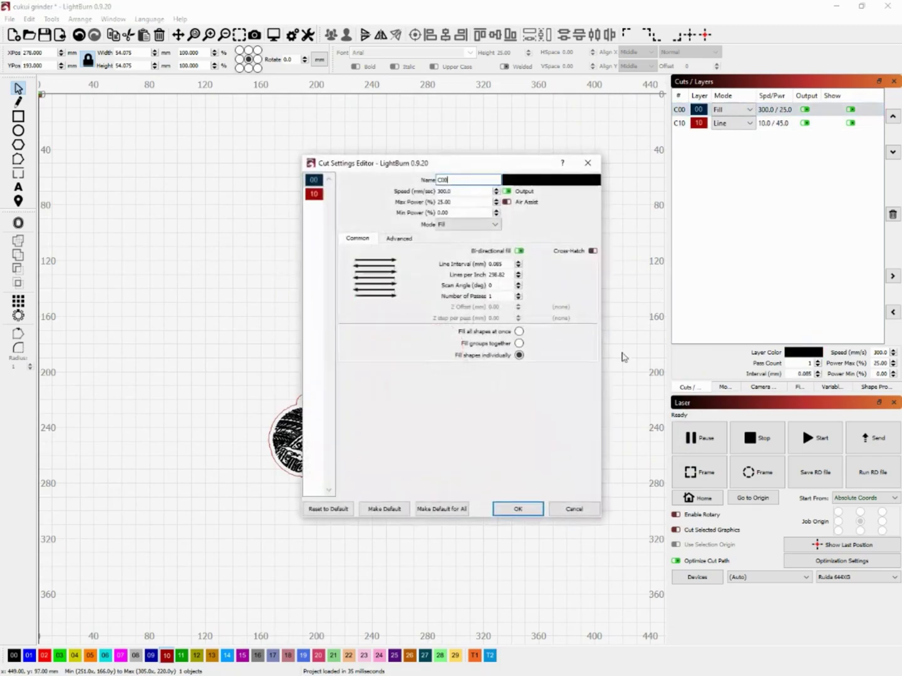
click(518, 508)
right_click(397, 439)
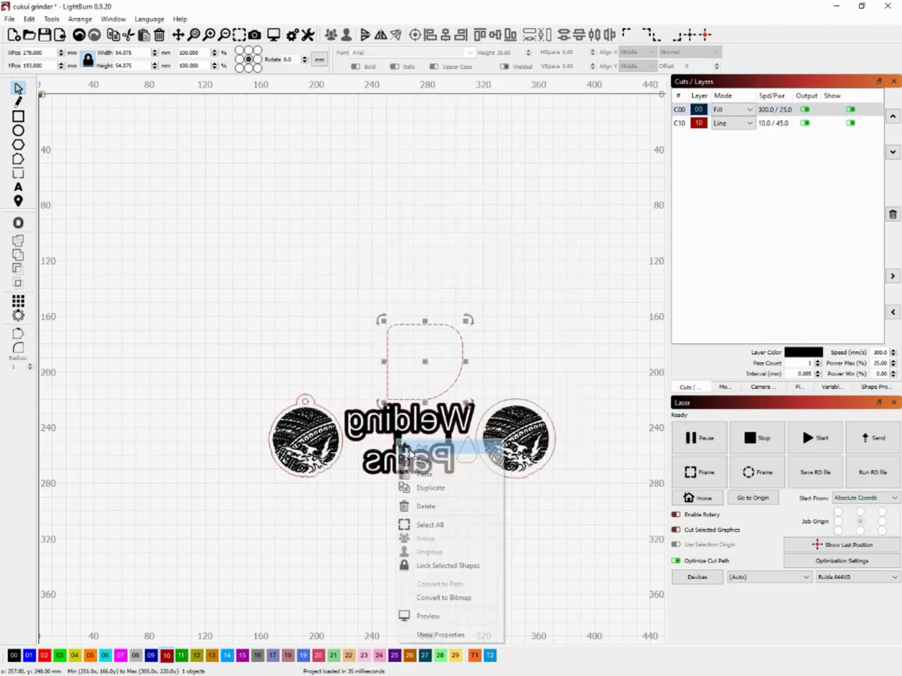
click(428, 622)
right_click(432, 407)
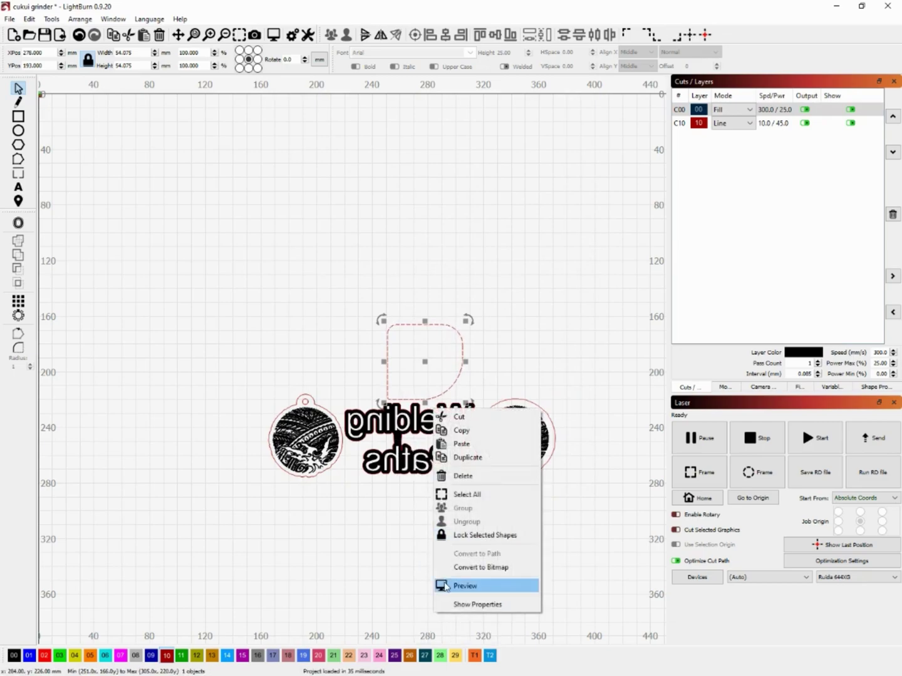
click(458, 584)
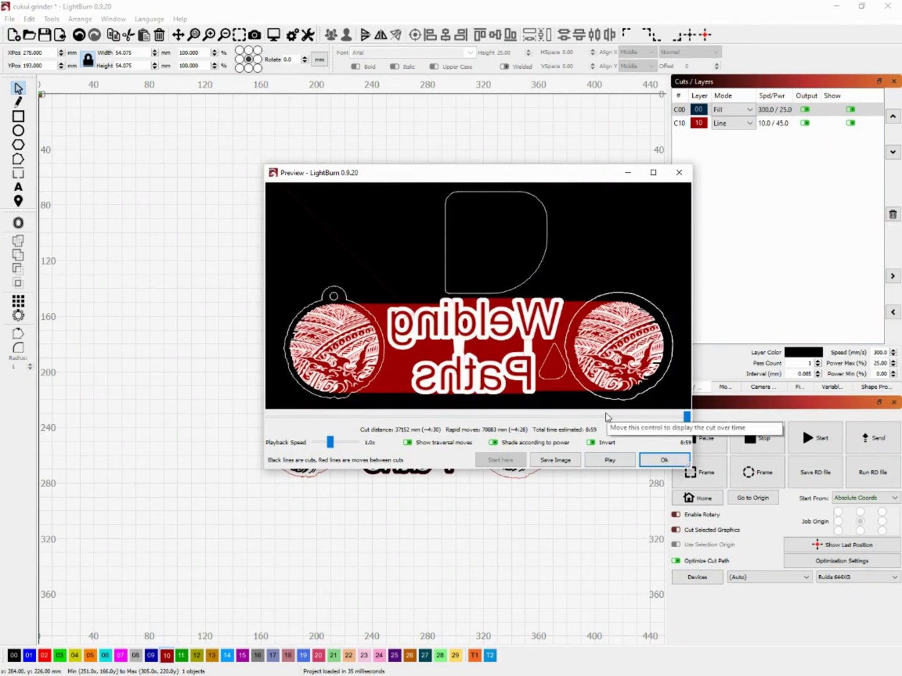
click(686, 176)
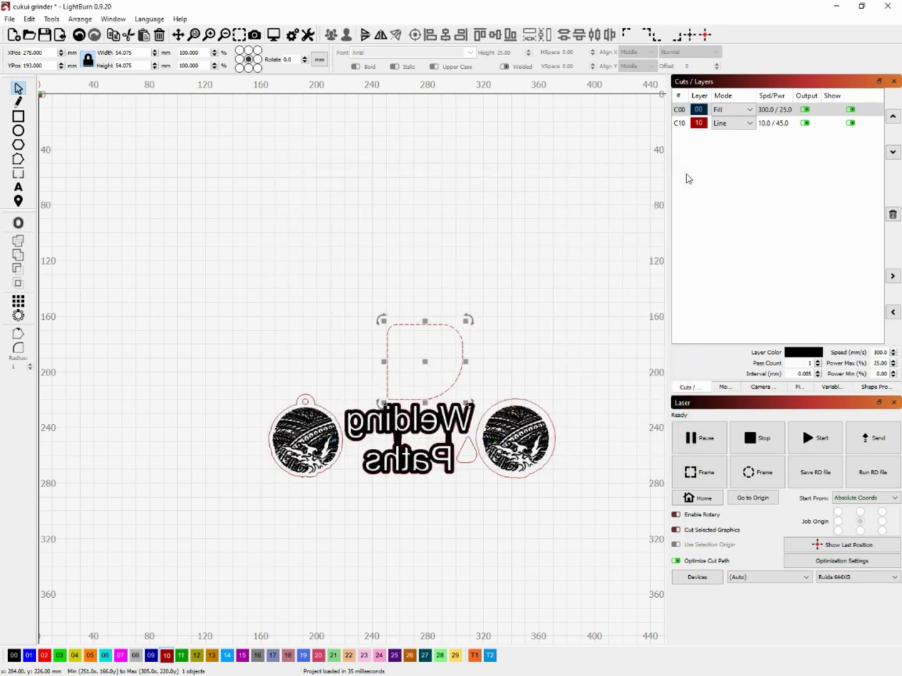